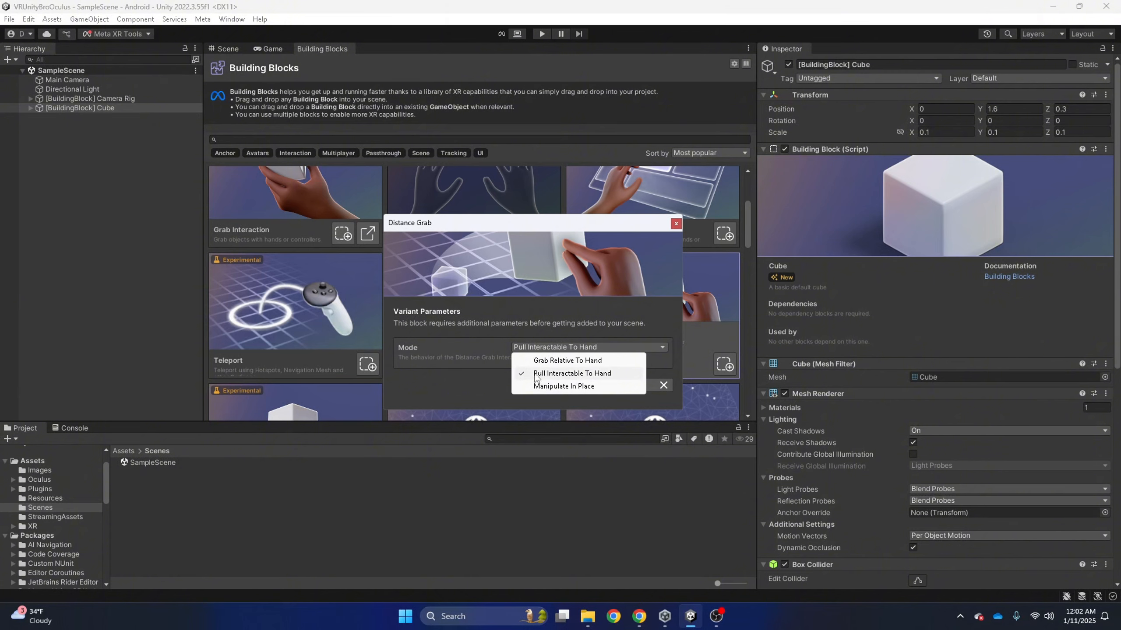
- Add a Distance Grab block in Pull Interactable To Hand mode and rename its new parent cube to [BuildingBlock] PullToHand
{"action": "left_click", "coordinate": [583, 376]}
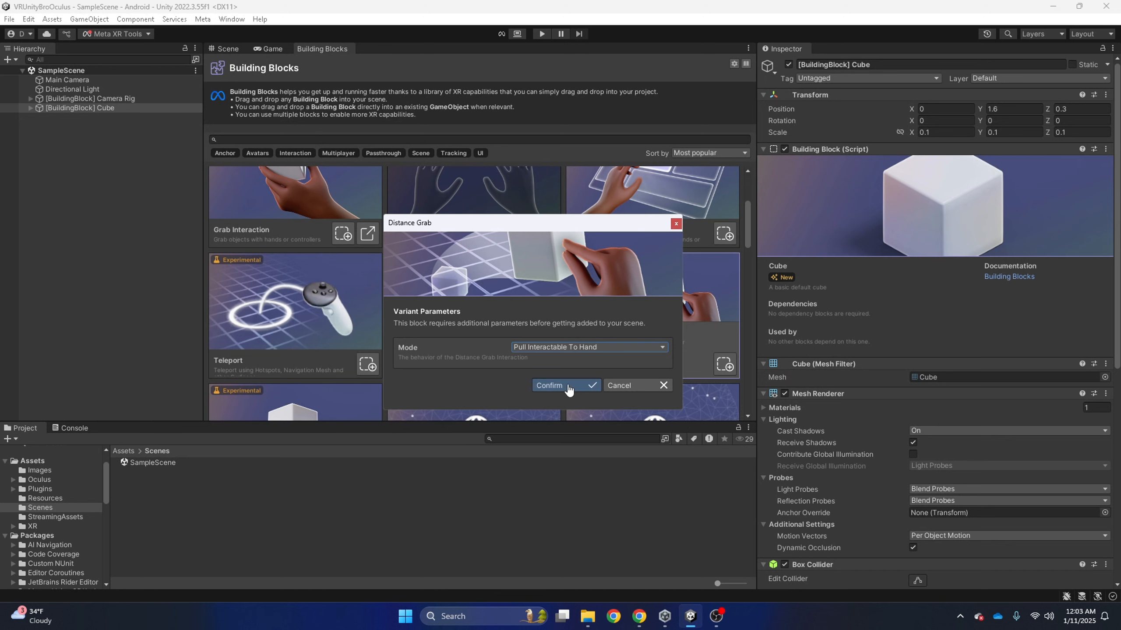
{"action": "left_click", "coordinate": [569, 386]}
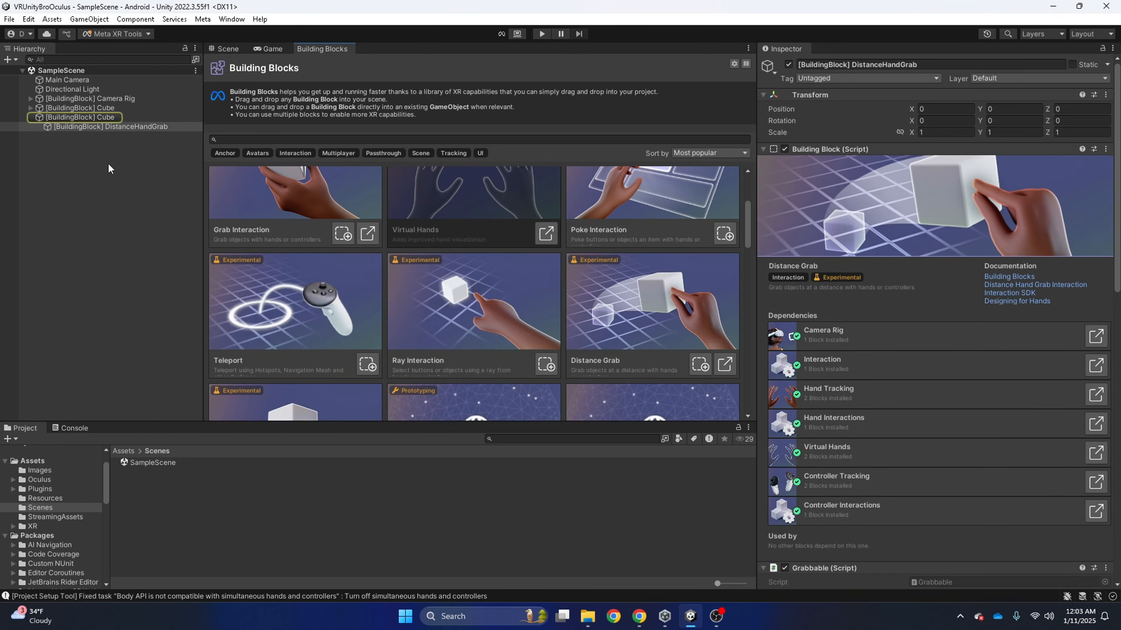
{"action": "left_click", "coordinate": [106, 118]}
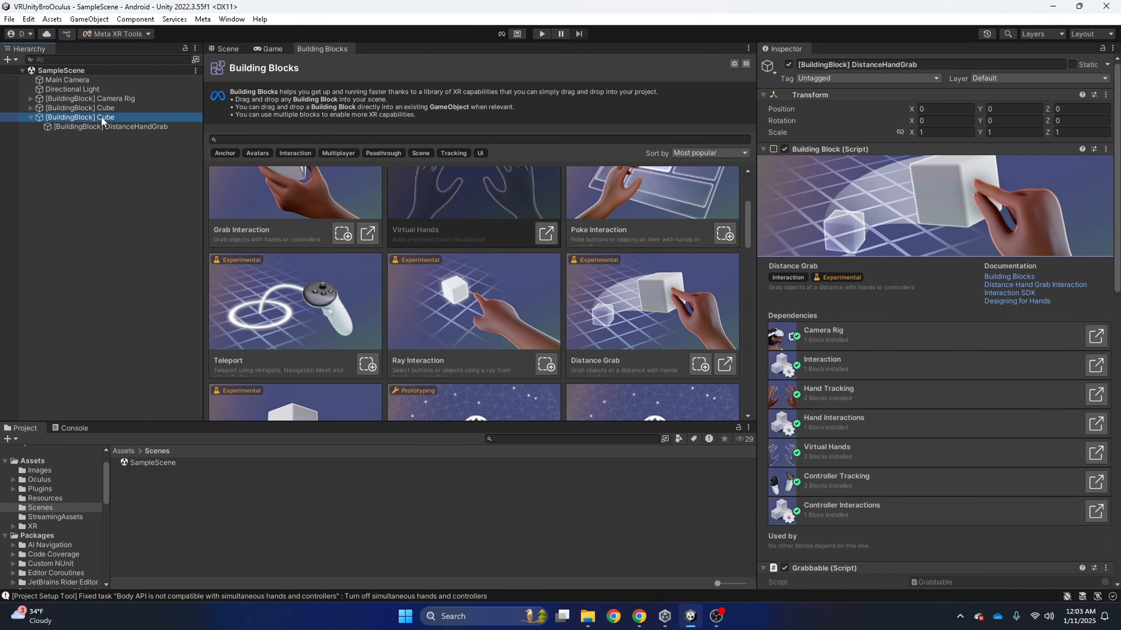
{"action": "left_click", "coordinate": [107, 116]}
{"action": "left_click", "coordinate": [131, 120]}
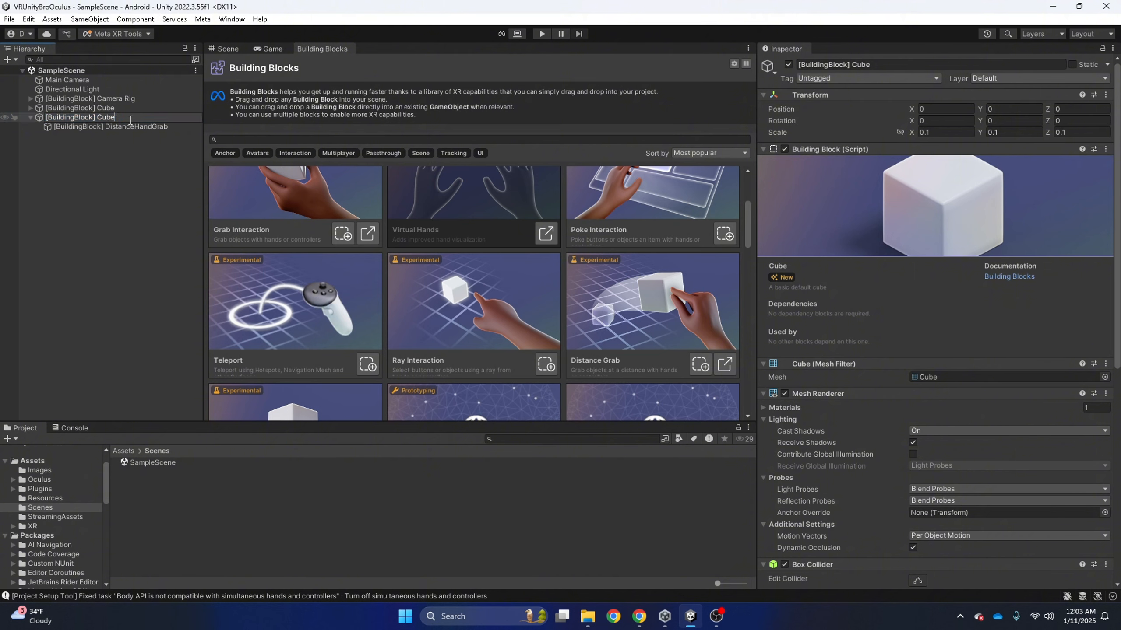
{"action": "key", "text": "BackSpace"}
{"action": "key", "text": "BackSpace"}
{"action": "key", "text": "BackSpace"}
{"action": "key", "text": "BackSpace"}
{"action": "type", "text": "Pull"}
{"action": "type", "text": "Inter"}
{"action": "key", "text": "BackSpace"}
{"action": "key", "text": "BackSpace"}
{"action": "key", "text": "BackSpace"}
{"action": "type", "text": "ToHand"}
{"action": "left_click", "coordinate": [141, 189]}
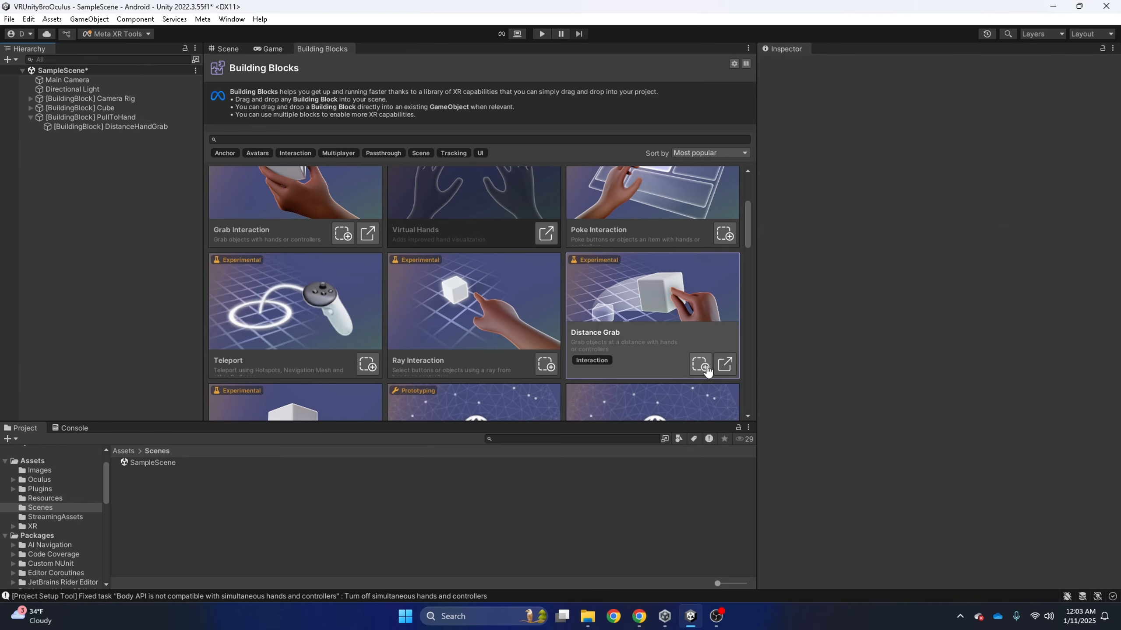
- Add another Distance Grab block to the scene with its mode set to Grab Relative To Hand
{"action": "left_click", "coordinate": [700, 365]}
{"action": "left_click", "coordinate": [562, 349]}
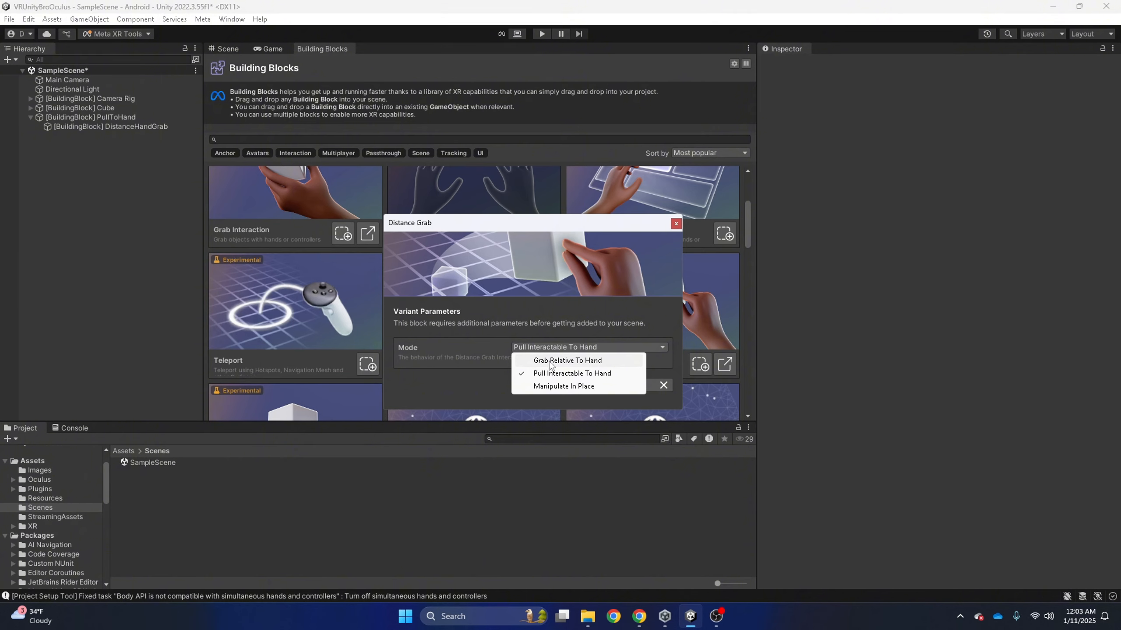
{"action": "left_click", "coordinate": [590, 362]}
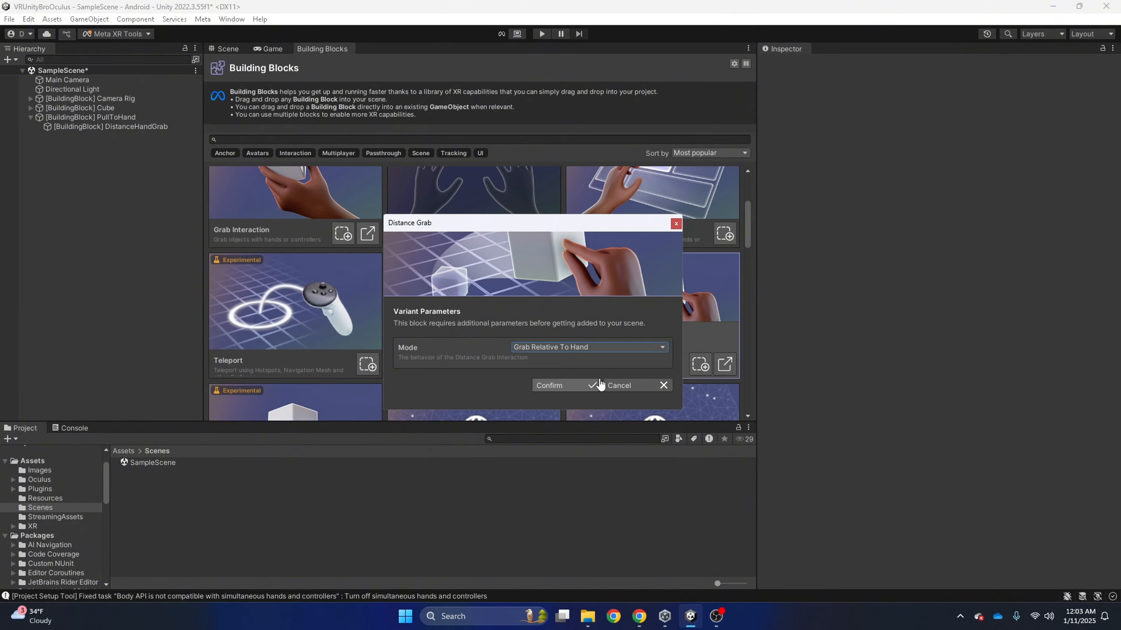
{"action": "left_click", "coordinate": [573, 386]}
- Rename the parent cube of the Grab Relative To Hand block to [BuildingBlock] RelativeToHand
{"action": "left_click", "coordinate": [109, 138]}
{"action": "key", "text": "BackSpace"}
{"action": "key", "text": "BackSpace"}
{"action": "key", "text": "BackSpace"}
{"action": "key", "text": "BackSpace"}
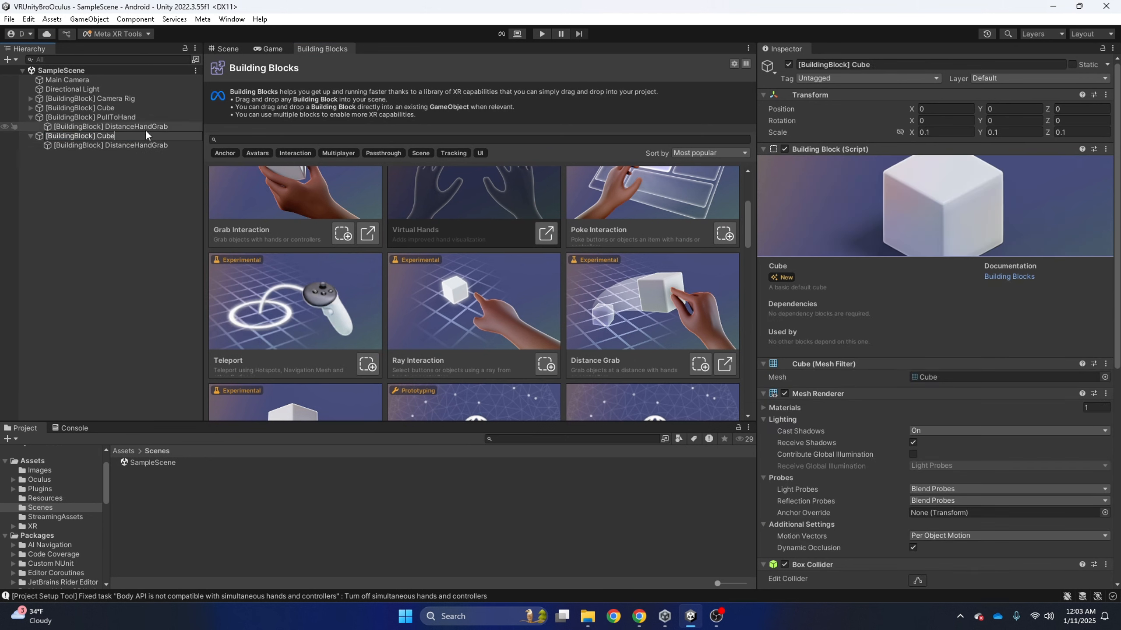
{"action": "type", "text": "RelativeToHand"}
{"action": "left_click", "coordinate": [150, 180]}
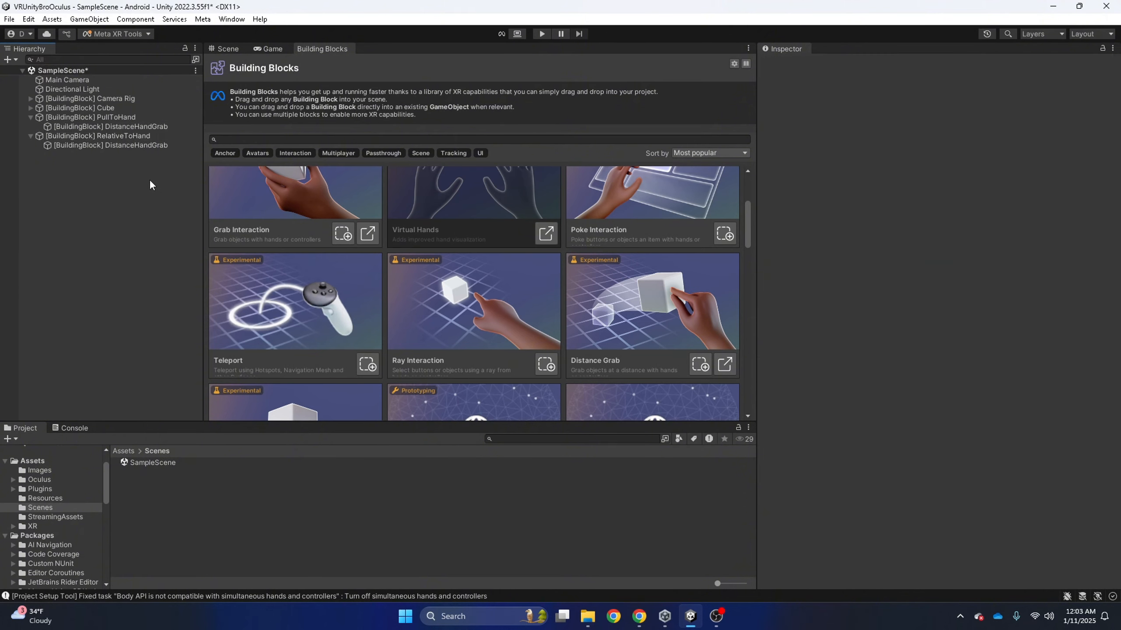
- Add a third Distance Grab block to the scene with its mode set to Manipulate In Place
{"action": "left_click", "coordinate": [700, 364]}
{"action": "left_click", "coordinate": [606, 347]}
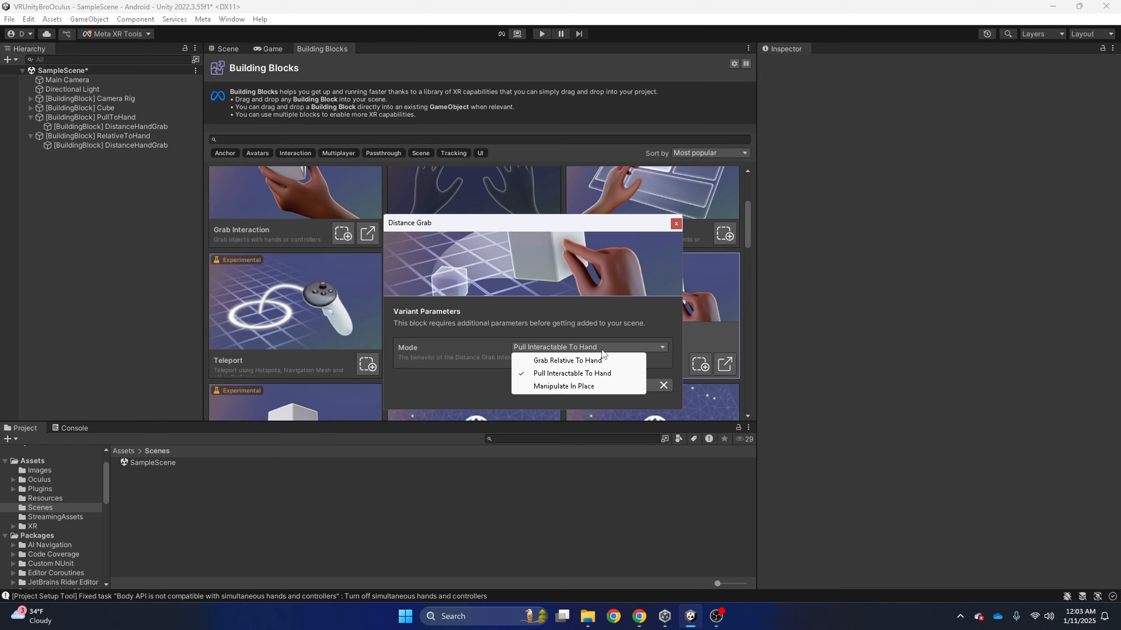
{"action": "left_click", "coordinate": [567, 386]}
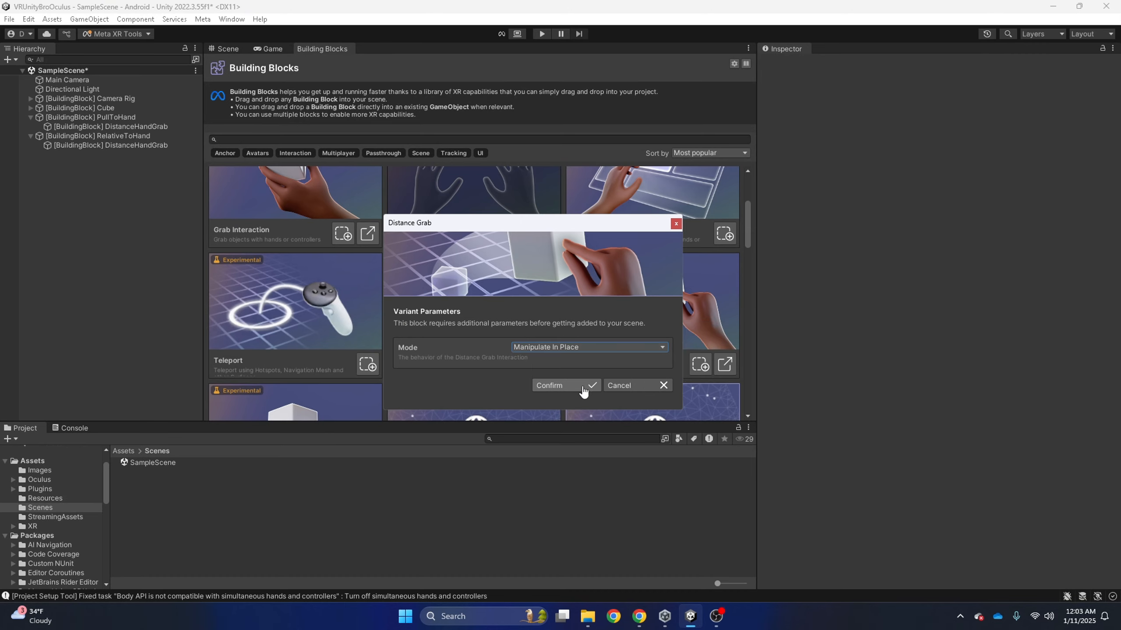
{"action": "left_click", "coordinate": [581, 388]}
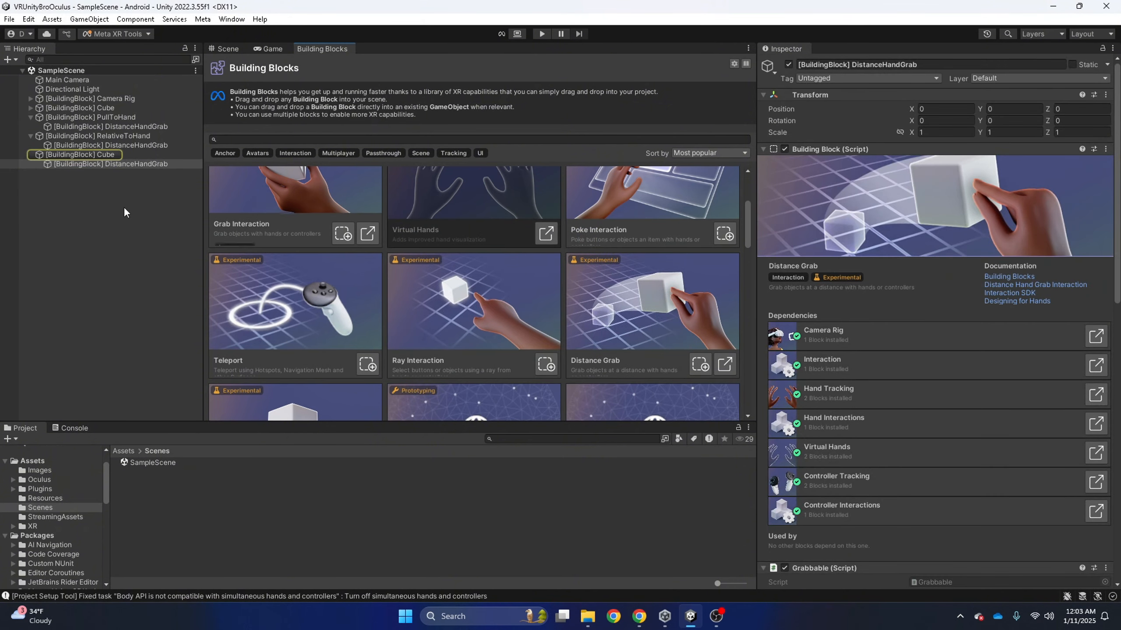
- Rename the parent cube of the Manipulate In Place block to [BuildingBlock] ManipulateInPlace
{"action": "left_click", "coordinate": [112, 156]}
{"action": "left_click", "coordinate": [111, 155]}
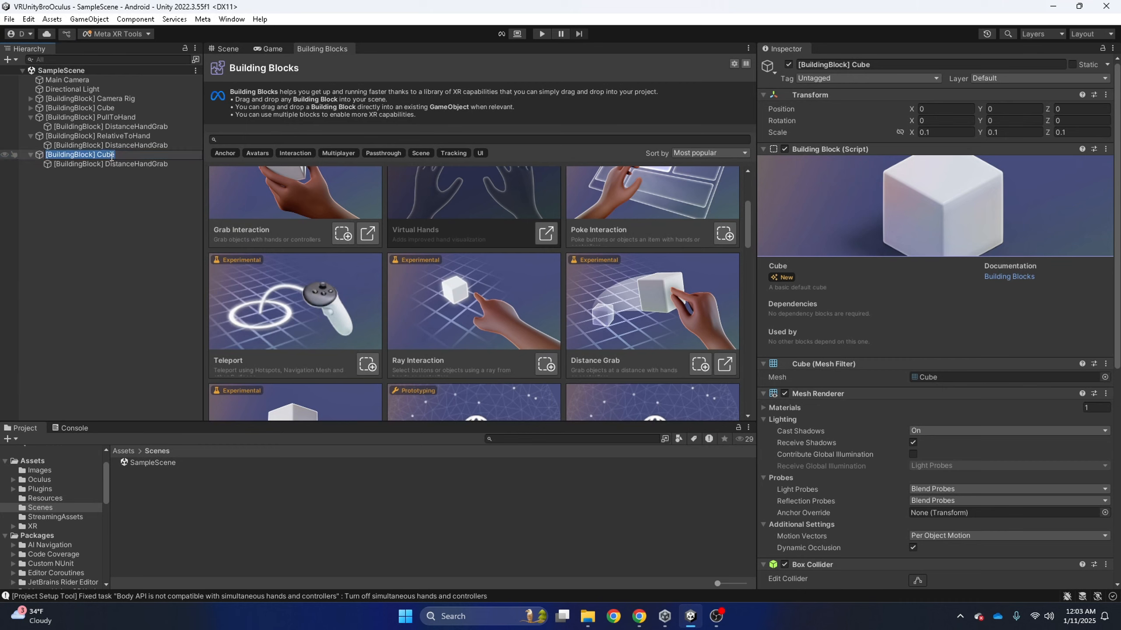
{"action": "key", "text": "End"}
{"action": "key", "text": "BackSpace"}
{"action": "key", "text": "BackSpace"}
{"action": "key", "text": "BackSpace"}
{"action": "key", "text": "BackSpace"}
{"action": "type", "text": "Manipula"}
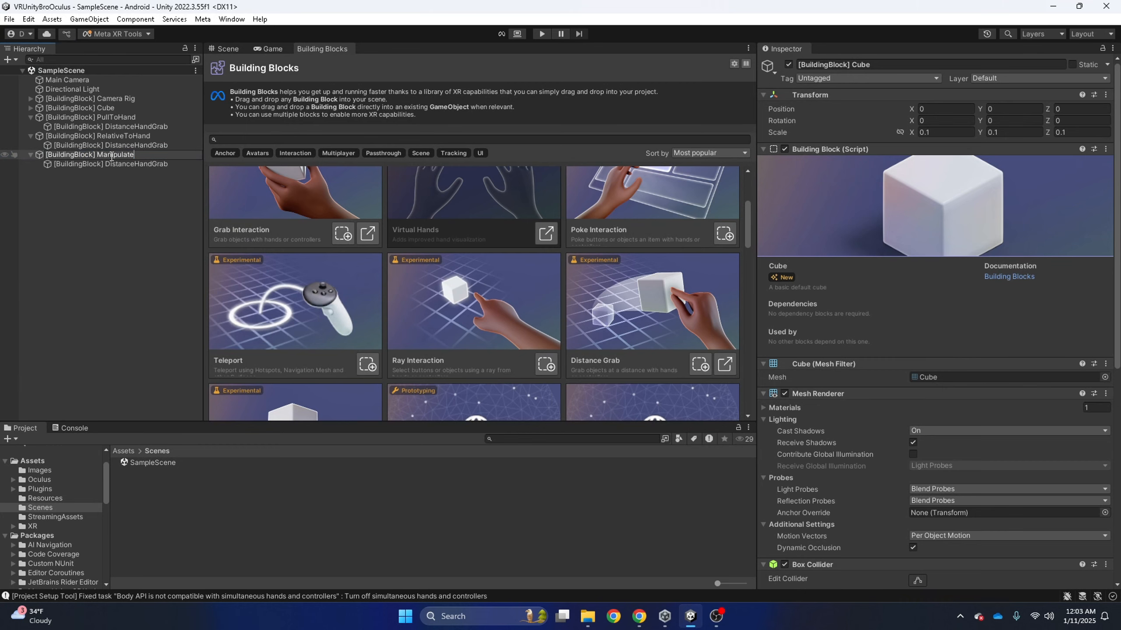
{"action": "type", "text": "teIn"}
{"action": "type", "text": "pLACE"}
{"action": "type", "text": "ace"}
{"action": "left_click", "coordinate": [72, 211]}
- Show the Scene view and inspect the DistanceHandGrab children under the PullToHand, RelativeToHand and ManipulateInPlace cubes
{"action": "left_click", "coordinate": [228, 49]}
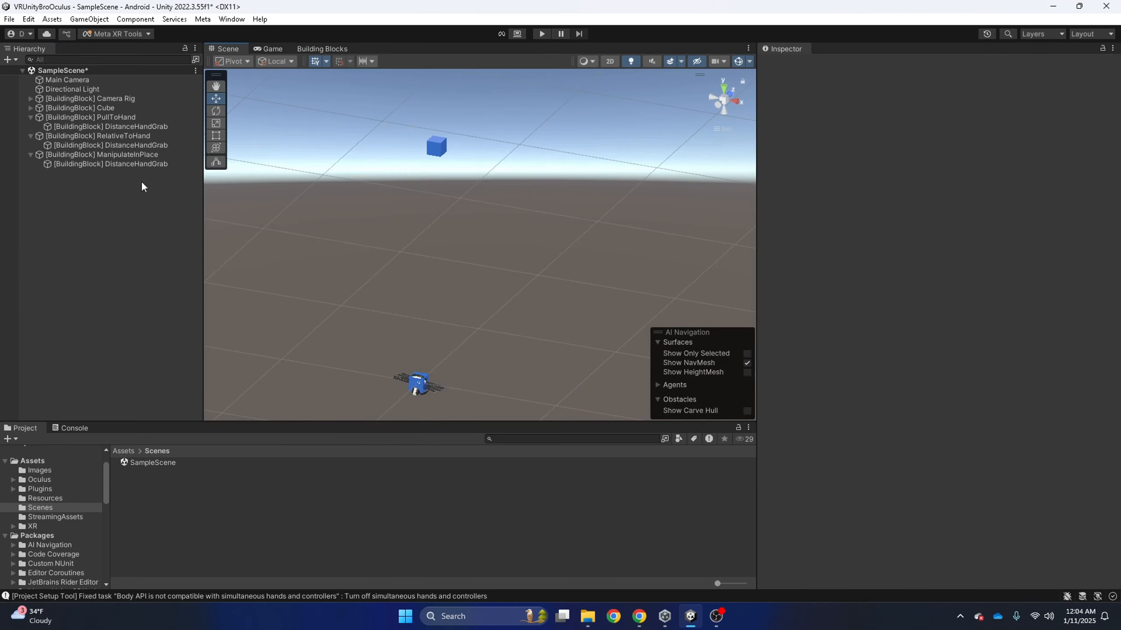
{"action": "left_click", "coordinate": [122, 128]}
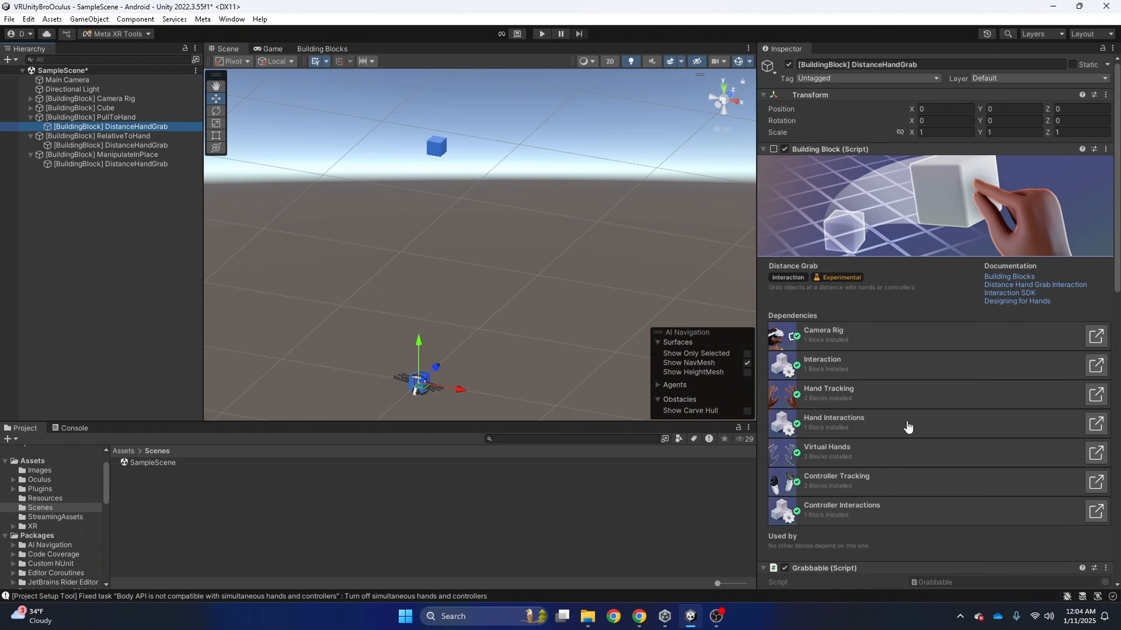
{"action": "left_click", "coordinate": [129, 146]}
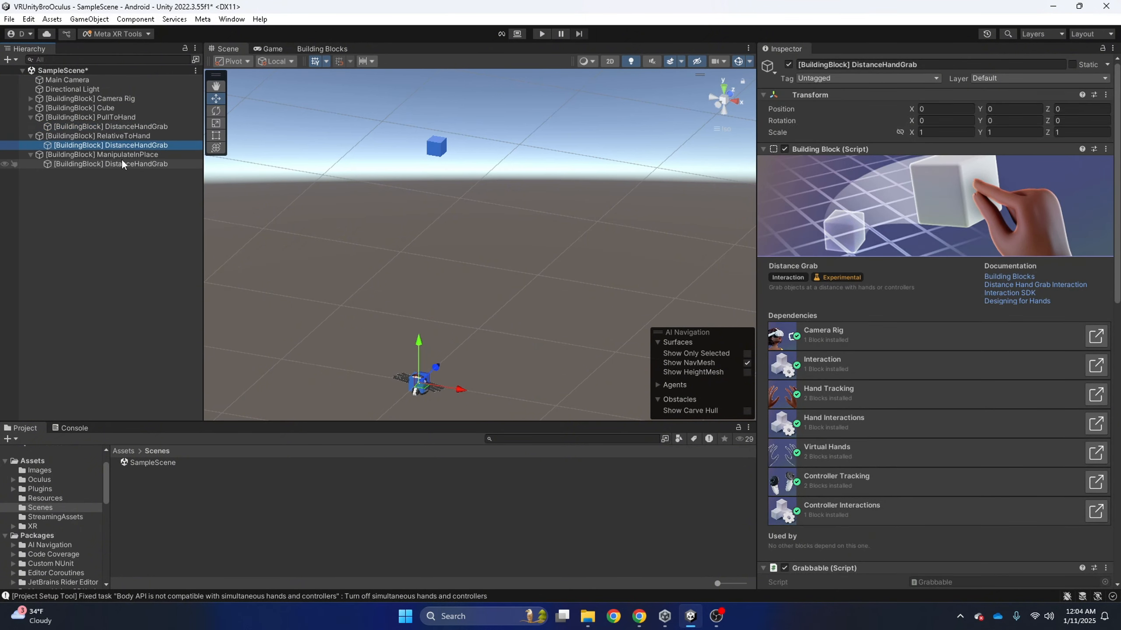
{"action": "left_click", "coordinate": [122, 165]}
{"action": "left_click", "coordinate": [123, 155]}
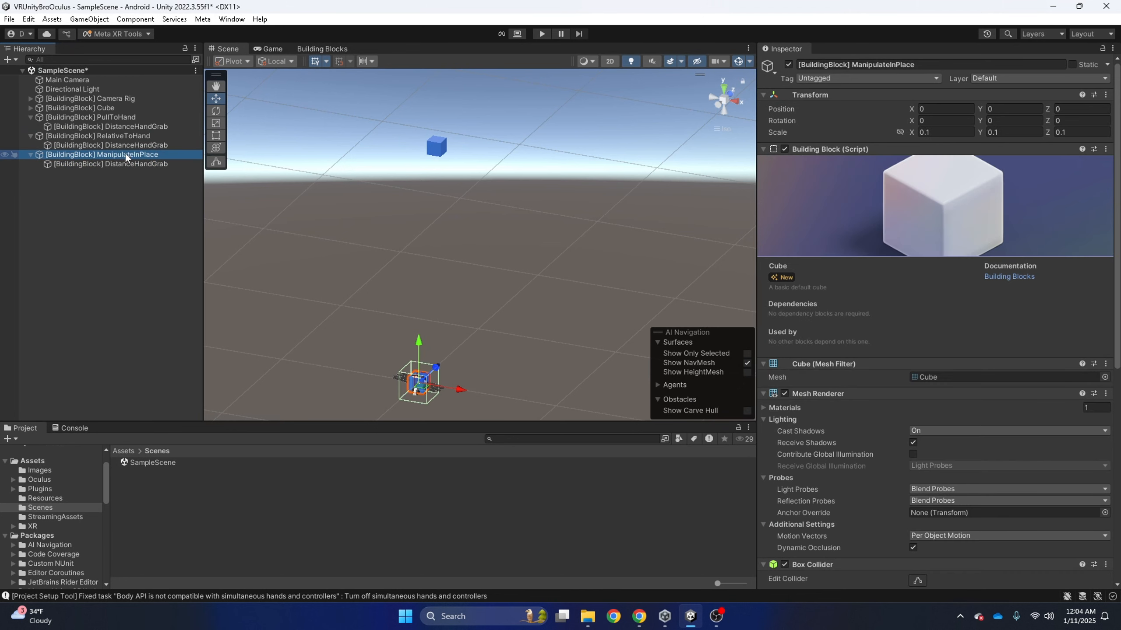
{"action": "left_click", "coordinate": [122, 126]}
- Collapse the PullToHand, RelativeToHand and ManipulateInPlace objects in the hierarchy
{"action": "left_click", "coordinate": [31, 116]}
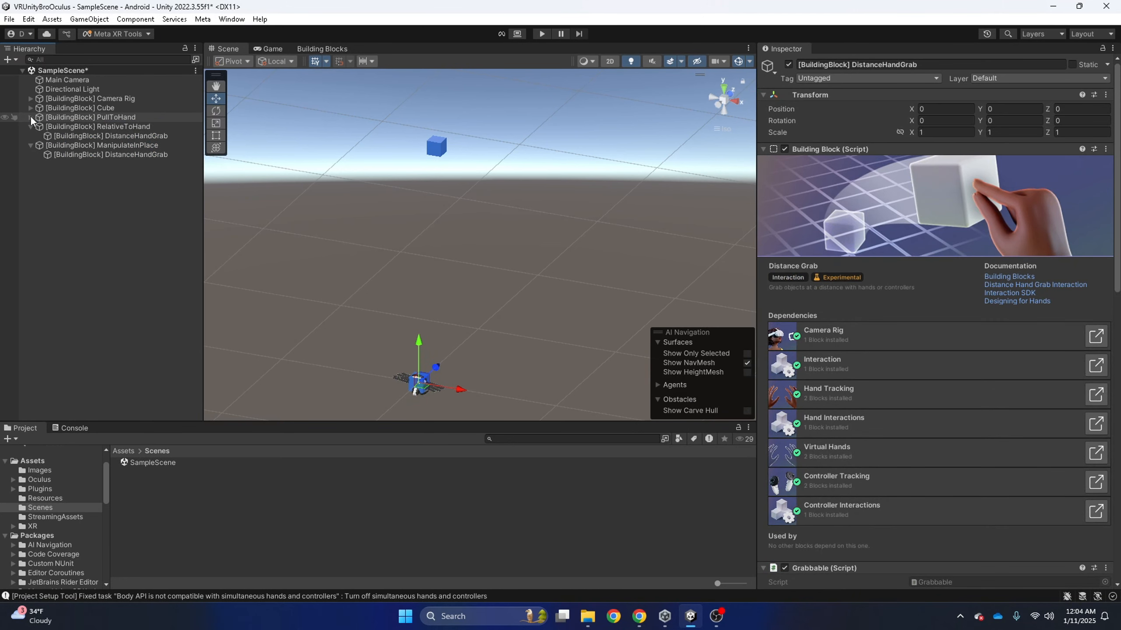
{"action": "left_click", "coordinate": [32, 126]}
{"action": "left_click", "coordinate": [31, 136]}
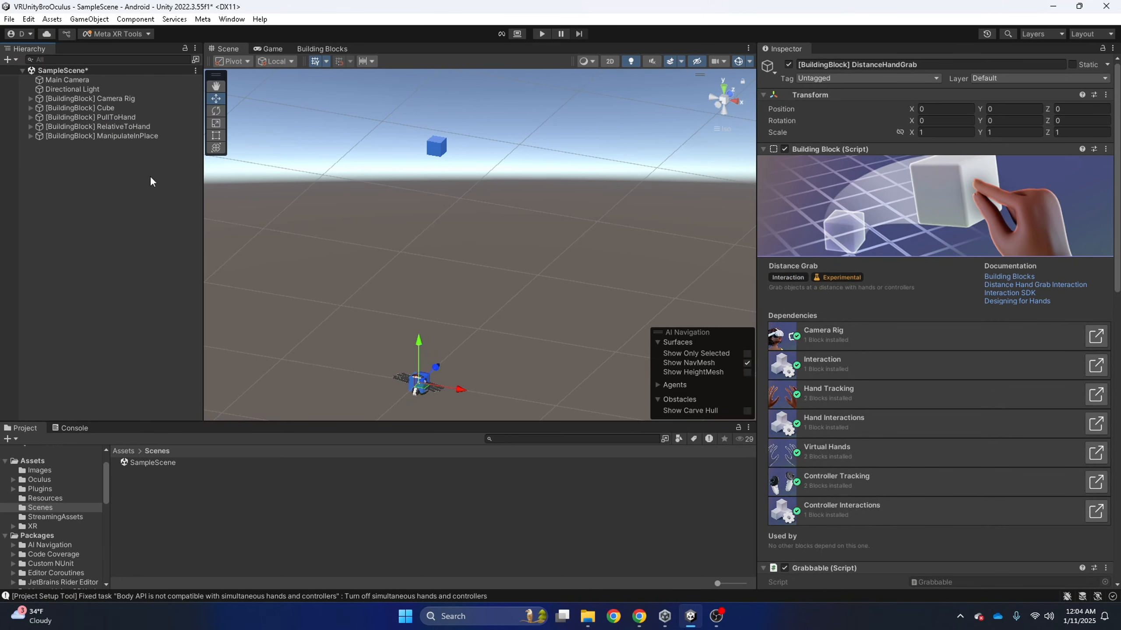
- Examine the DistanceHandGrab scripts and the components of the PullToHand, RelativeToHand and ManipulateInPlace cubes, framing PullToHand in the scene
{"action": "scroll", "coordinate": [1042, 406], "scroll_direction": "down", "scroll_amount": 10}
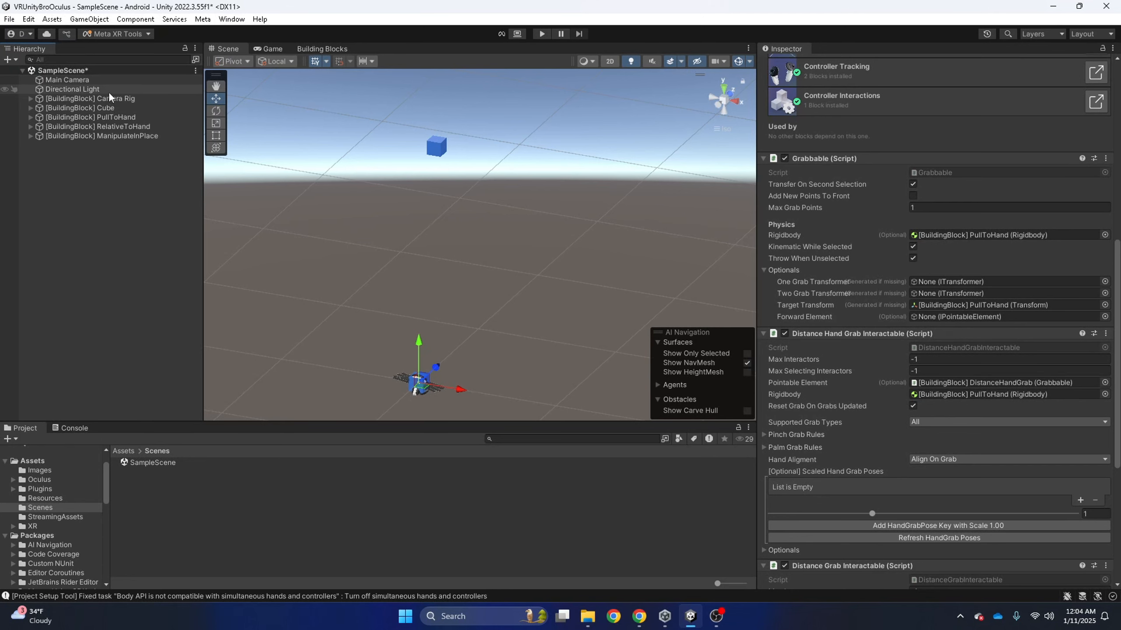
{"action": "left_click", "coordinate": [109, 118]}
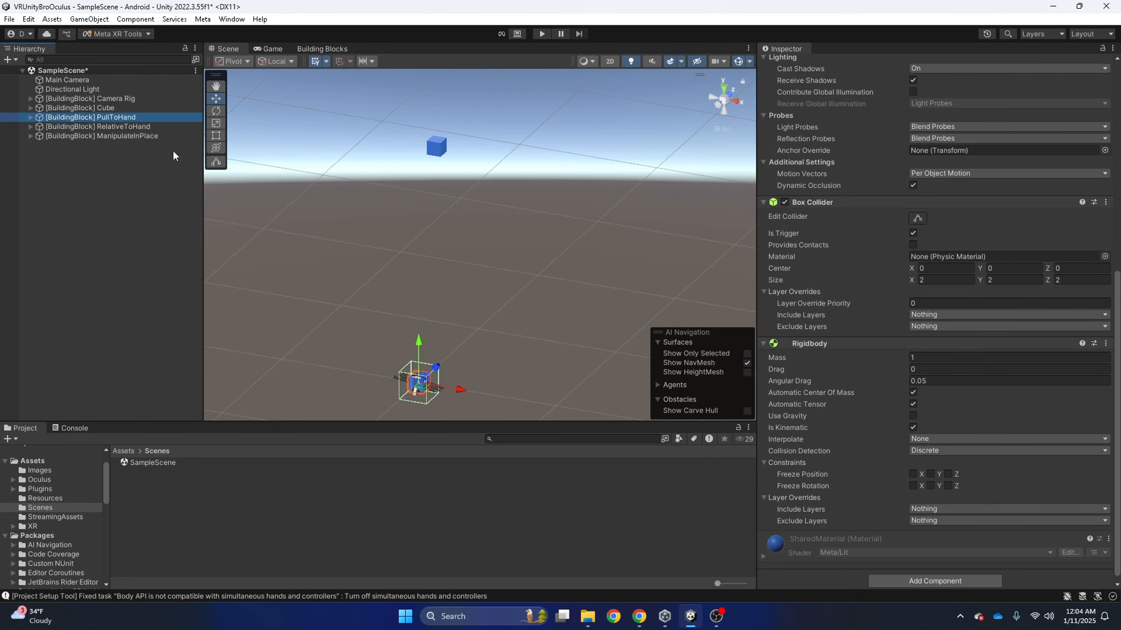
{"action": "double_click", "coordinate": [117, 118]}
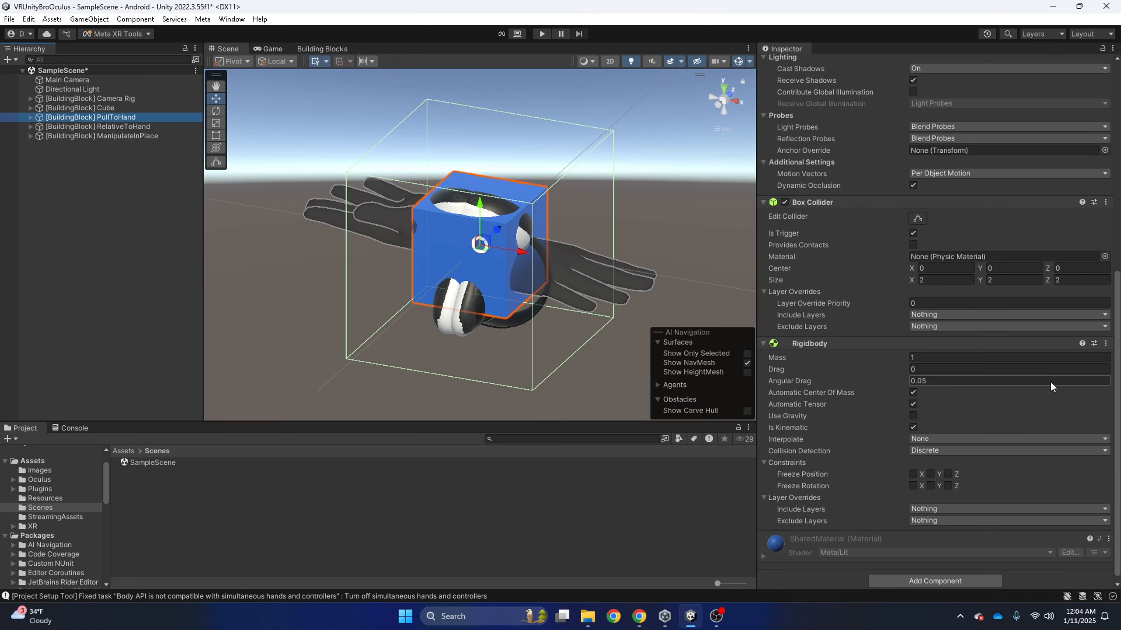
{"action": "scroll", "coordinate": [1050, 381], "scroll_direction": "up", "scroll_amount": 6}
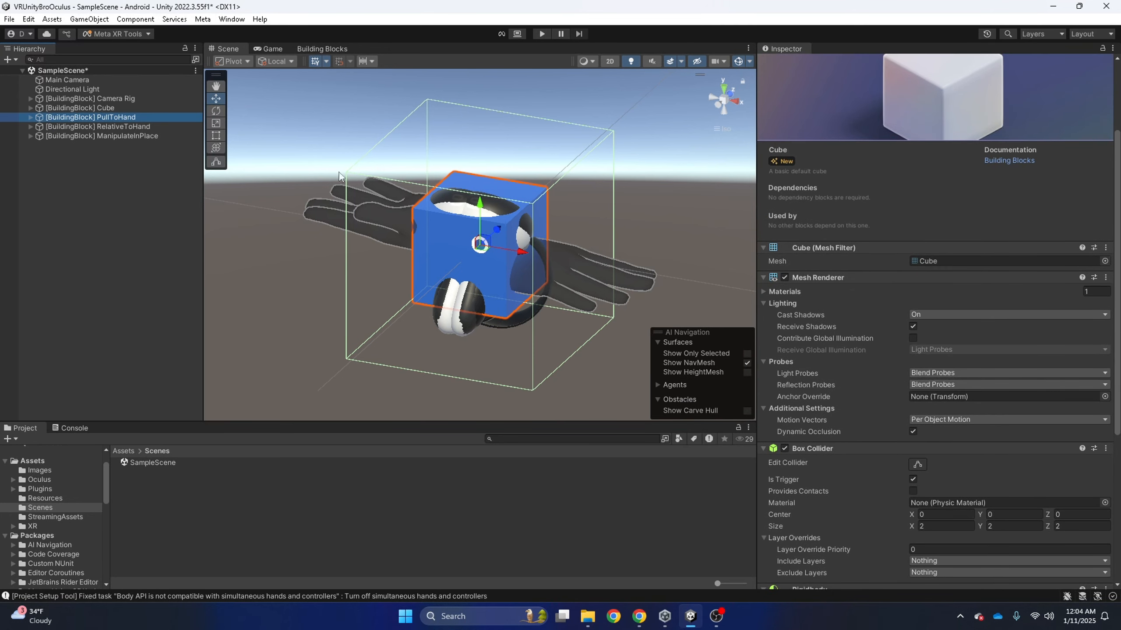
{"action": "left_click", "coordinate": [143, 126]}
{"action": "left_click", "coordinate": [139, 136]}
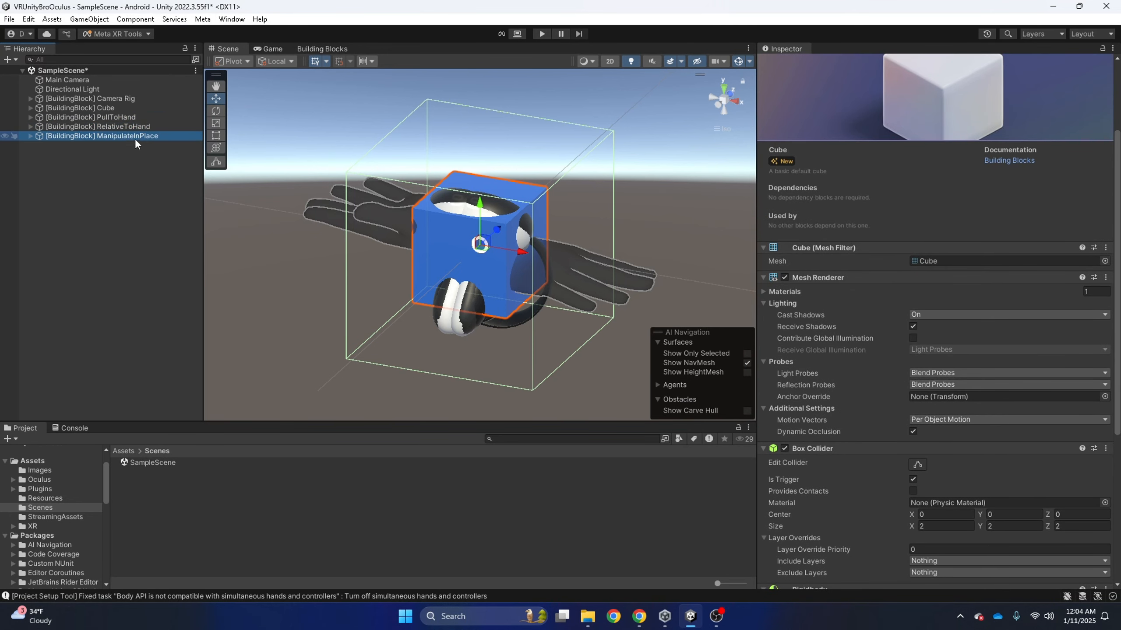
{"action": "left_click", "coordinate": [116, 127]}
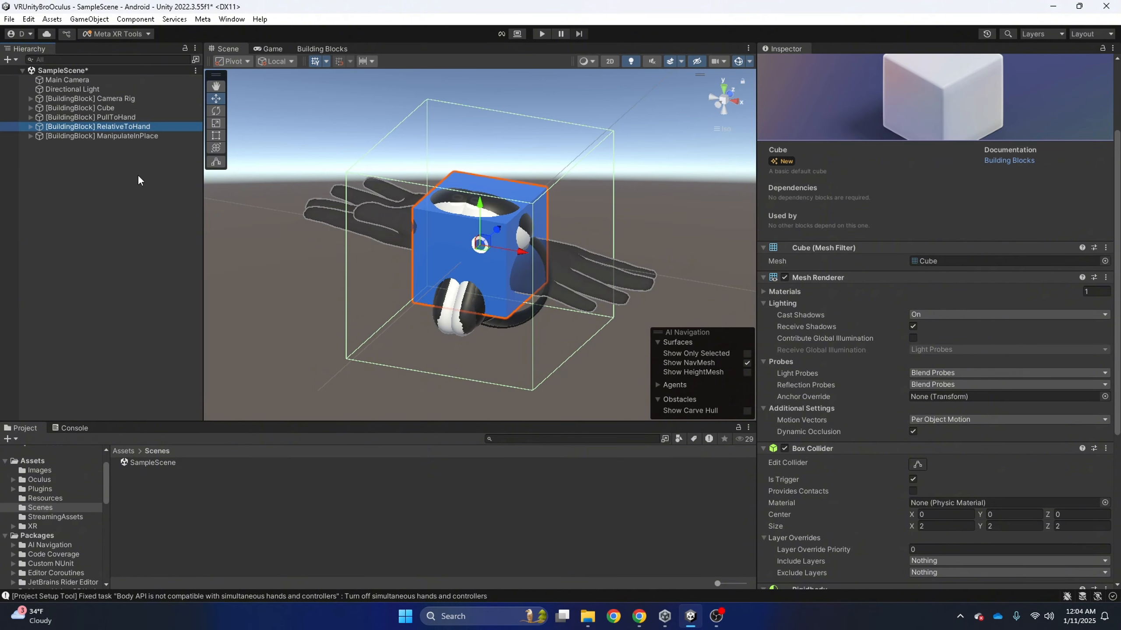
{"action": "left_click", "coordinate": [114, 117]}
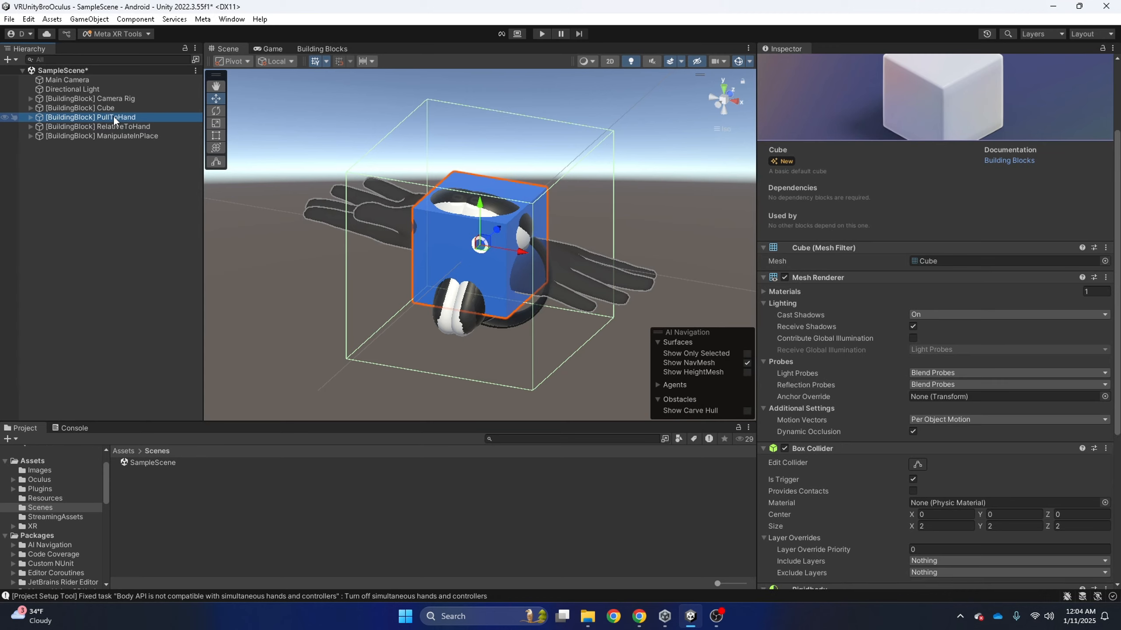
- Set the Box Collider size of the PullToHand, RelativeToHand and ManipulateInPlace cubes together to 1, 1, 1
{"action": "left_click", "coordinate": [126, 138], "text": "shift"}
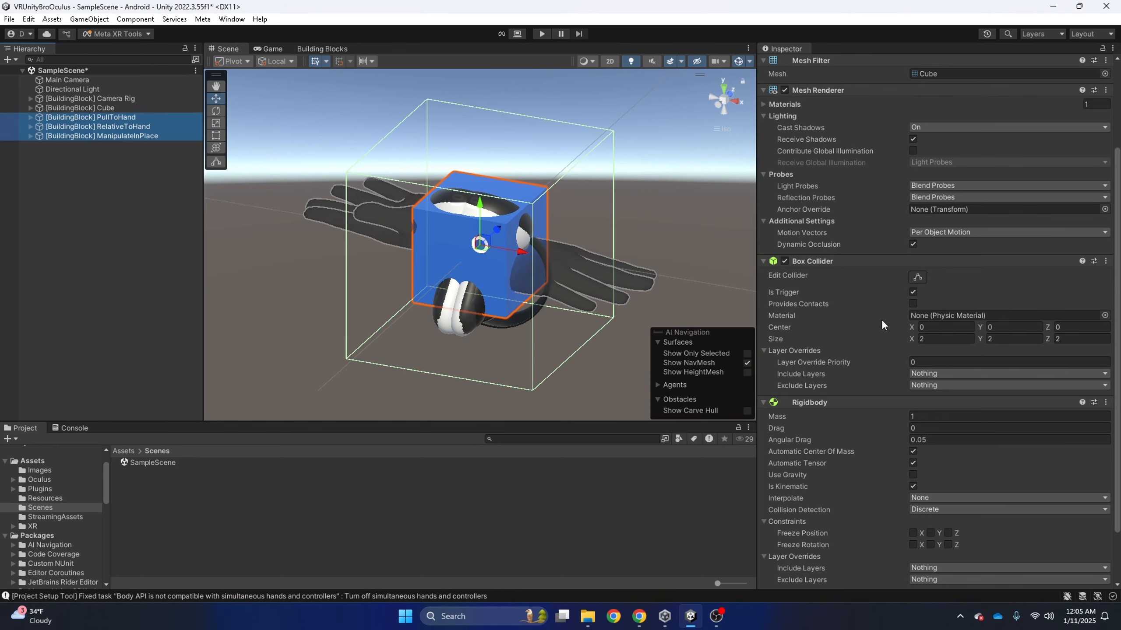
{"action": "scroll", "coordinate": [952, 359], "scroll_direction": "down", "scroll_amount": 3}
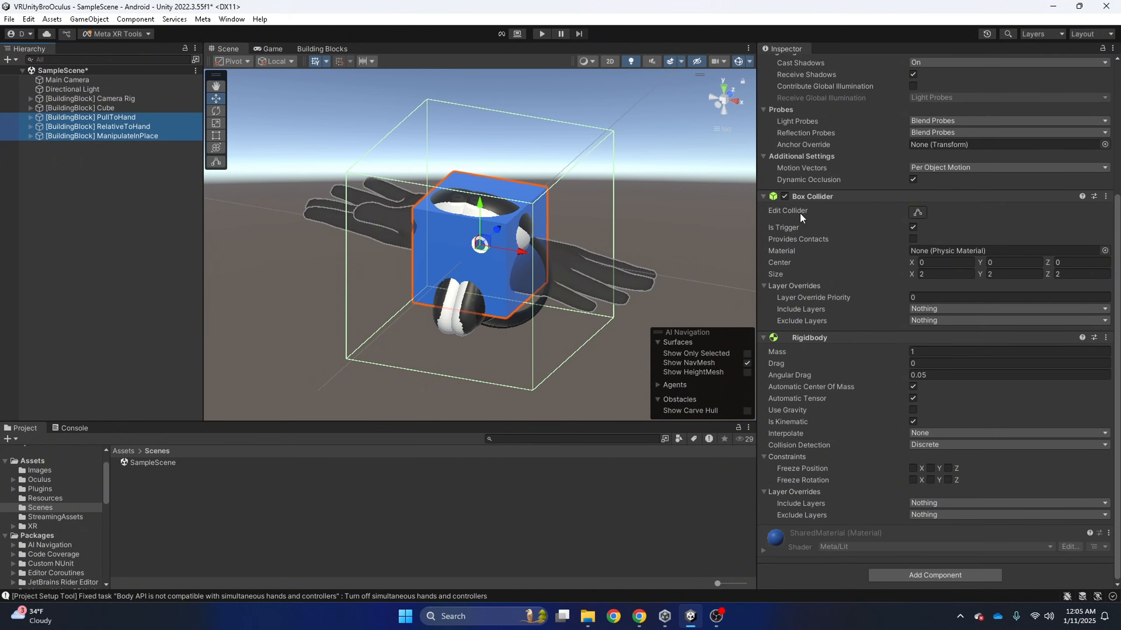
{"action": "left_click", "coordinate": [934, 270]}
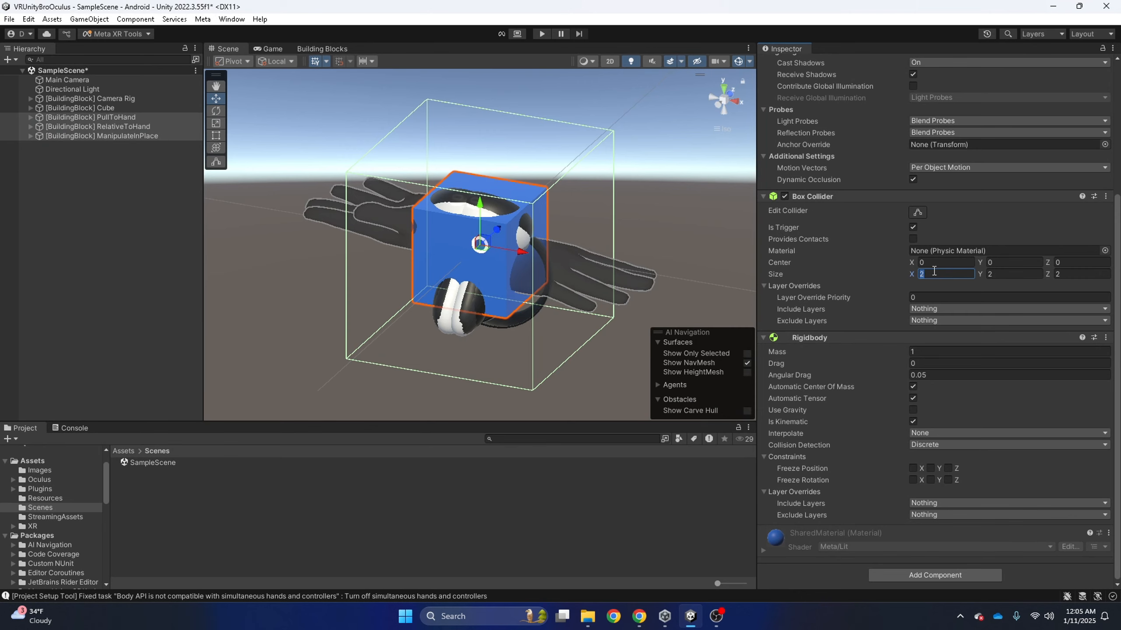
{"action": "type", "text": "1"}
{"action": "key", "text": "Tab"}
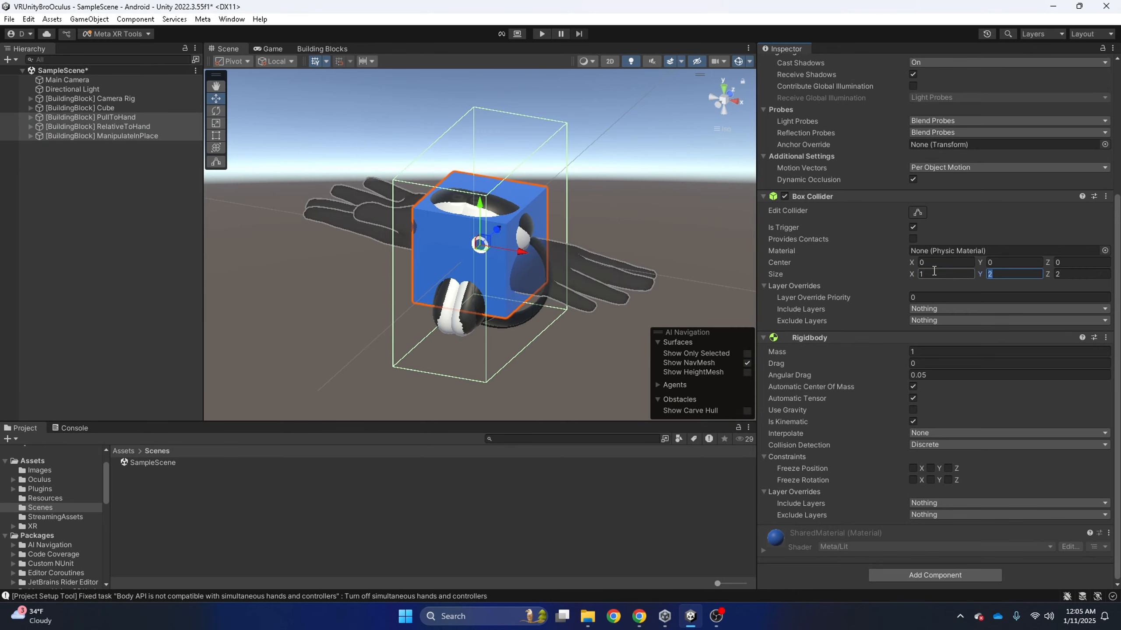
{"action": "type", "text": "1"}
{"action": "key", "text": "Tab"}
{"action": "type", "text": "1"}
- Set the Y position of the three selected distance grab cubes to 1.6
{"action": "scroll", "coordinate": [1038, 285], "scroll_direction": "up", "scroll_amount": 5}
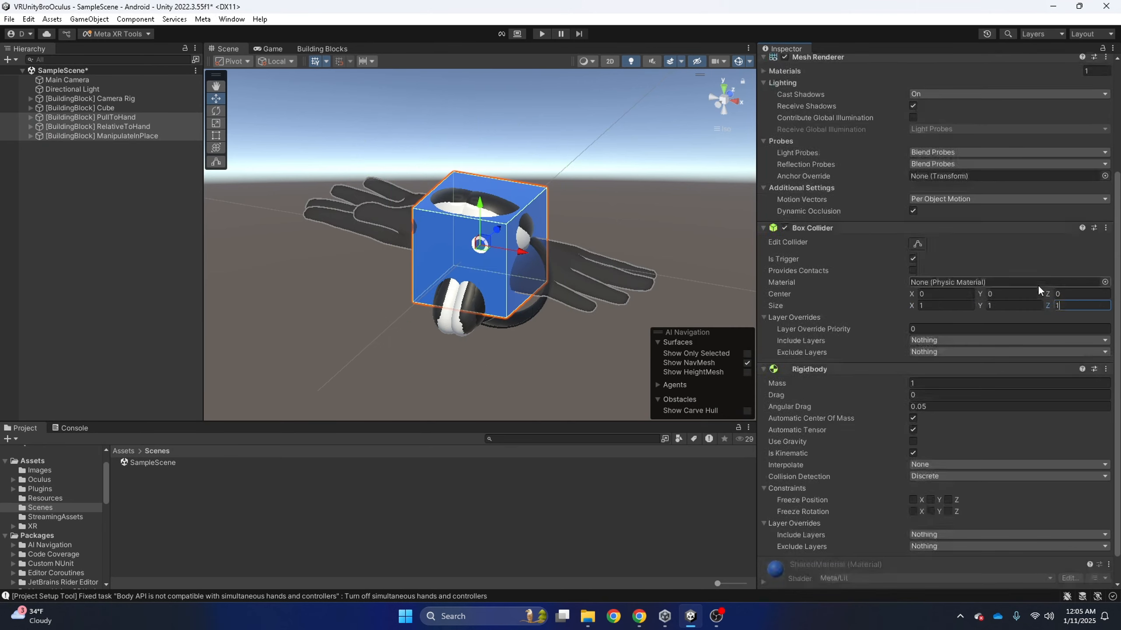
{"action": "scroll", "coordinate": [619, 205], "scroll_direction": "down", "scroll_amount": 5}
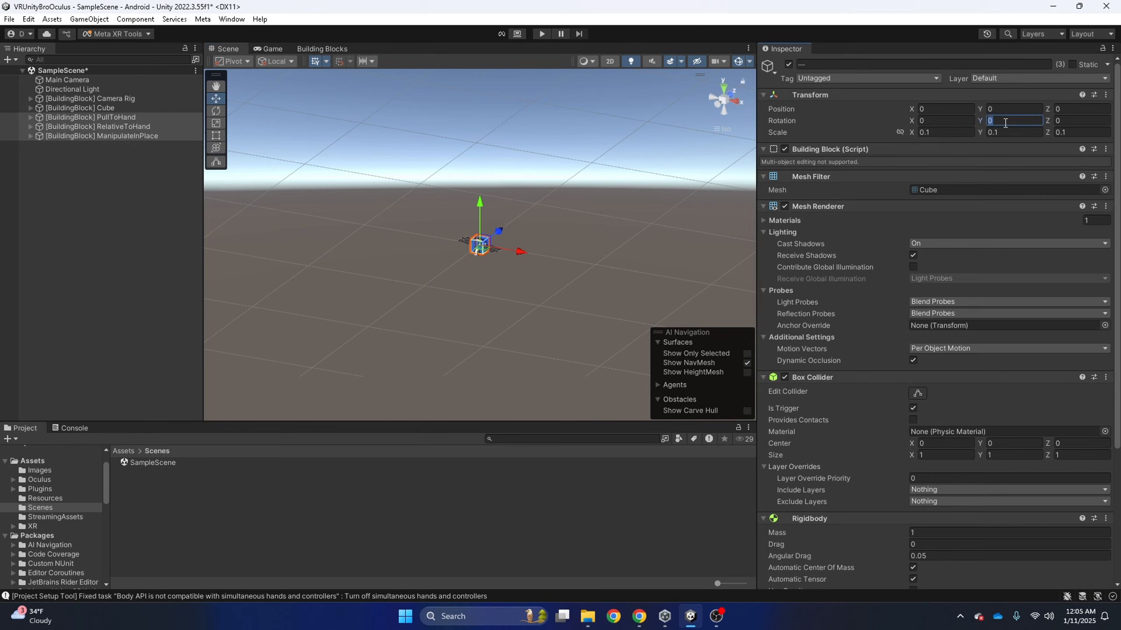
{"action": "left_click", "coordinate": [1011, 121]}
{"action": "left_click", "coordinate": [994, 110]}
{"action": "type", "text": "1"}
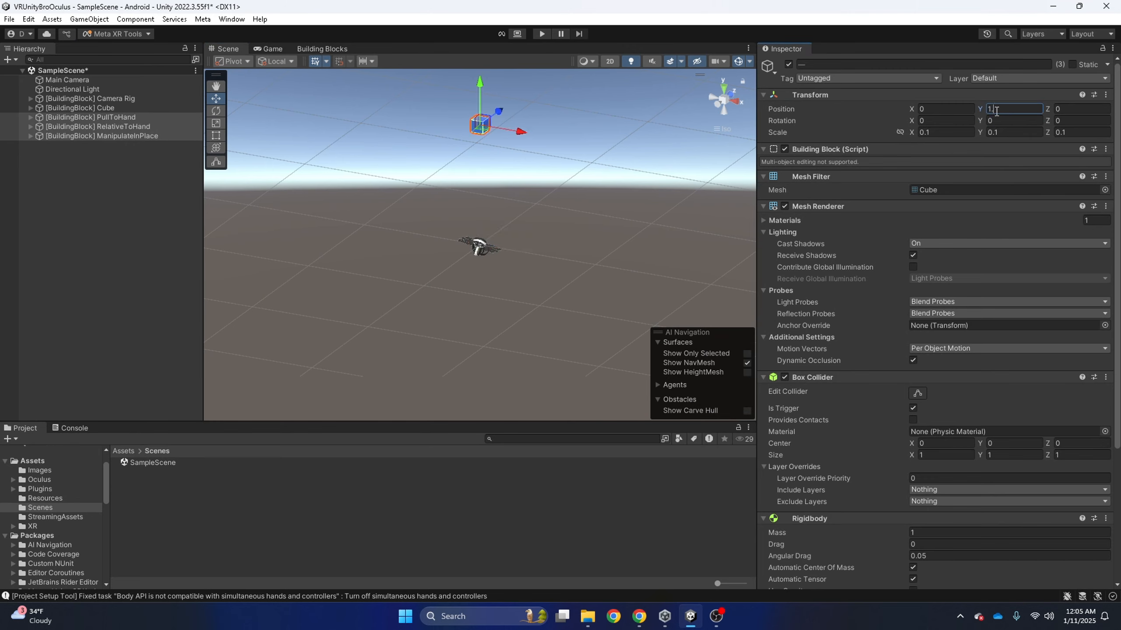
{"action": "type", "text": ".6"}
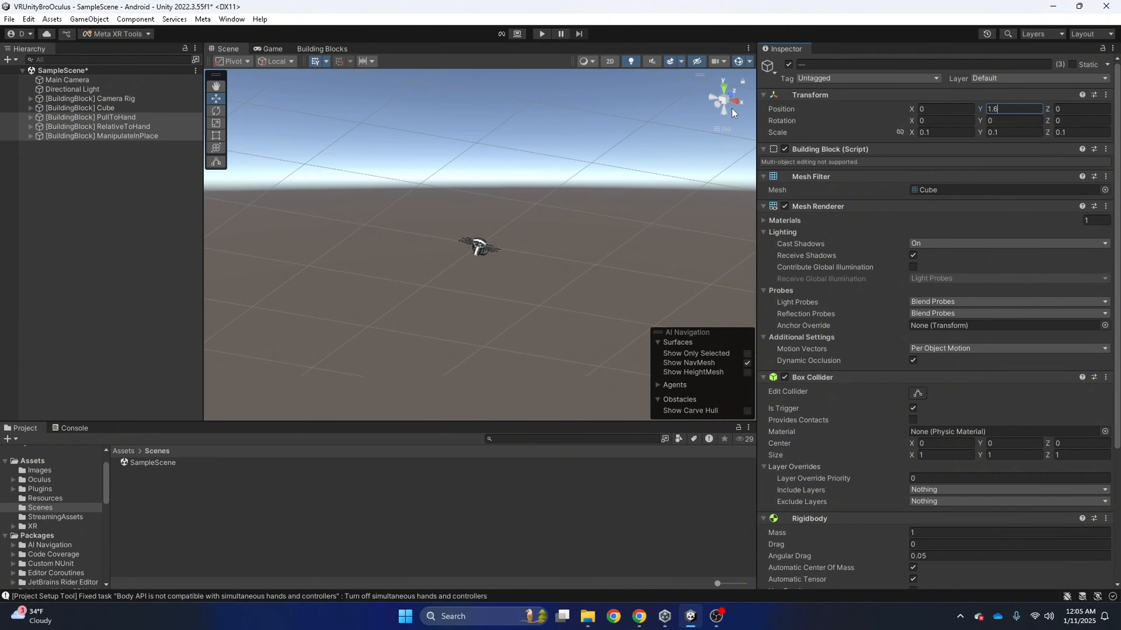
- Set the Z position of the PullToHand, RelativeToHand and ManipulateInPlace cubes together to 0.35
{"action": "scroll", "coordinate": [656, 119], "scroll_direction": "down", "scroll_amount": 5}
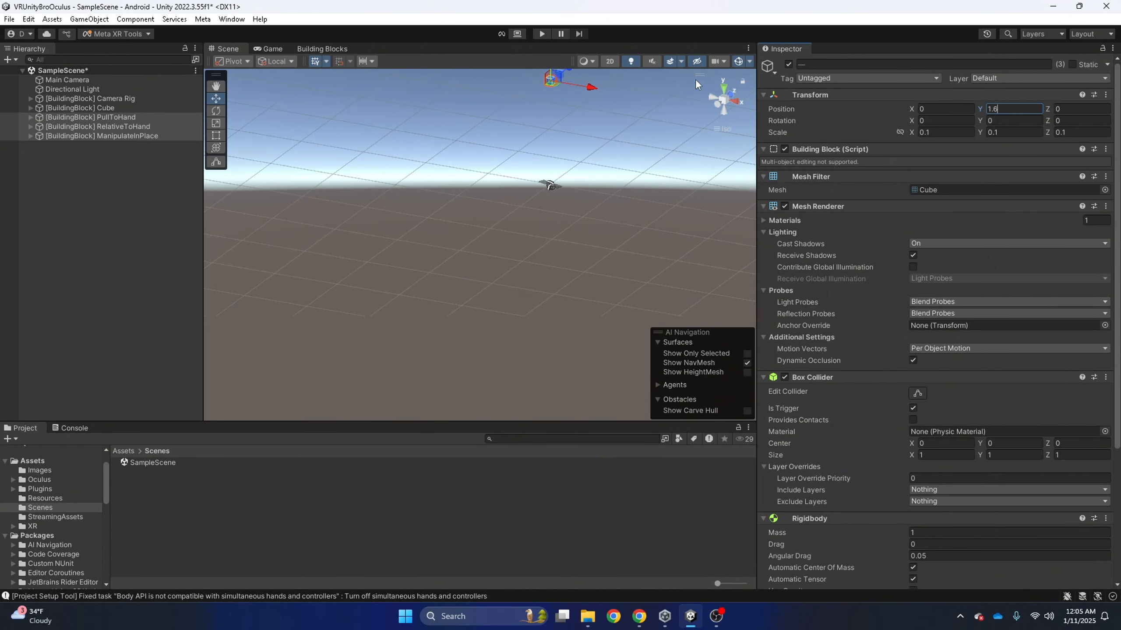
{"action": "double_click", "coordinate": [120, 117]}
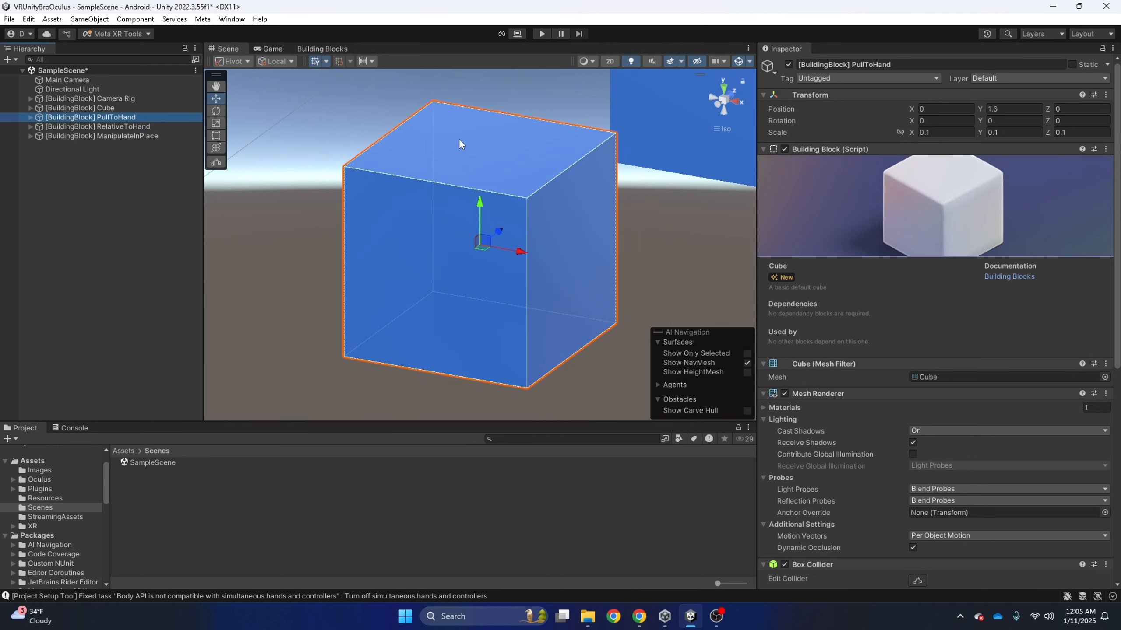
{"action": "scroll", "coordinate": [573, 152], "scroll_direction": "down", "scroll_amount": 4}
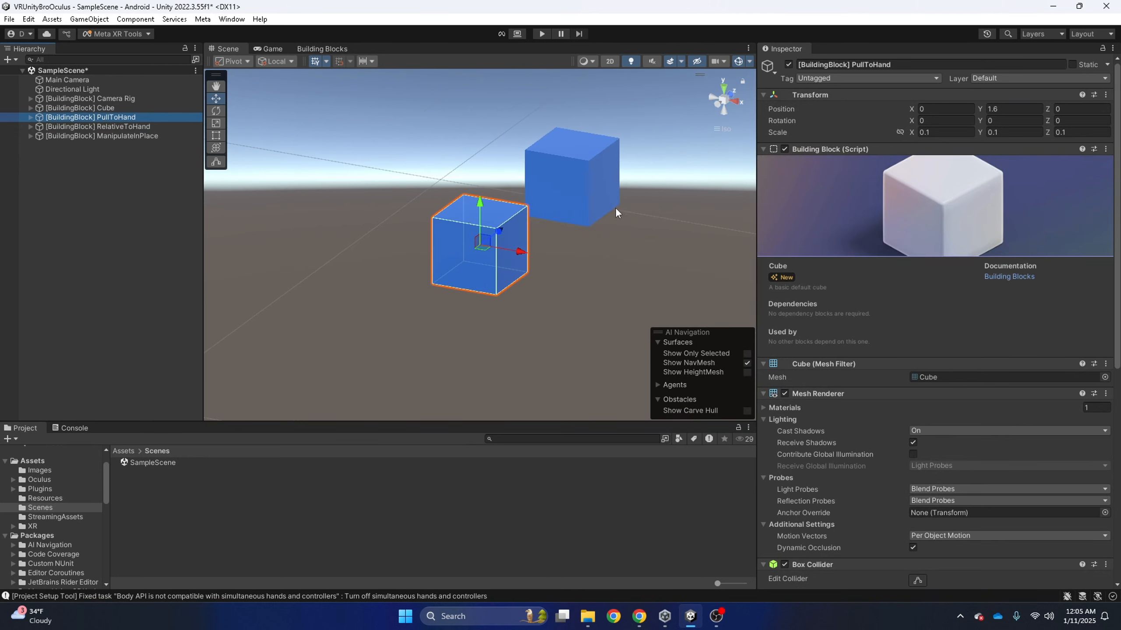
{"action": "left_click_drag", "start_coordinate": [575, 248], "coordinate": [626, 225]}
{"action": "left_click", "coordinate": [490, 241]}
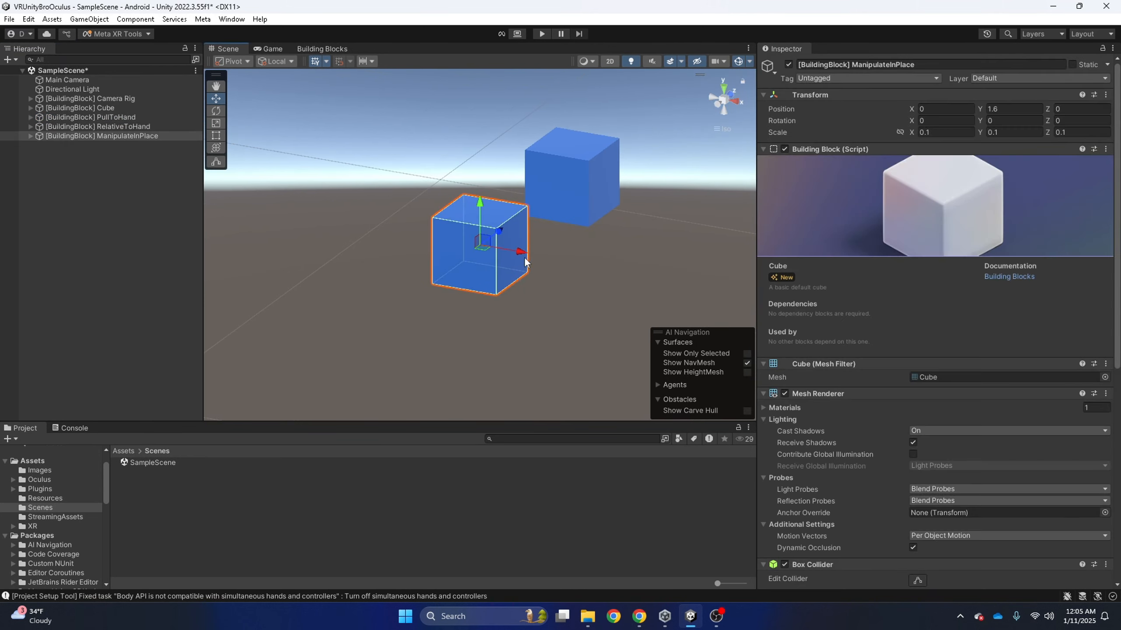
{"action": "left_click_drag", "start_coordinate": [523, 257], "coordinate": [546, 274], "text": "alt"}
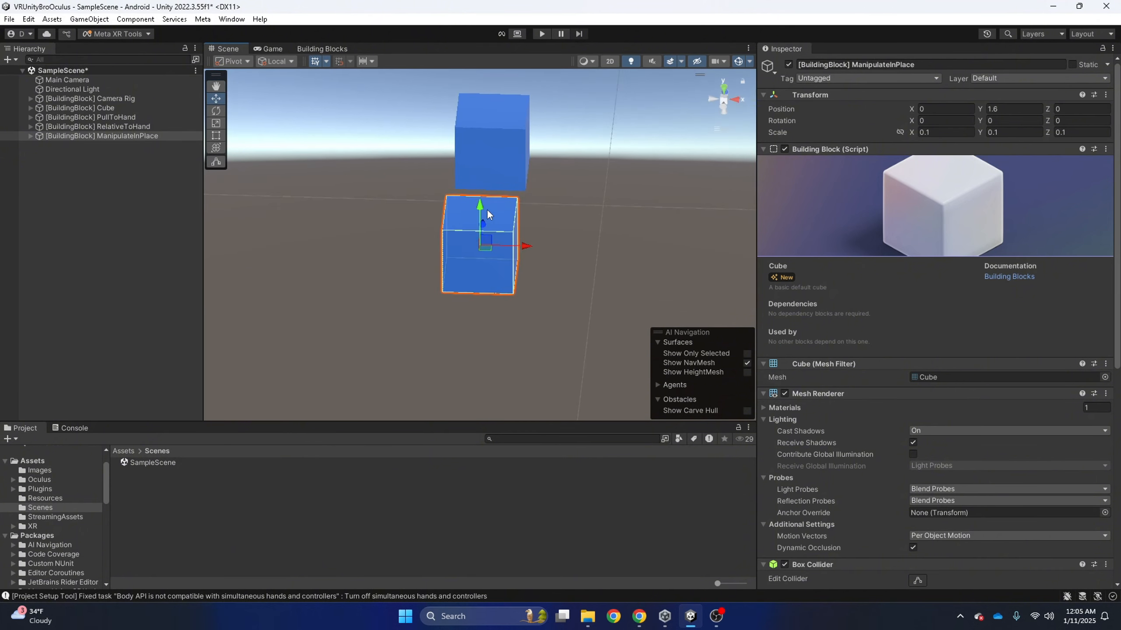
{"action": "left_click", "coordinate": [725, 89]}
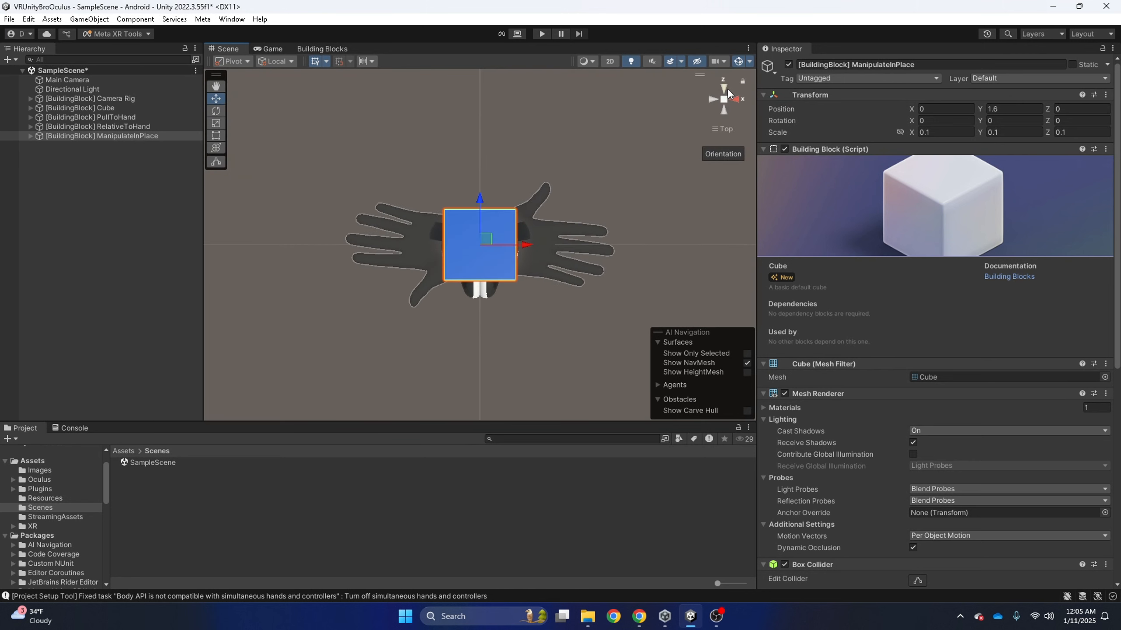
{"action": "left_click", "coordinate": [137, 116]}
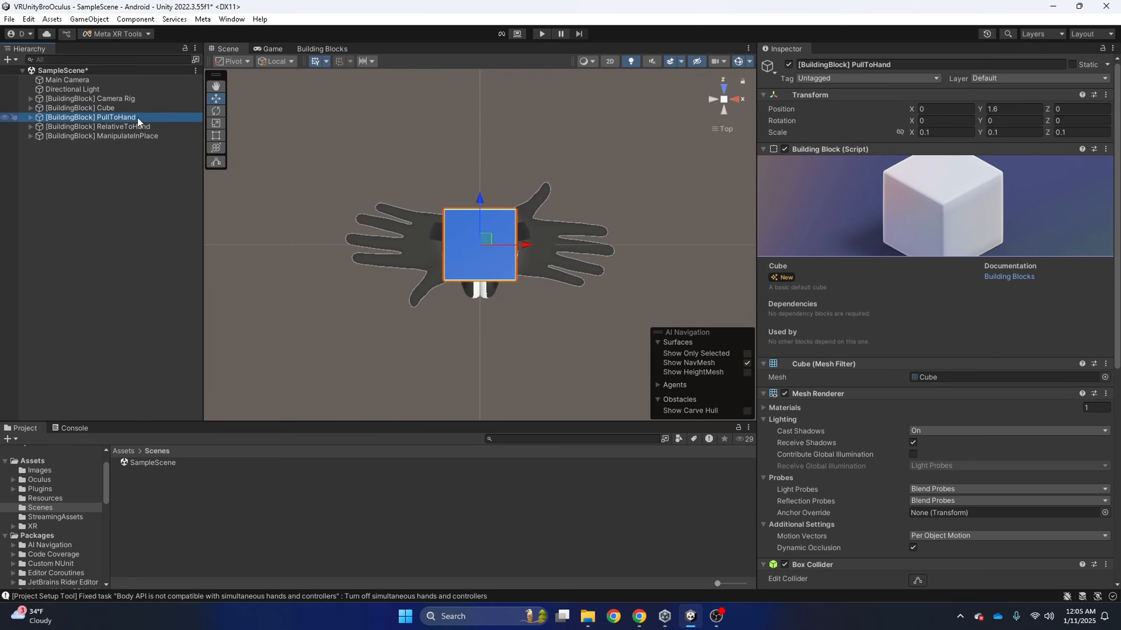
{"action": "left_click", "coordinate": [141, 135], "text": "shift"}
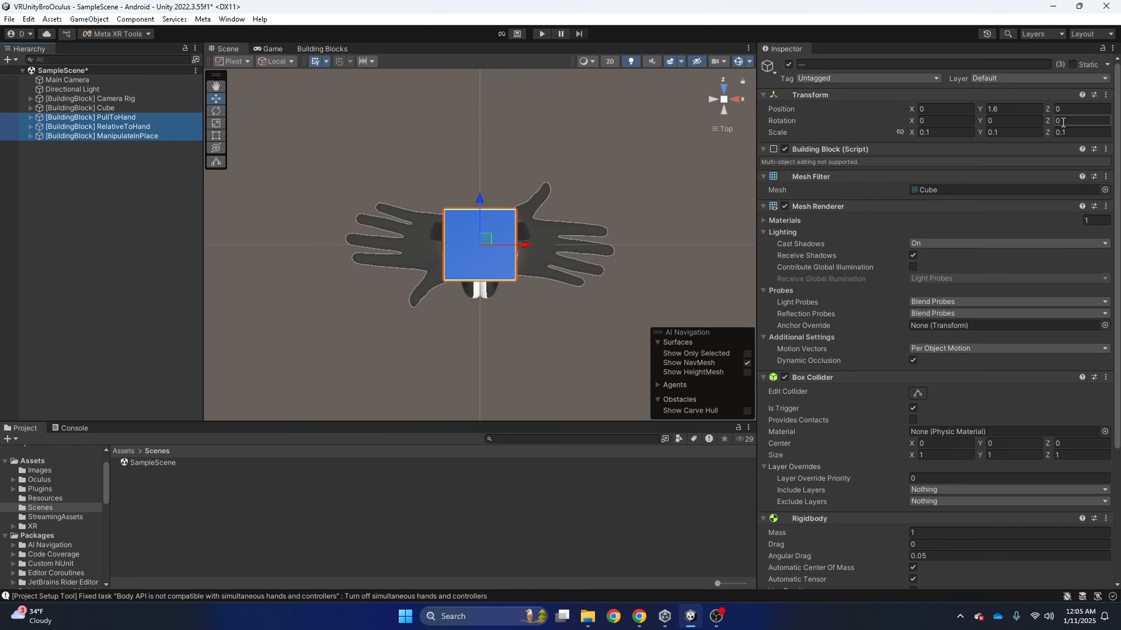
{"action": "left_click", "coordinate": [1078, 108]}
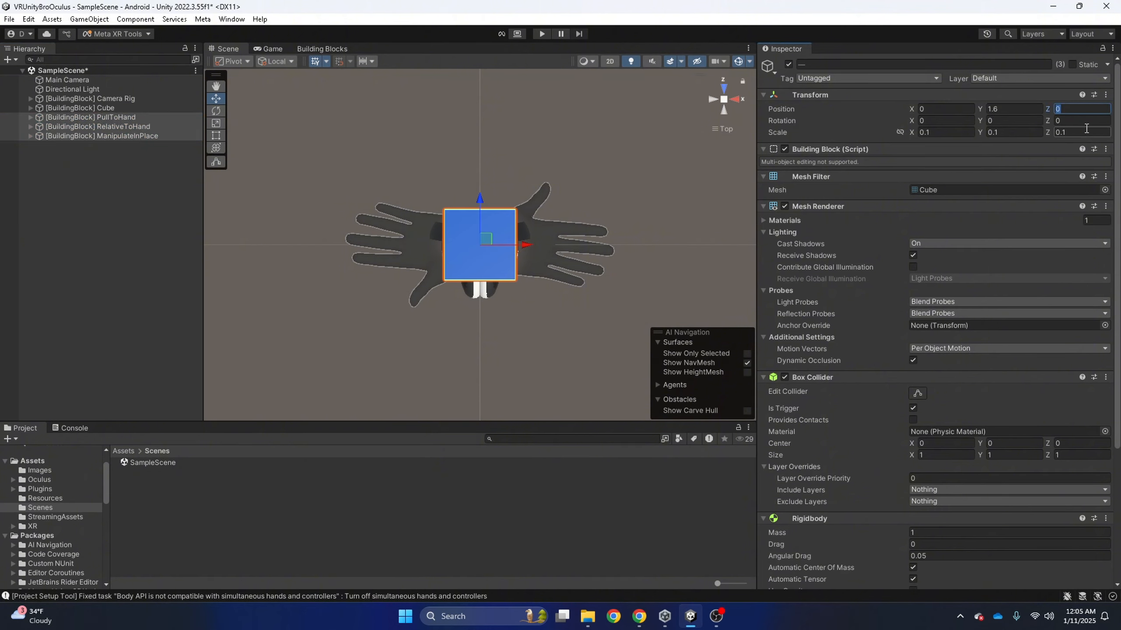
{"action": "type", "text": "0.35"}
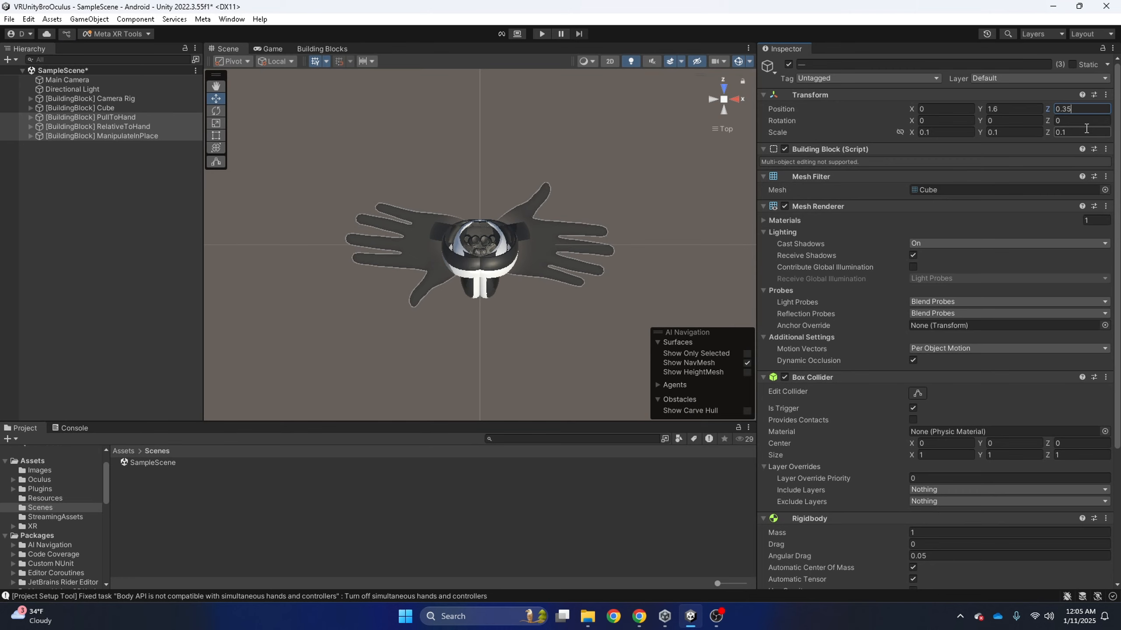
{"action": "left_click", "coordinate": [117, 166]}
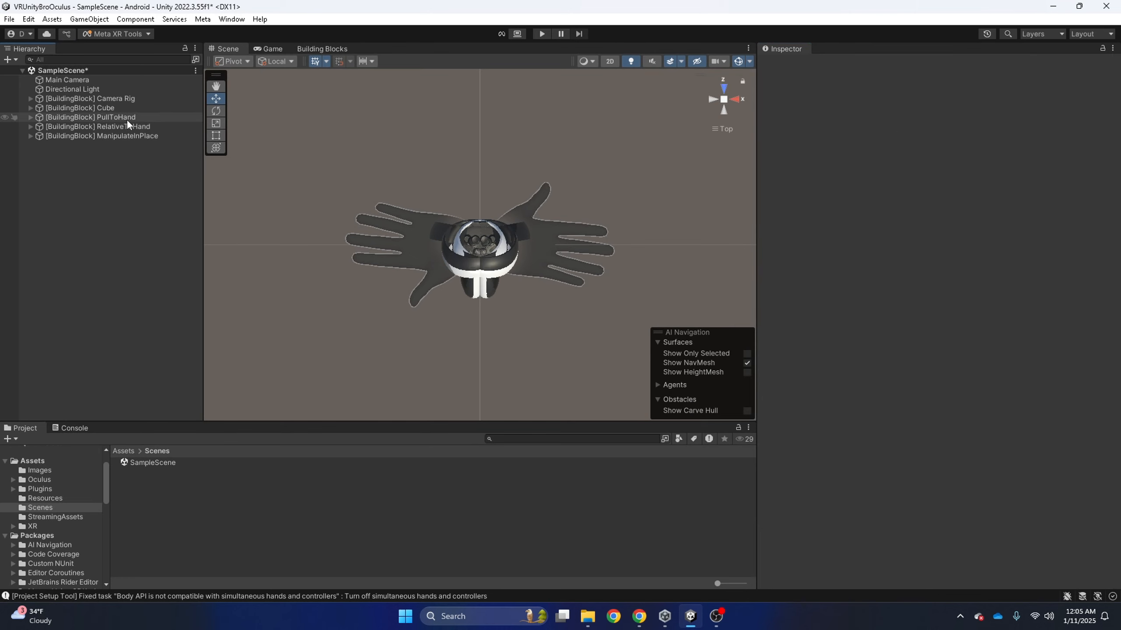
- Move the PullToHand cube away from the overlapping cubes to about X 0.266, Z 0.852
{"action": "double_click", "coordinate": [127, 117]}
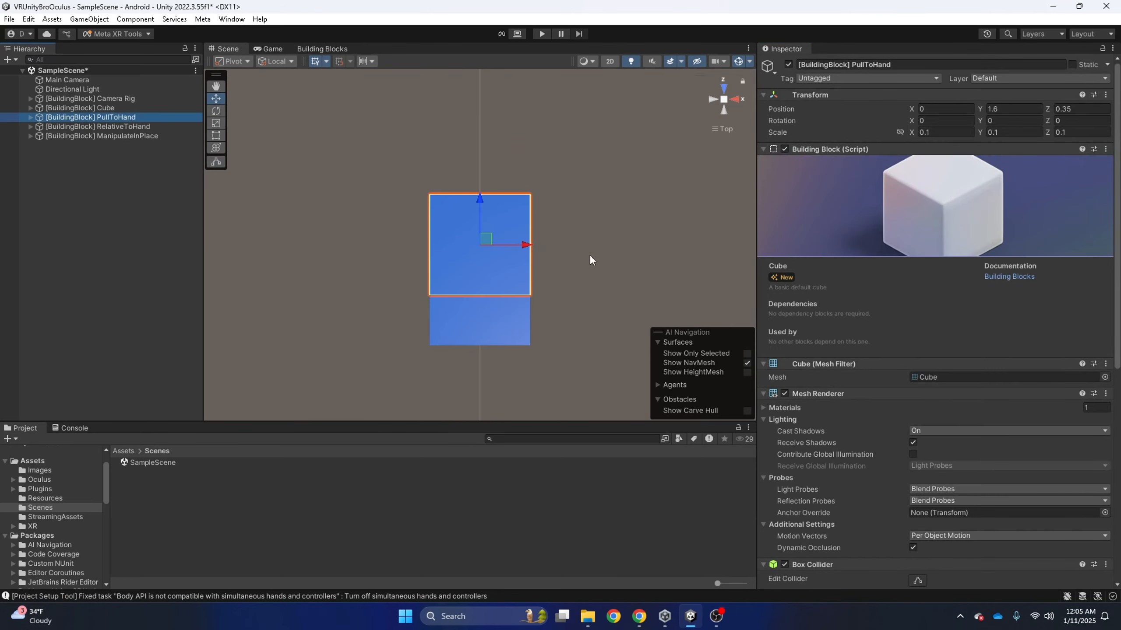
{"action": "left_click_drag", "start_coordinate": [589, 253], "coordinate": [555, 155], "text": "alt"}
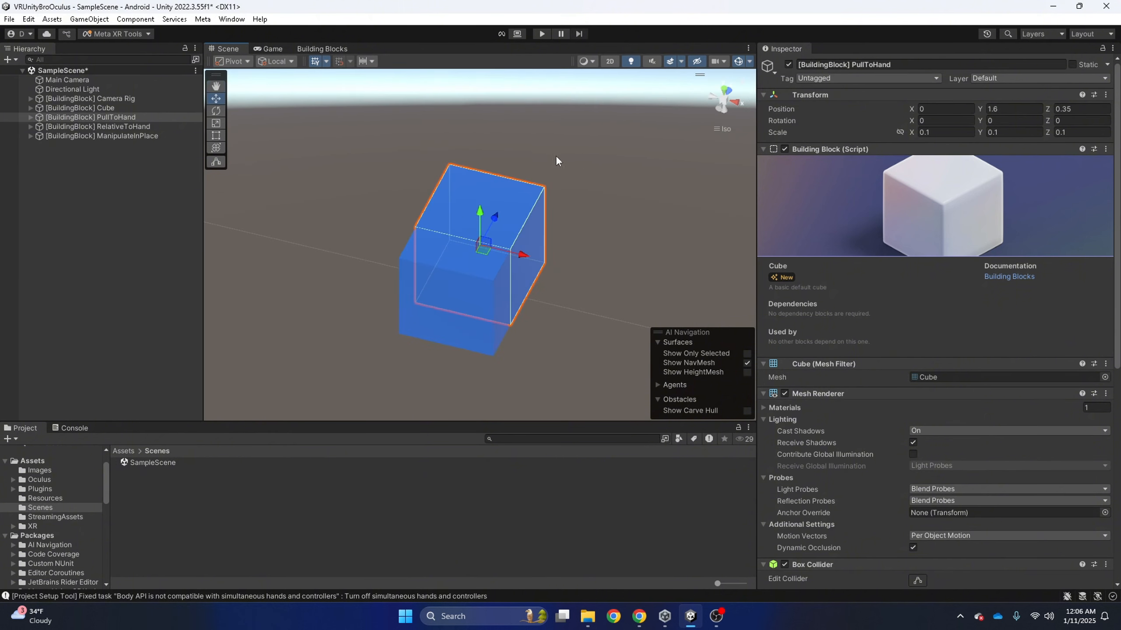
{"action": "left_click", "coordinate": [142, 125]}
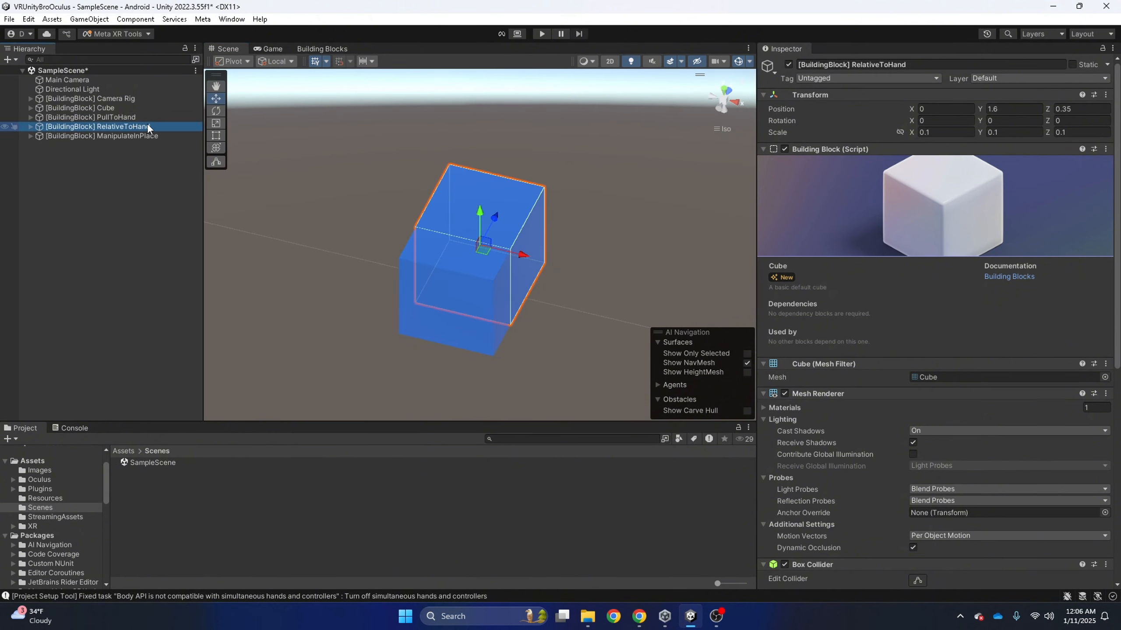
{"action": "left_click", "coordinate": [128, 116]}
{"action": "left_click_drag", "start_coordinate": [528, 252], "coordinate": [702, 288]}
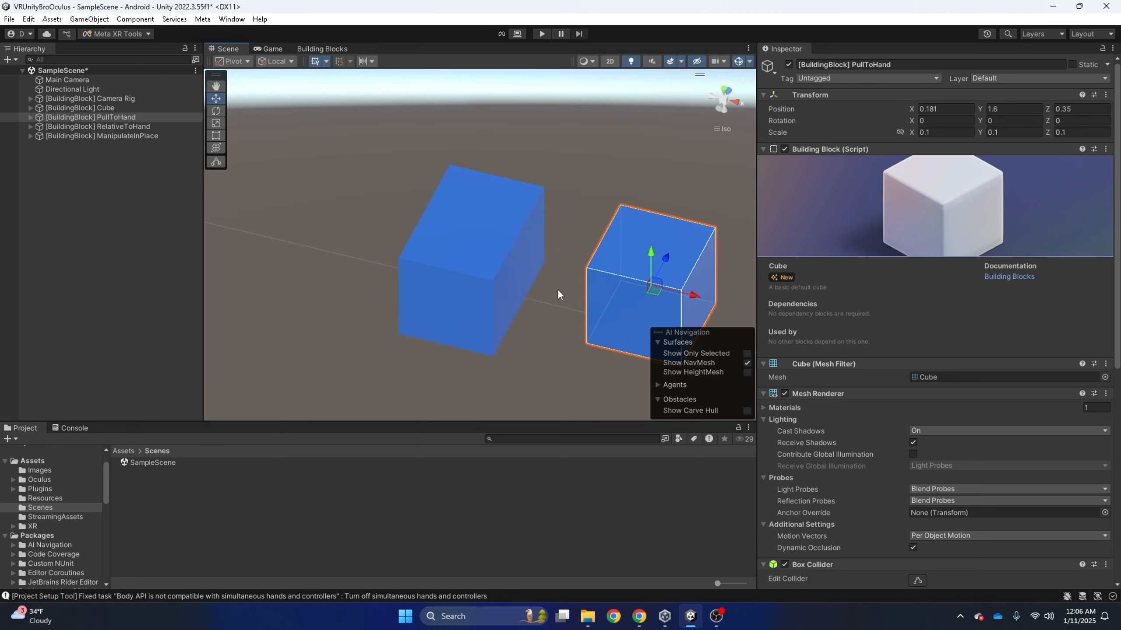
{"action": "scroll", "coordinate": [539, 272], "scroll_direction": "down", "scroll_amount": 5}
{"action": "left_click_drag", "start_coordinate": [633, 296], "coordinate": [720, 146]}
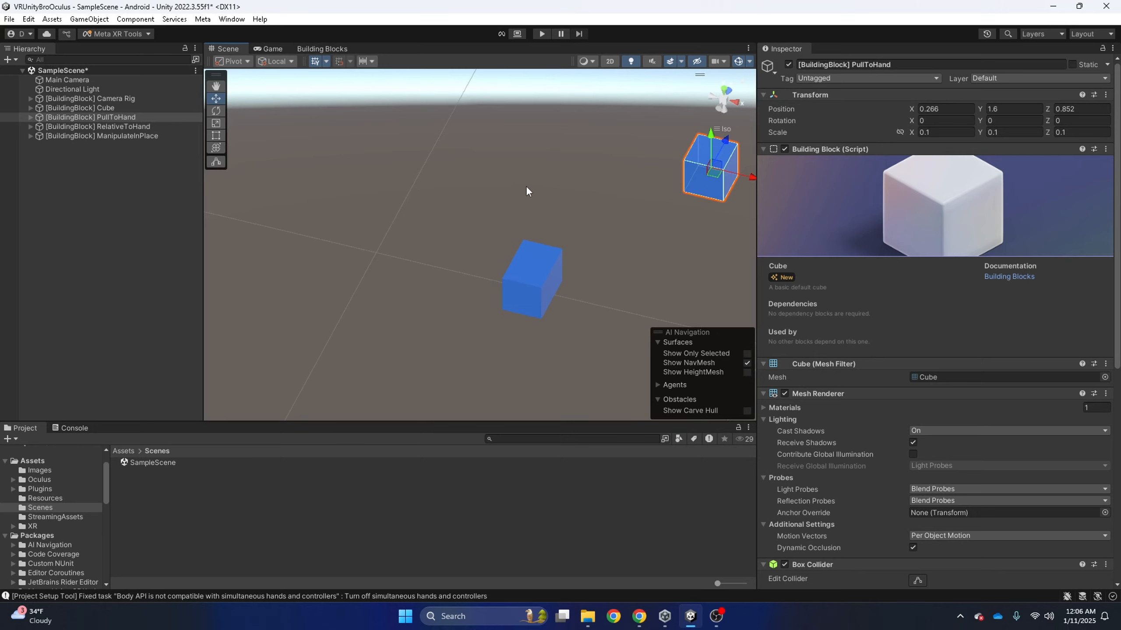
- Move the PullToHand cube farther forward along the Z axis to about Z 1.179
{"action": "left_click_drag", "start_coordinate": [514, 193], "coordinate": [519, 165], "text": "alt"}
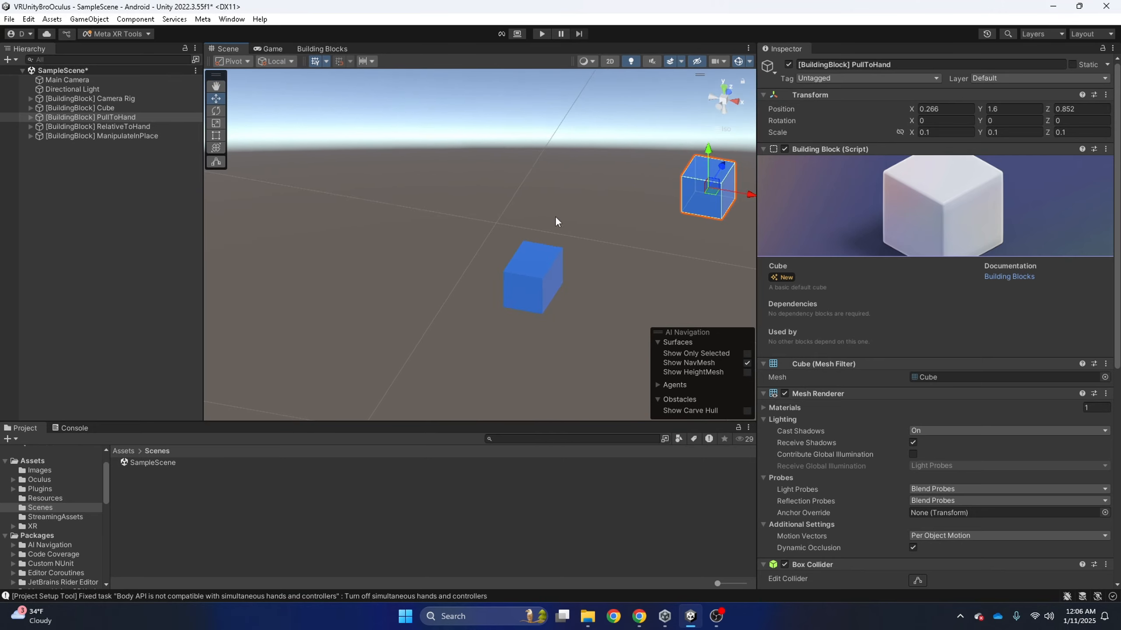
{"action": "left_click_drag", "start_coordinate": [541, 217], "coordinate": [646, 208], "text": "alt"}
{"action": "middle_click_drag", "start_coordinate": [645, 208], "coordinate": [459, 216]}
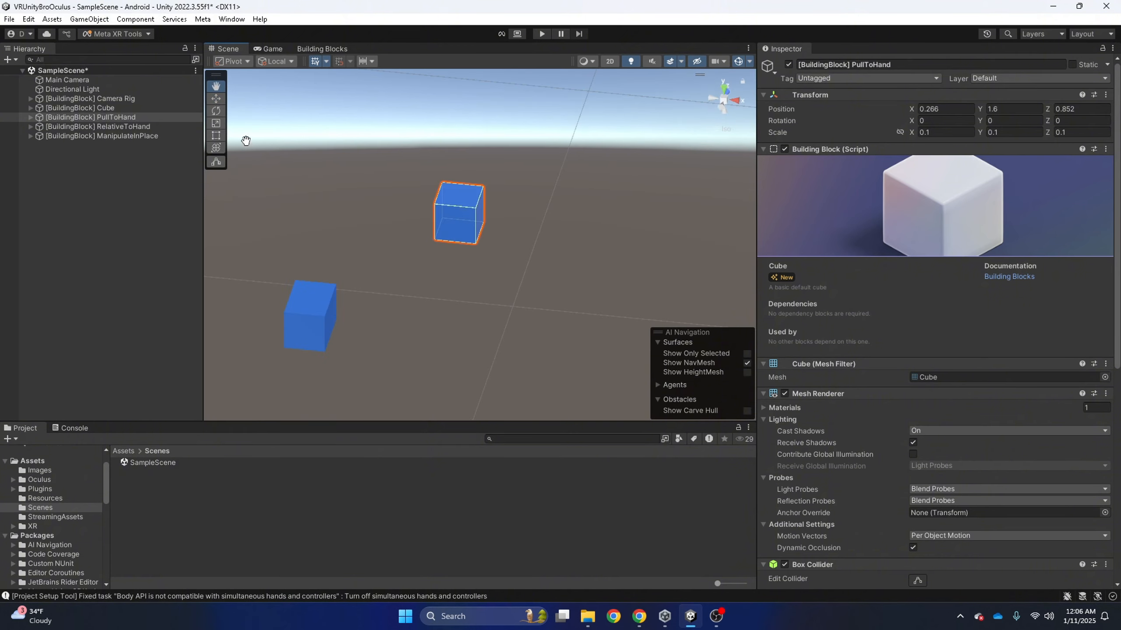
{"action": "key", "text": "w"}
{"action": "left_click_drag", "start_coordinate": [470, 191], "coordinate": [522, 134]}
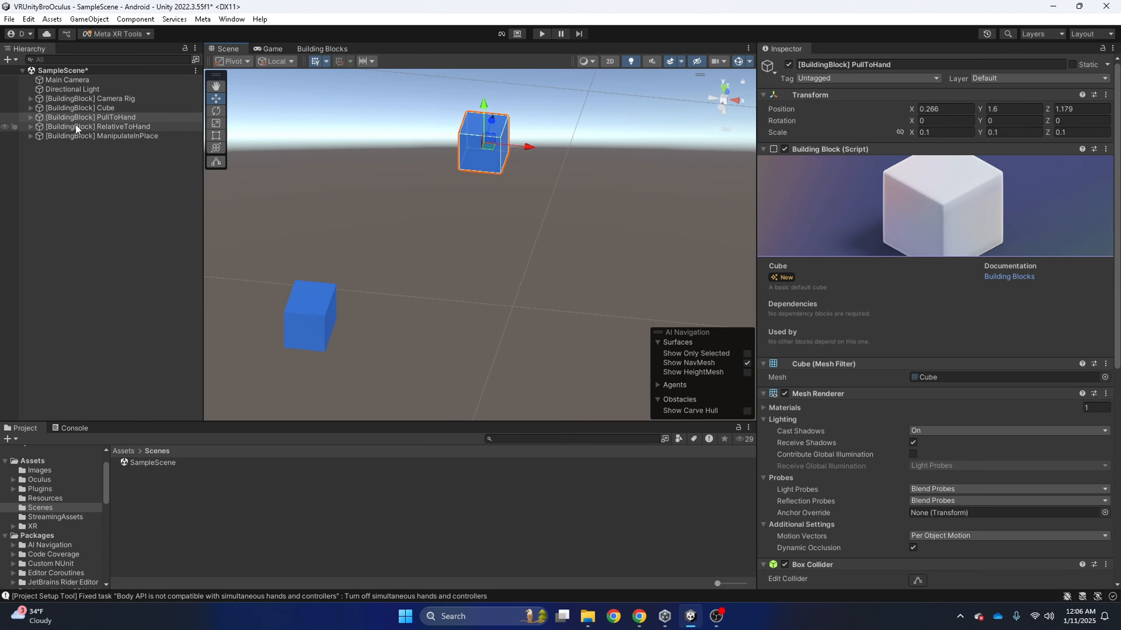
- Move the RelativeToHand cube along X and Z so it stands beside the PullToHand cube
{"action": "left_click", "coordinate": [140, 126]}
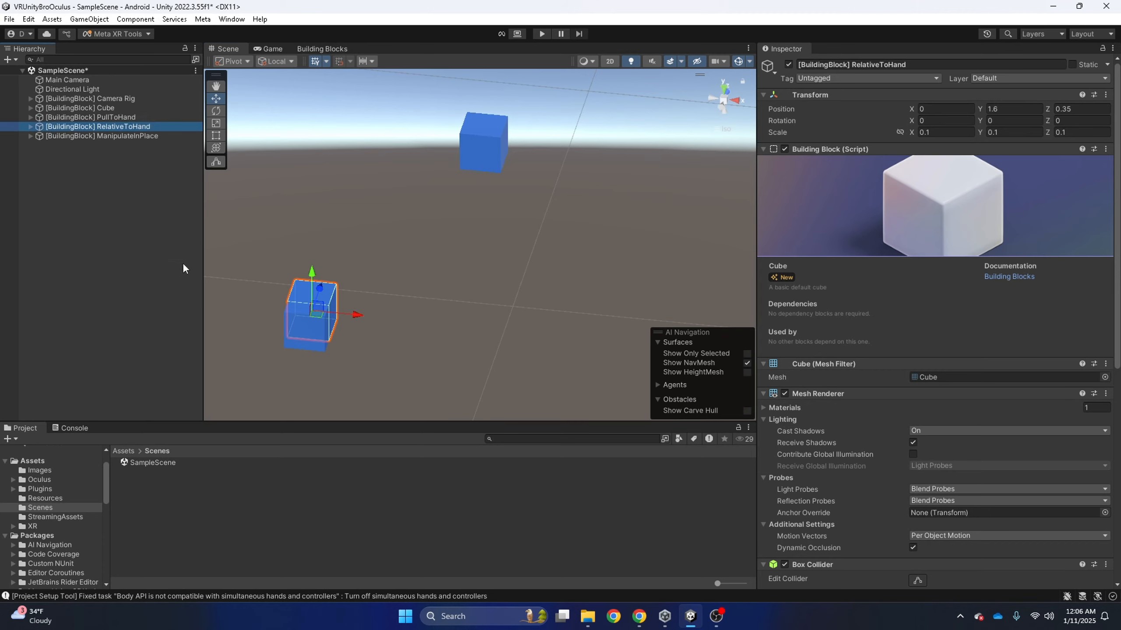
{"action": "left_click_drag", "start_coordinate": [344, 318], "coordinate": [580, 190]}
{"action": "left_click_drag", "start_coordinate": [588, 152], "coordinate": [586, 142]}
- Move the ManipulateInPlace cube out past the RelativeToHand cube to about X 0.787, Z 0.679
{"action": "left_click", "coordinate": [118, 135]}
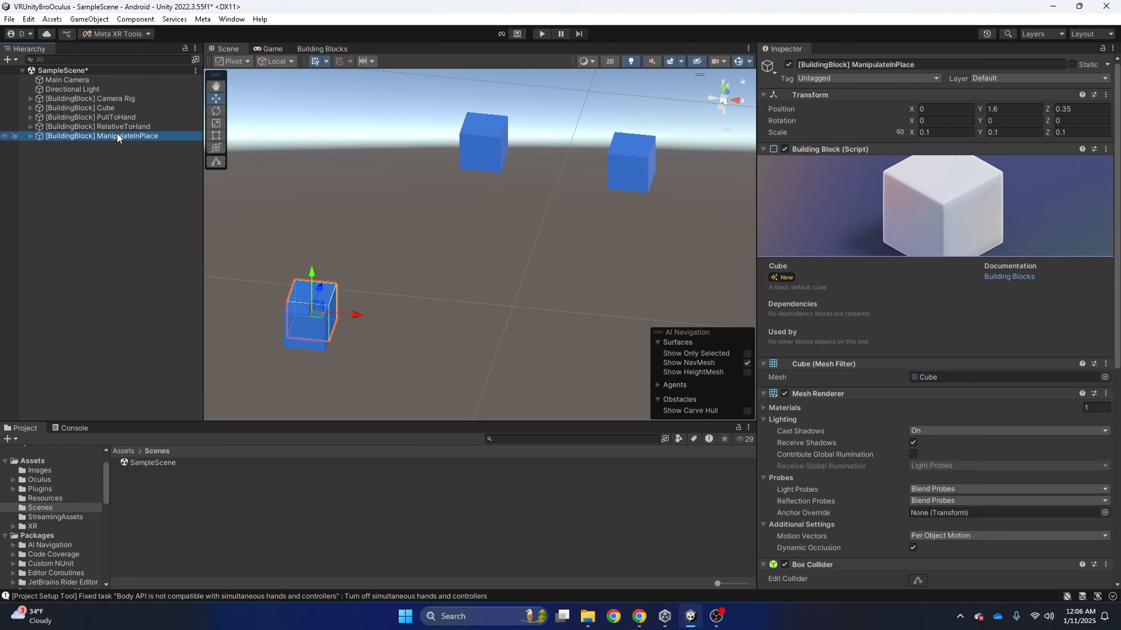
{"action": "left_click_drag", "start_coordinate": [353, 313], "coordinate": [611, 262]}
{"action": "left_click_drag", "start_coordinate": [604, 92], "coordinate": [630, 207]}
- Bring RelativeToHand and PullToHand closer along Z, PullToHand to about Z 0.731, and shift ManipulateInPlace farther along X so the three cubes form a spaced row
{"action": "left_click", "coordinate": [554, 110]}
{"action": "left_click_drag", "start_coordinate": [538, 94], "coordinate": [559, 208]}
{"action": "left_click", "coordinate": [643, 241]}
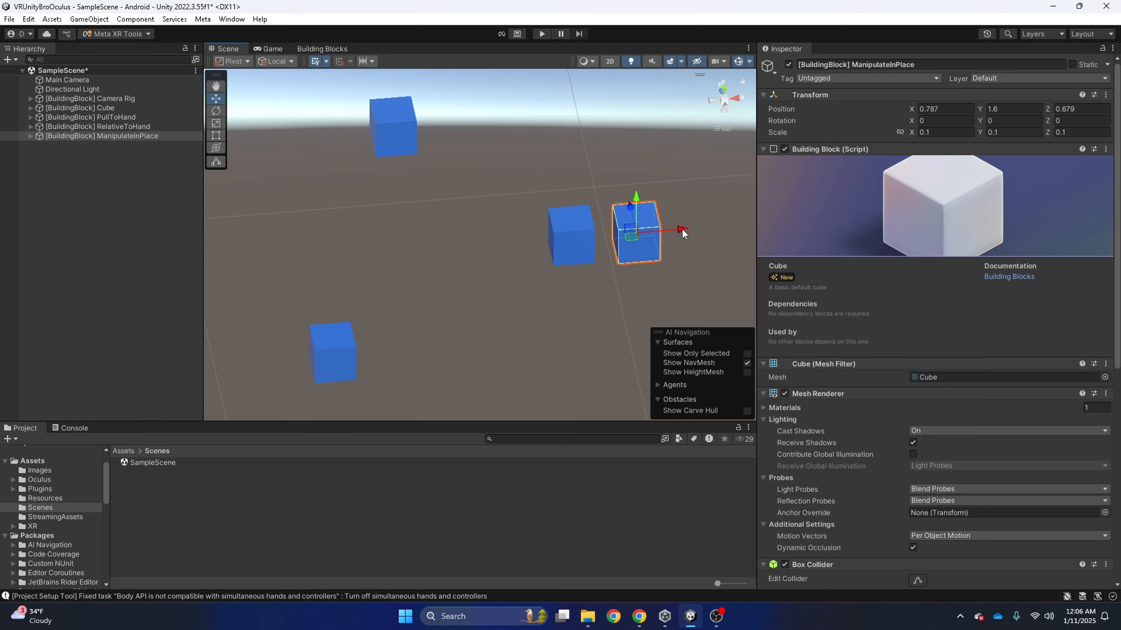
{"action": "left_click_drag", "start_coordinate": [681, 227], "coordinate": [827, 220]}
{"action": "left_click", "coordinate": [399, 128]}
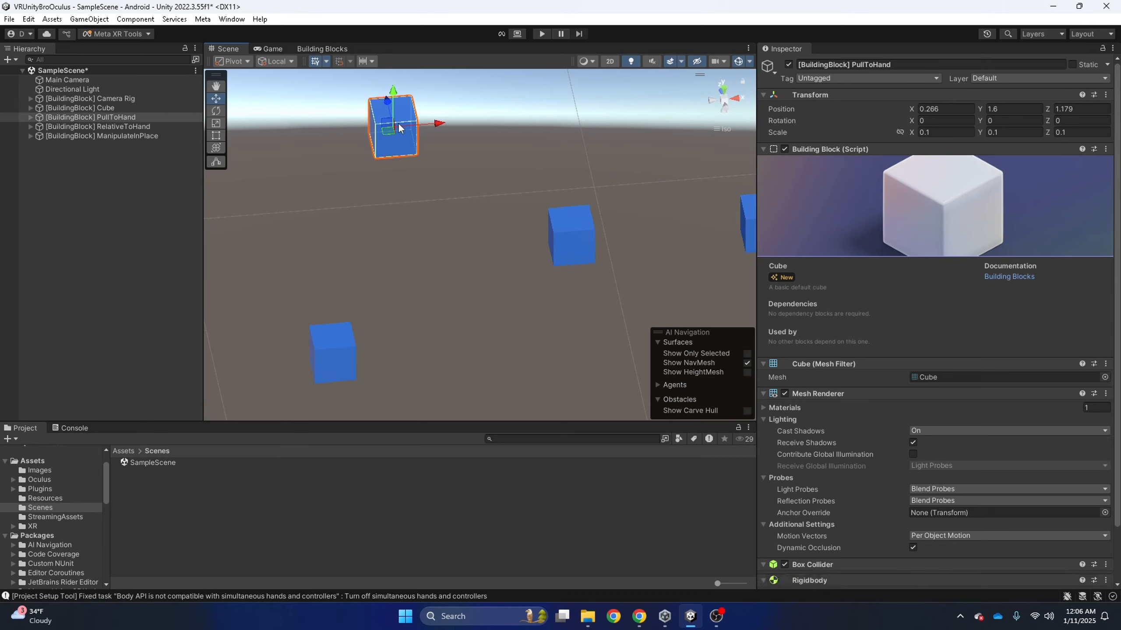
{"action": "left_click_drag", "start_coordinate": [389, 102], "coordinate": [414, 215]}
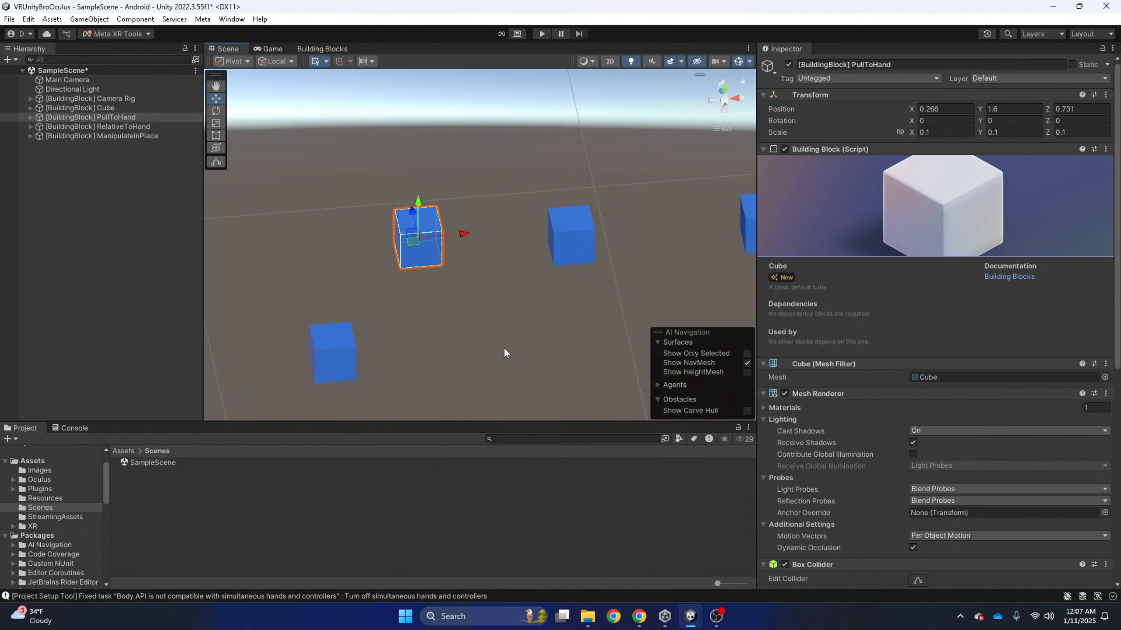
- Duplicate the [BuildingBlock] Cube object in the hierarchy
{"action": "right_click_drag", "start_coordinate": [503, 347], "coordinate": [649, 283]}
{"action": "left_click", "coordinate": [104, 126]}
{"action": "double_click", "coordinate": [104, 127]}
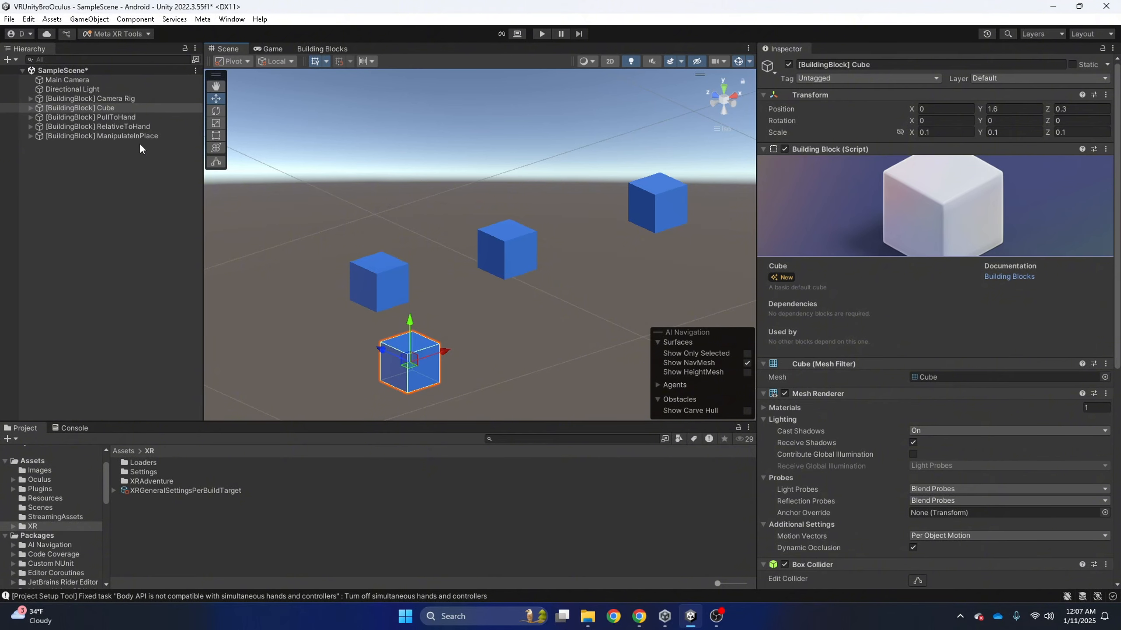
{"action": "key", "text": "ctrl+d"}
- Rename the duplicated cube as [BuildingBlock] Grabbable
{"action": "left_click", "coordinate": [116, 117]}
{"action": "key", "text": "BackSpace"}
{"action": "key", "text": "BackSpace"}
{"action": "key", "text": "BackSpace"}
{"action": "key", "text": "BackSpace"}
{"action": "key", "text": "BackSpace"}
{"action": "key", "text": "BackSpace"}
{"action": "key", "text": "BackSpace"}
{"action": "key", "text": "BackSpace"}
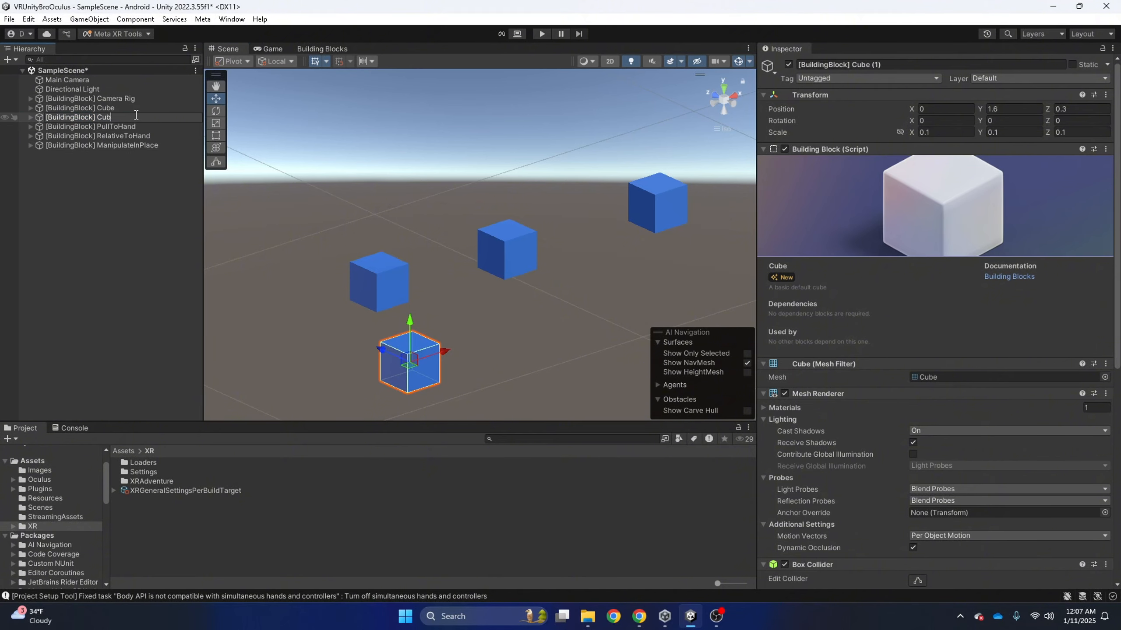
{"action": "type", "text": "Grabbable"}
{"action": "key", "text": "Return"}
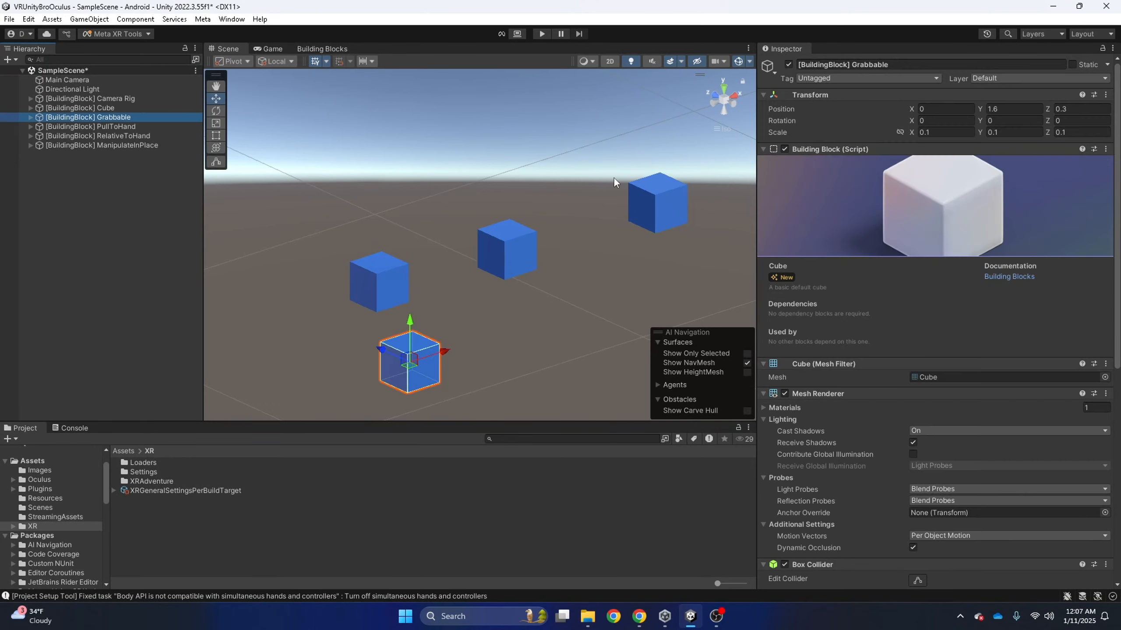
- Set the Grabbable cube's scale to 0.2, 0.2, 0.2 and move it along X to about -0.293
{"action": "left_click", "coordinate": [944, 133]}
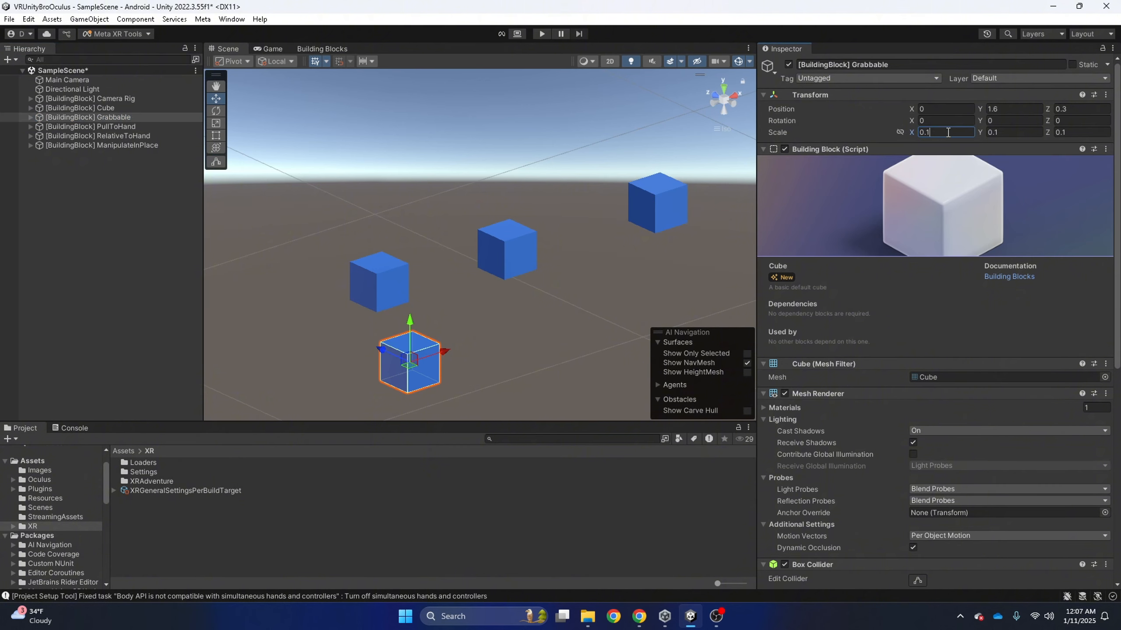
{"action": "key", "text": "BackSpace"}
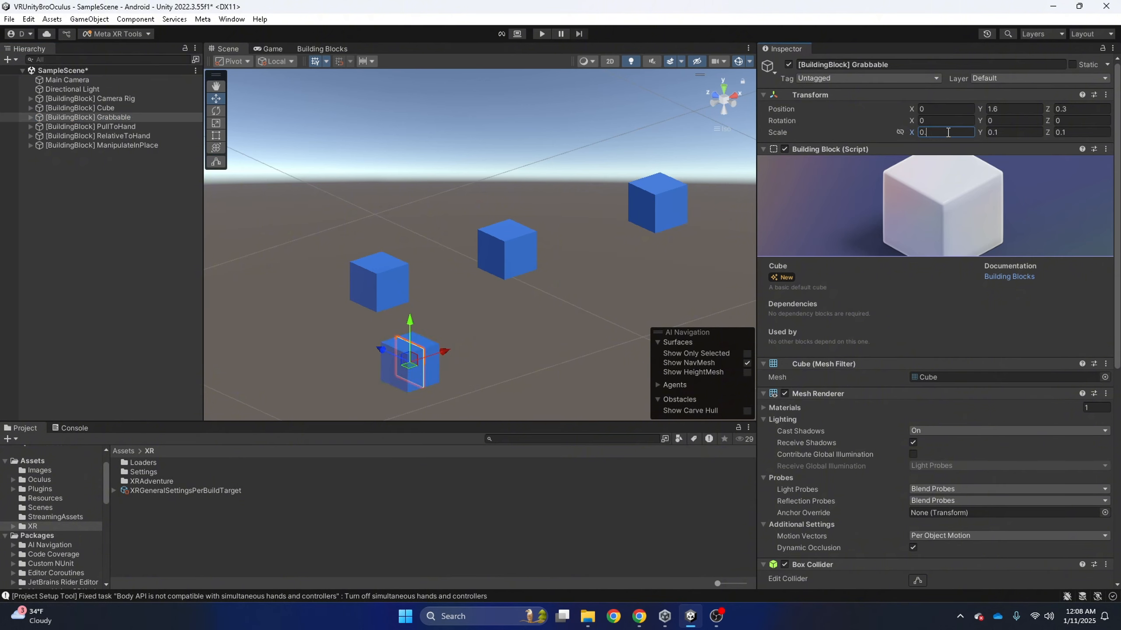
{"action": "type", "text": "2"}
{"action": "key", "text": "Tab"}
{"action": "type", "text": "0.2"}
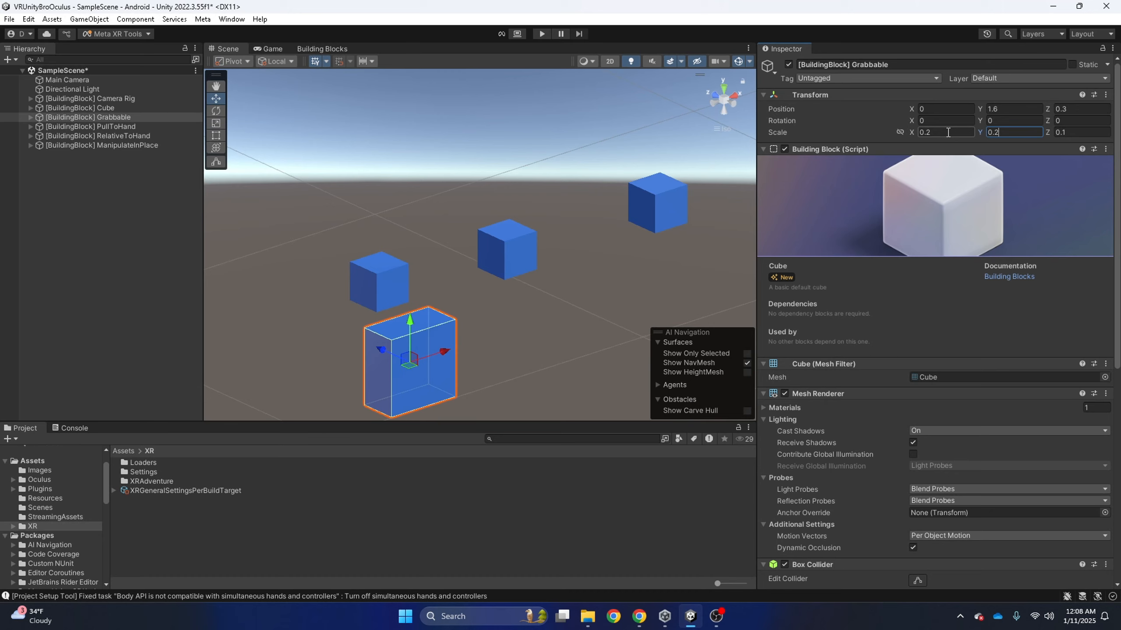
{"action": "key", "text": "Tab"}
{"action": "type", "text": "0.2"}
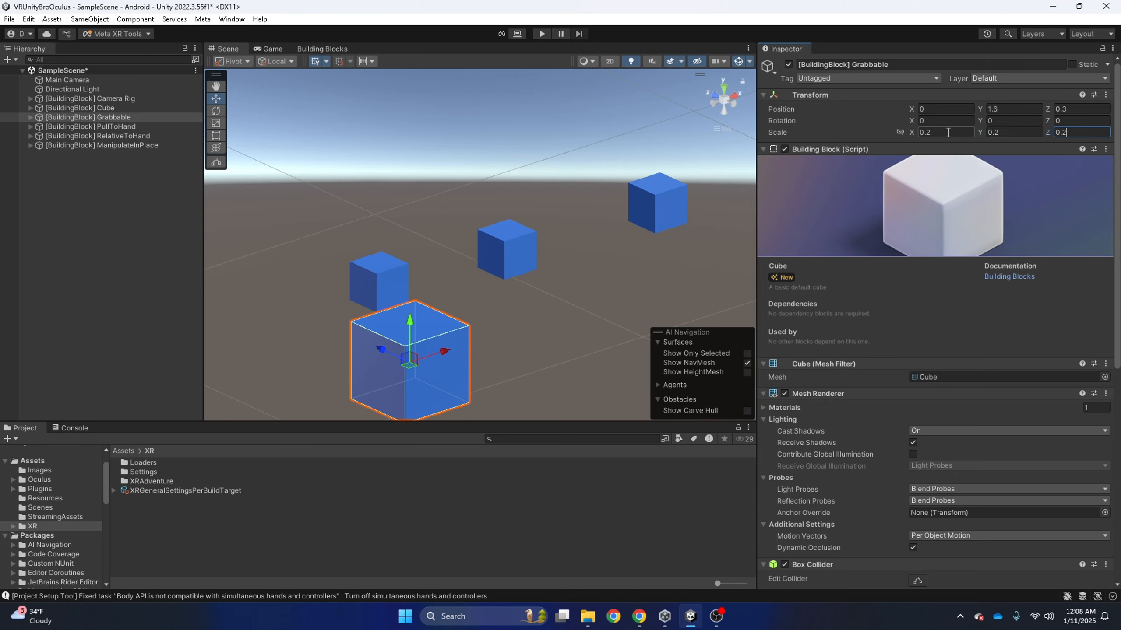
{"action": "left_click_drag", "start_coordinate": [454, 355], "coordinate": [400, 347]}
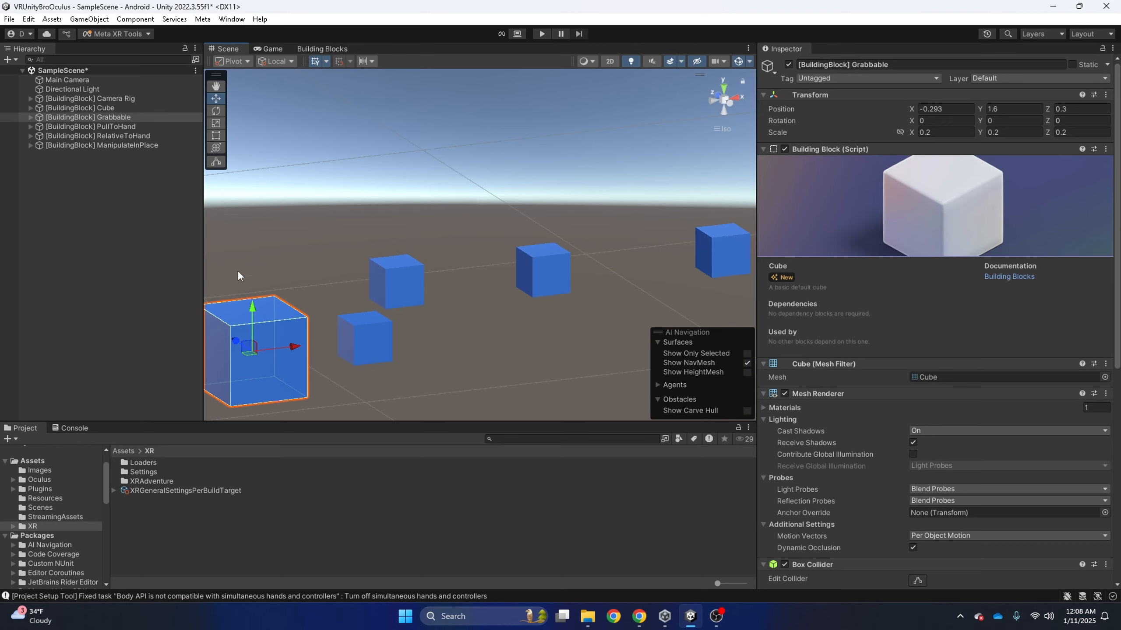
- Create a folder named Materials in the project's Assets folder
{"action": "left_click", "coordinate": [37, 461]}
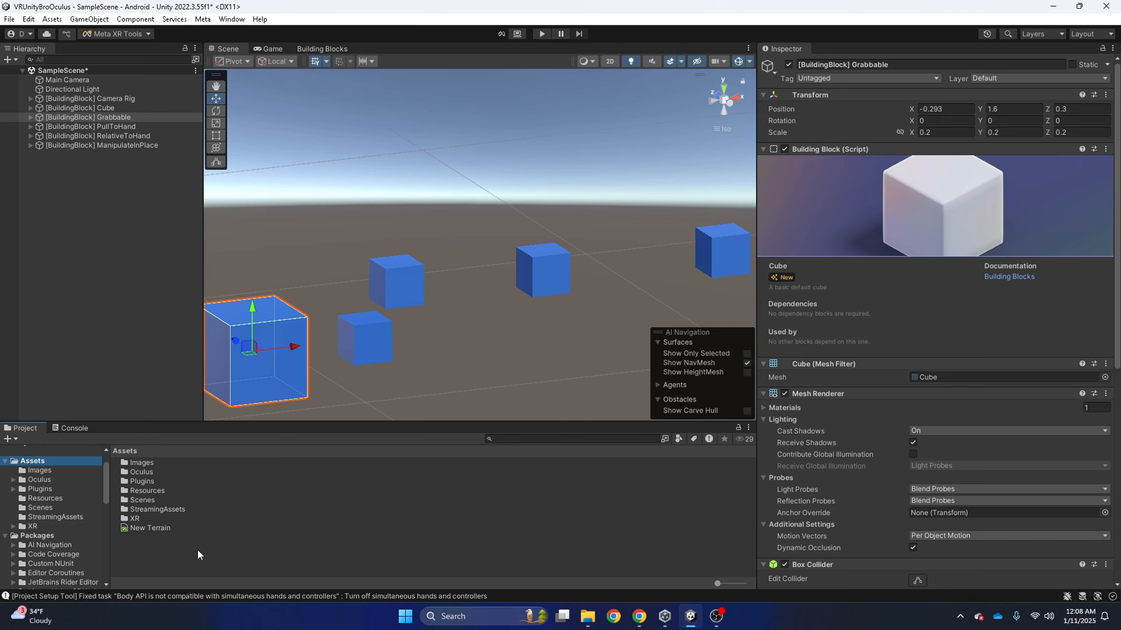
{"action": "right_click", "coordinate": [142, 549]}
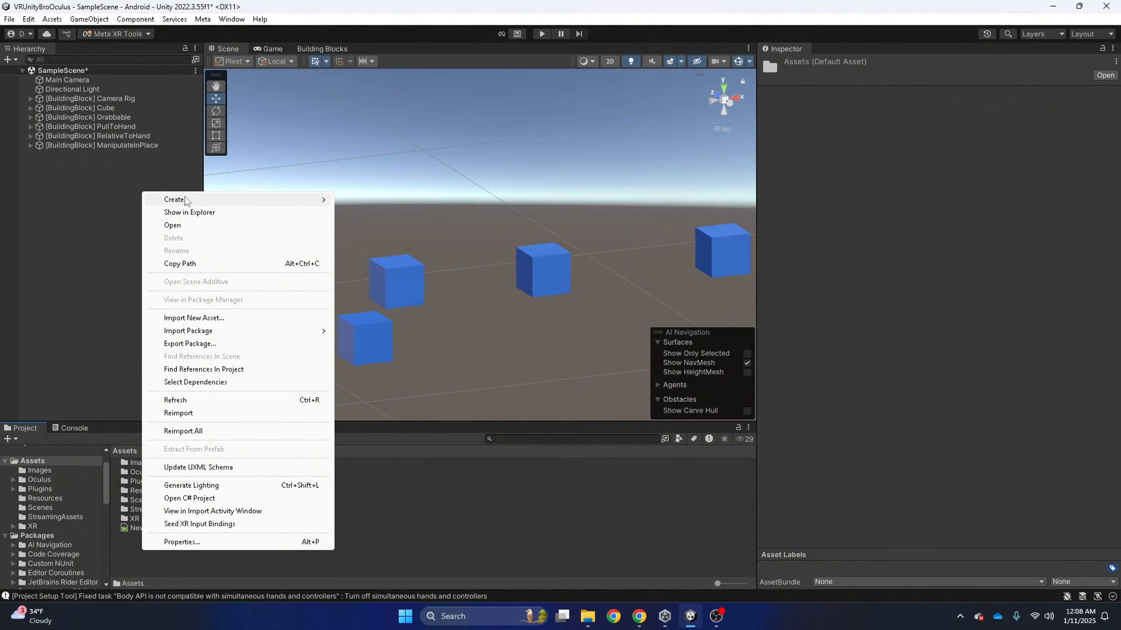
{"action": "mouse_move", "coordinate": [189, 202]}
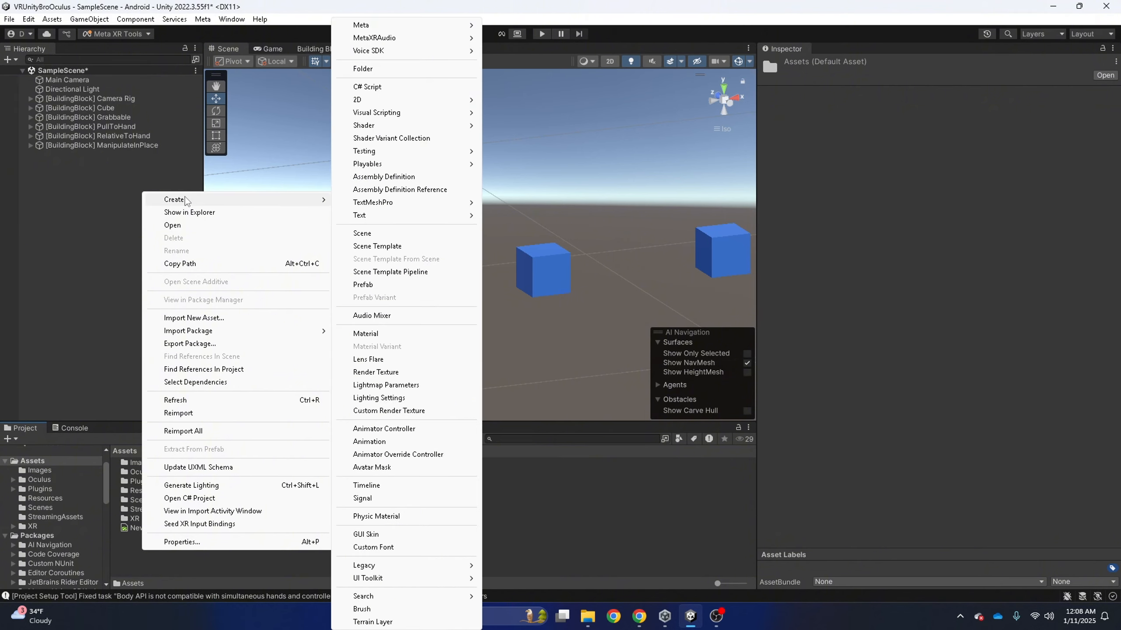
{"action": "left_click", "coordinate": [370, 70]}
{"action": "type", "text": "Materials"}
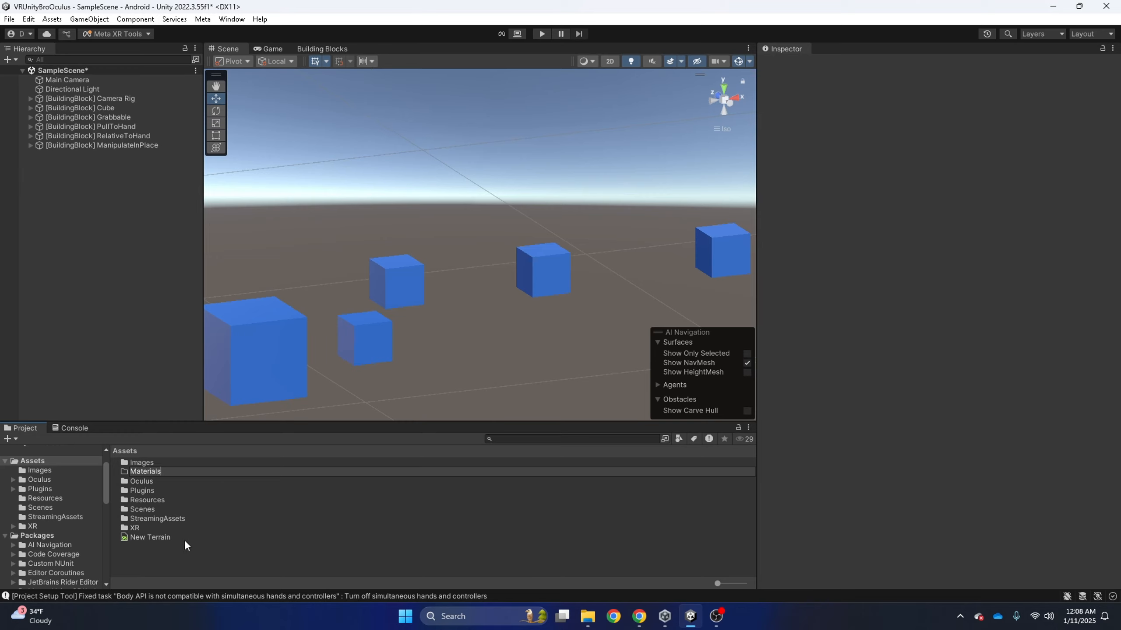
{"action": "key", "text": "Return"}
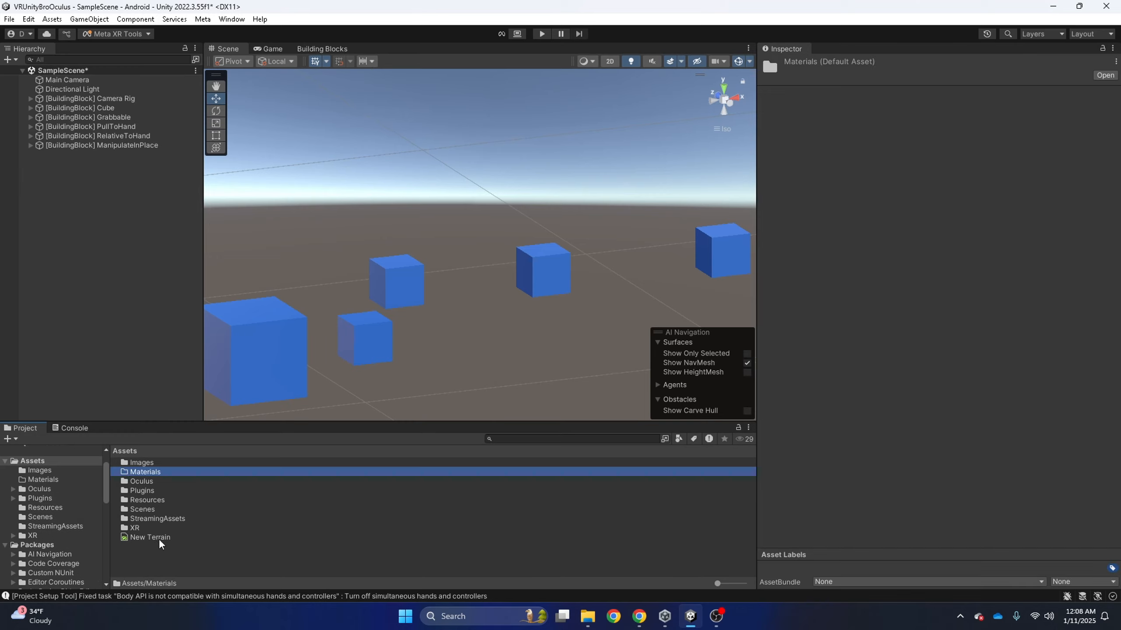
- Open the Materials folder and create a new material inside it
{"action": "double_click", "coordinate": [139, 472]}
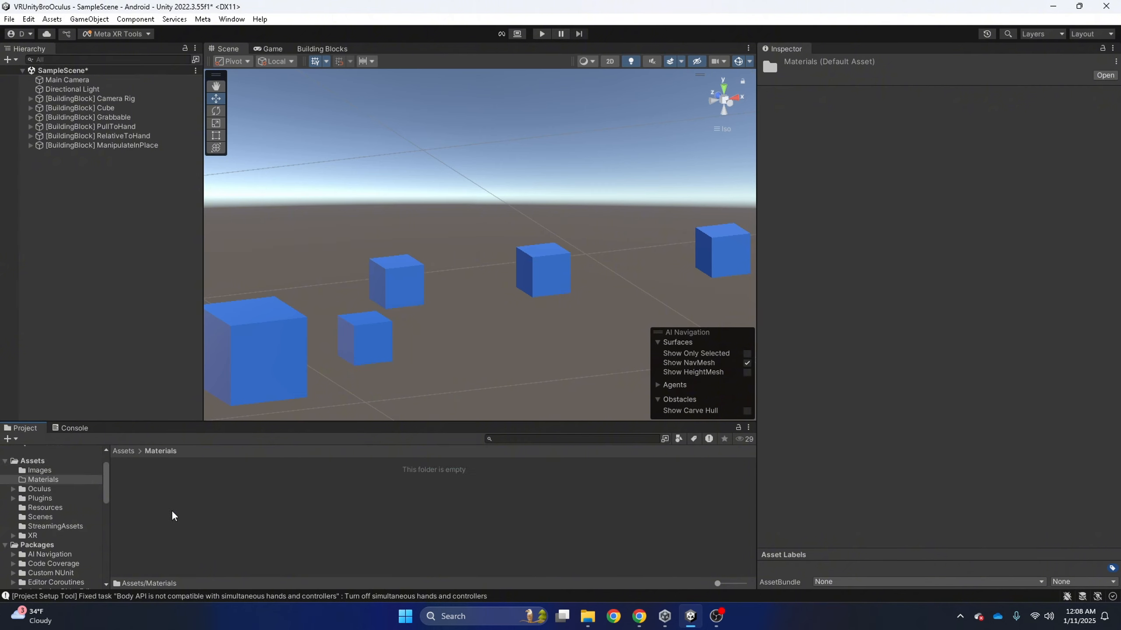
{"action": "right_click", "coordinate": [157, 499]}
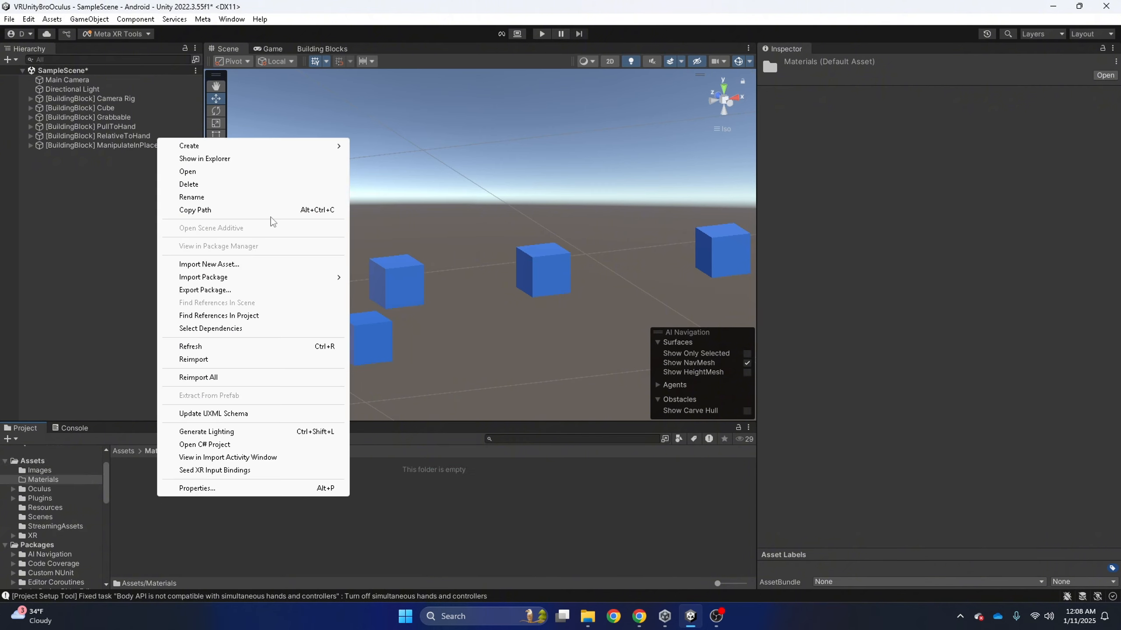
{"action": "mouse_move", "coordinate": [259, 147]}
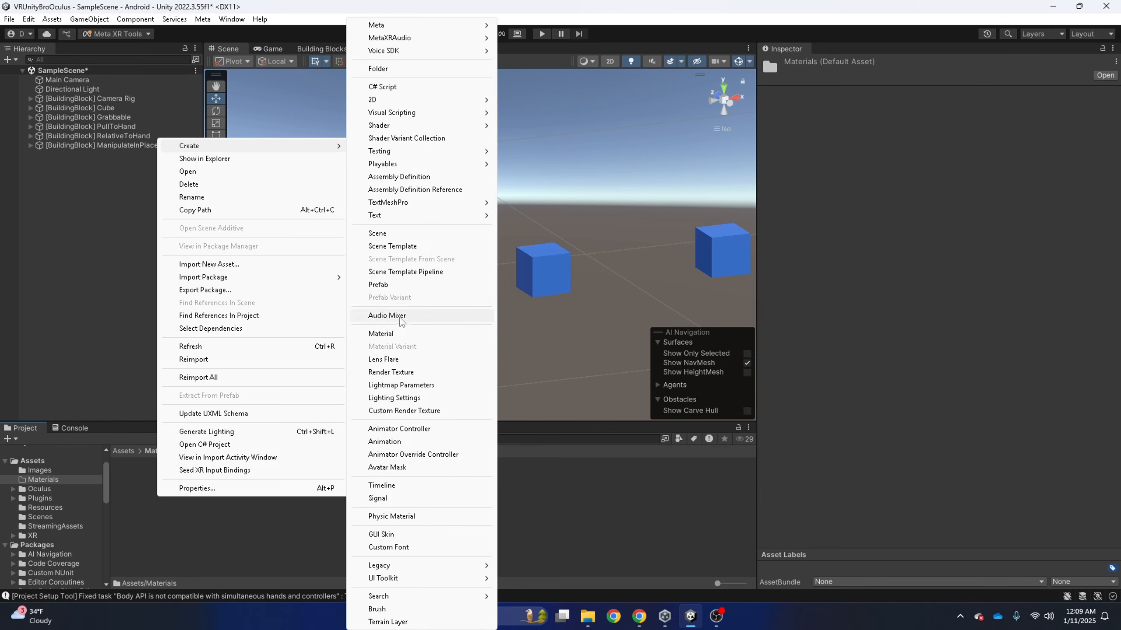
{"action": "left_click", "coordinate": [383, 334]}
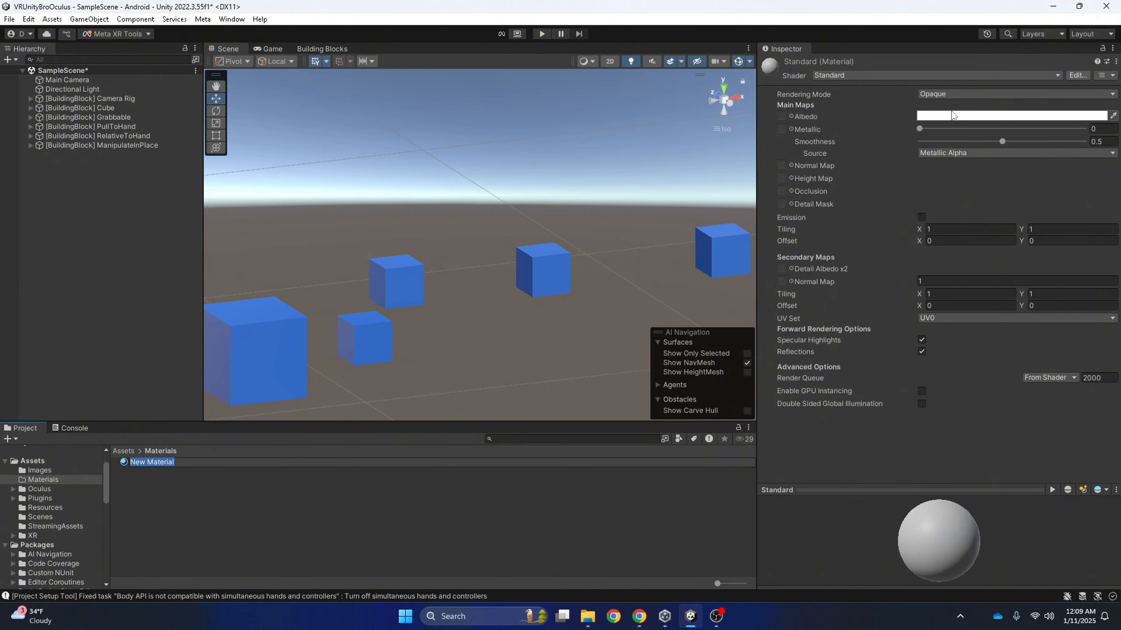
- Set the new material's albedo colour to bright magenta, about hexadecimal EE08F5
{"action": "left_click", "coordinate": [1048, 116]}
{"action": "left_click", "coordinate": [1048, 115]}
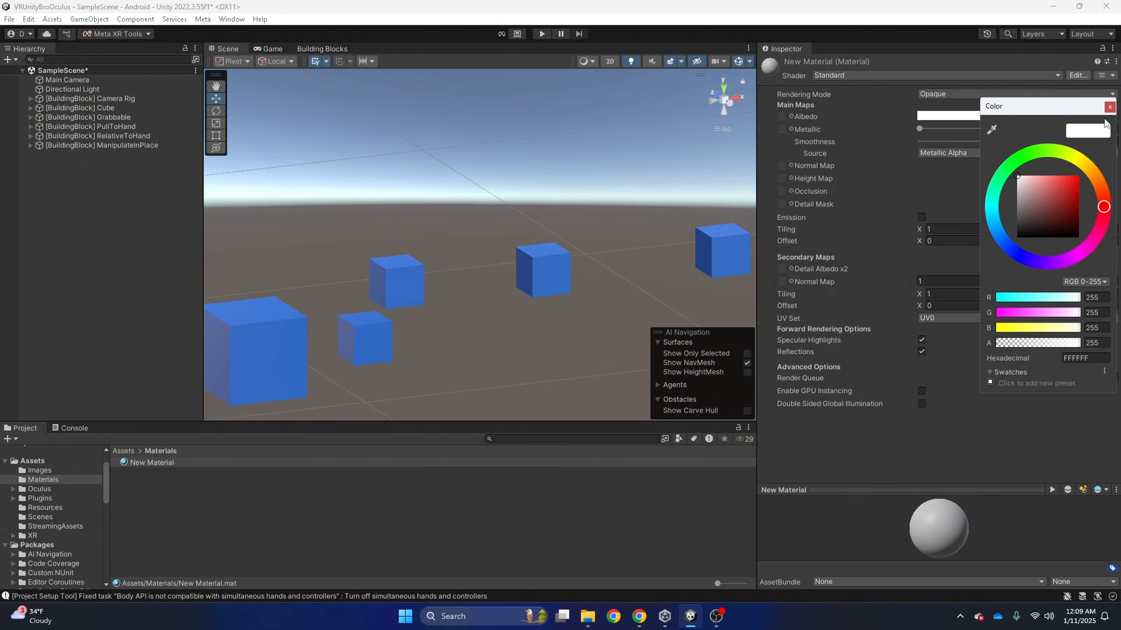
{"action": "left_click", "coordinate": [1028, 155]}
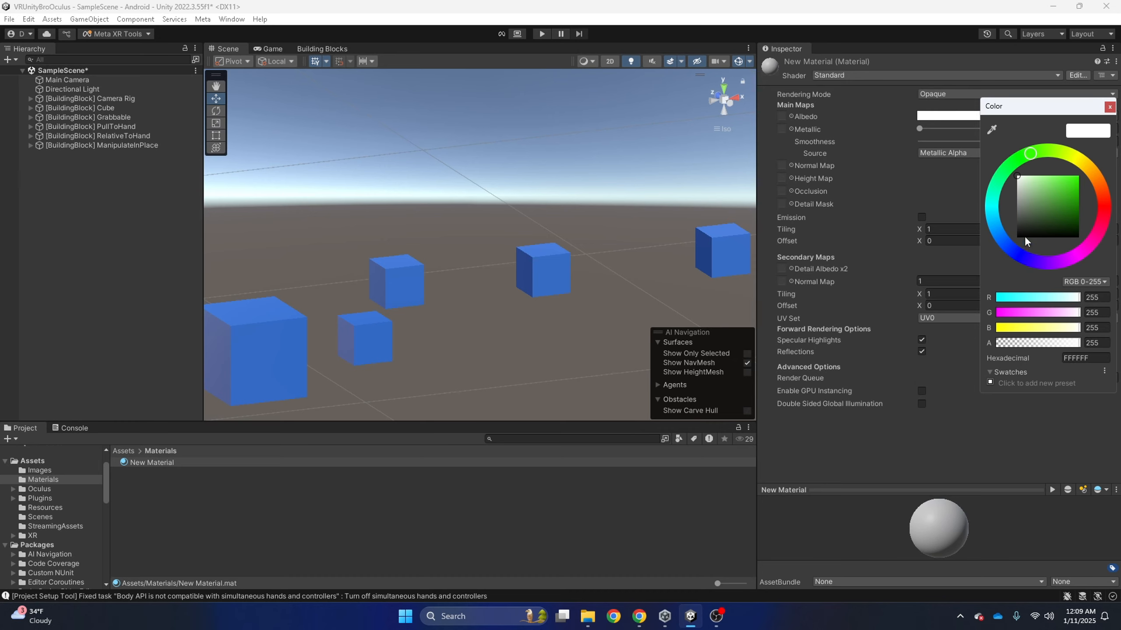
{"action": "mouse_move", "coordinate": [1080, 260]}
{"action": "left_mouse_down"}
{"action": "mouse_move", "coordinate": [1066, 262]}
{"action": "mouse_move", "coordinate": [1075, 257]}
{"action": "left_mouse_up"}
{"action": "left_click", "coordinate": [1070, 181]}
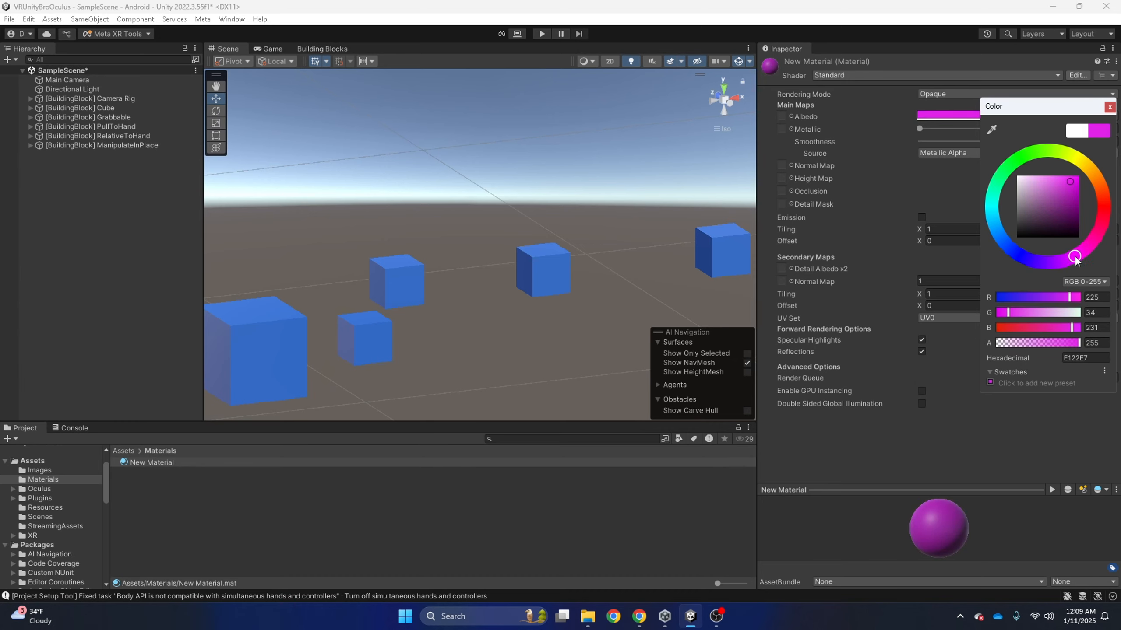
{"action": "left_click", "coordinate": [1074, 184]}
{"action": "left_click_drag", "start_coordinate": [1074, 187], "coordinate": [1076, 178]}
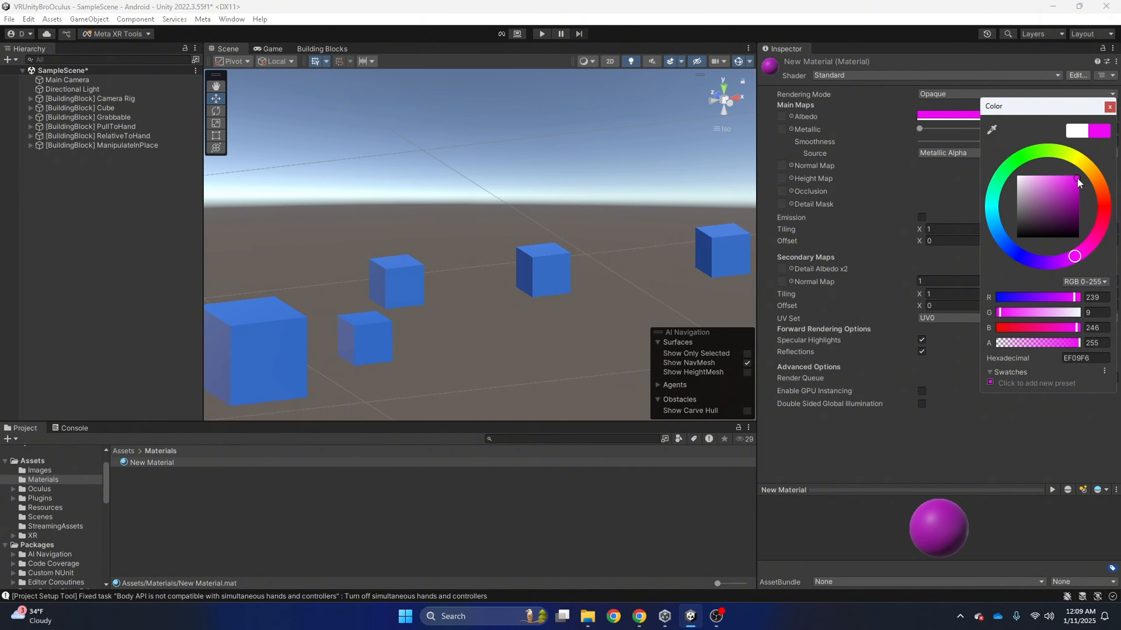
{"action": "left_click", "coordinate": [634, 500]}
- Rename the new material as Purple and assign it to the [BuildingBlock] Grabbable cube
{"action": "left_click", "coordinate": [144, 463]}
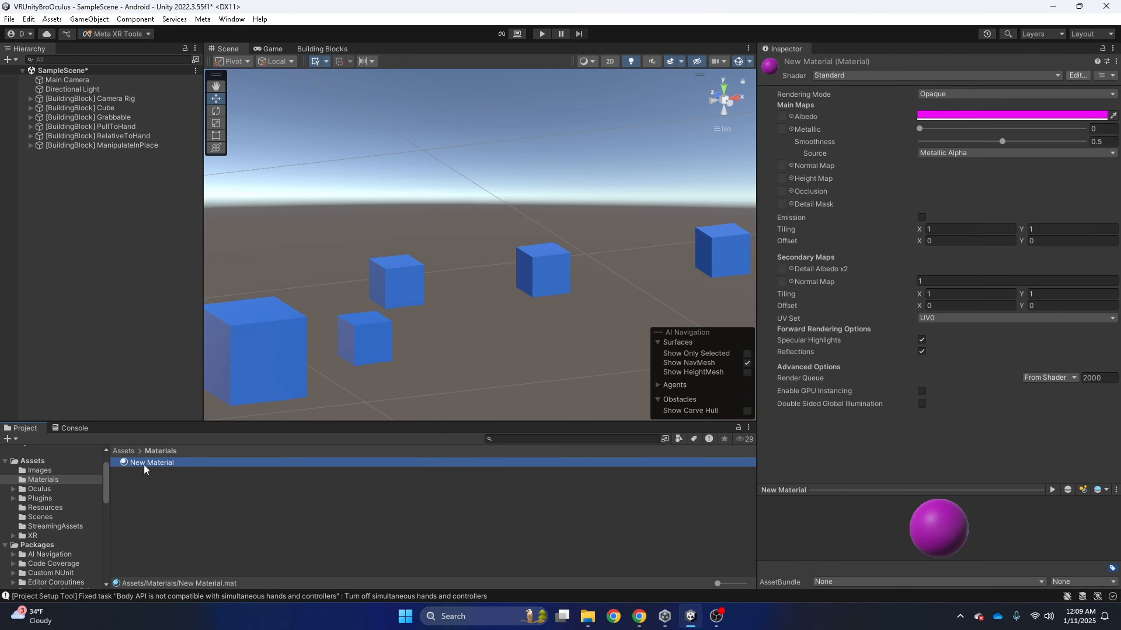
{"action": "left_click", "coordinate": [157, 464]}
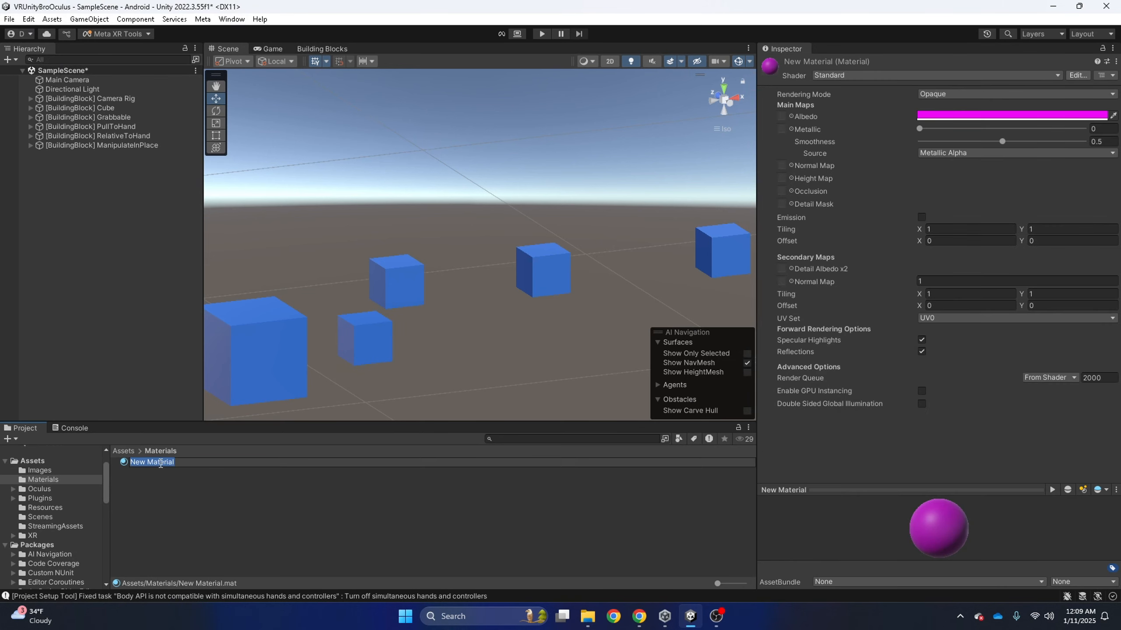
{"action": "type", "text": "Purple"}
{"action": "key", "text": "Return"}
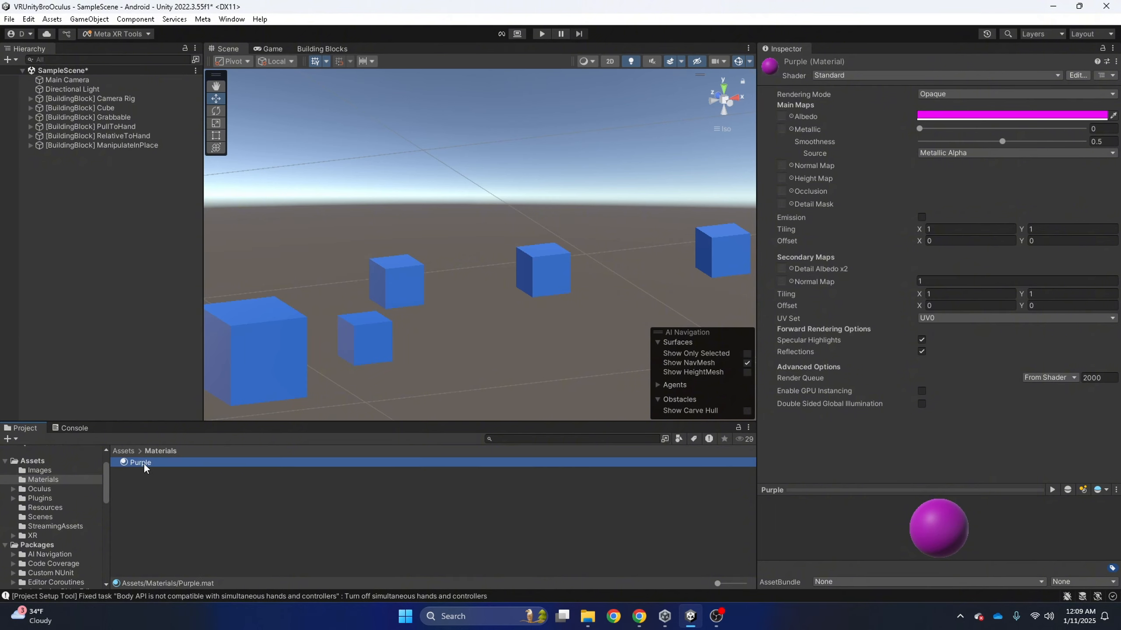
{"action": "left_click_drag", "start_coordinate": [144, 463], "coordinate": [112, 117]}
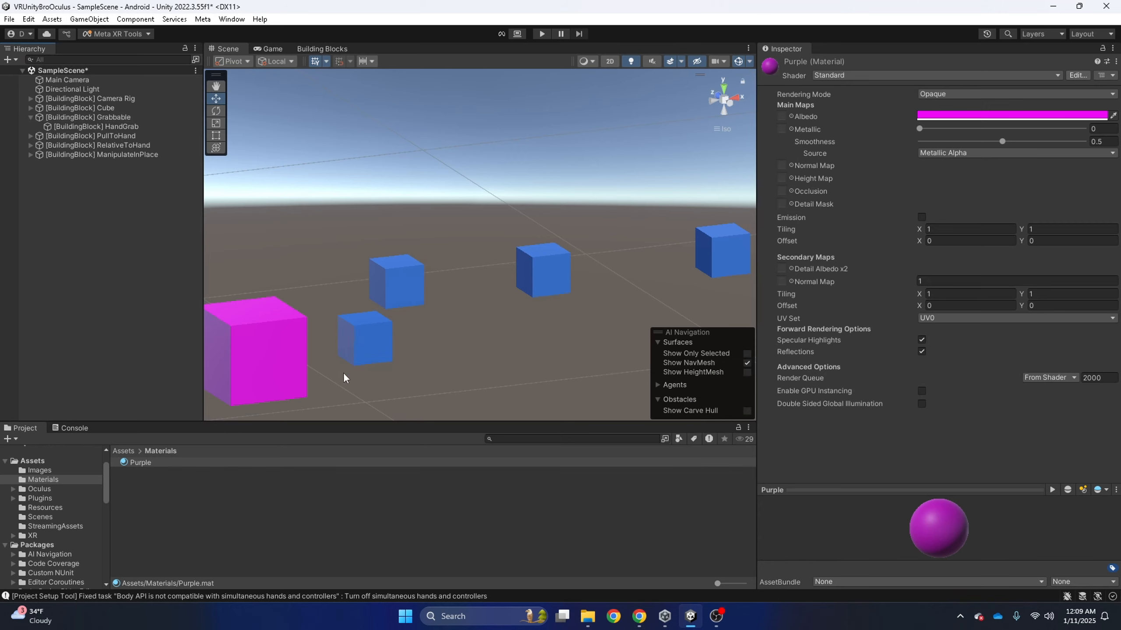
- Duplicate the Purple material and rename the copy as Green
{"action": "left_click_drag", "start_coordinate": [343, 373], "coordinate": [428, 325], "text": "alt"}
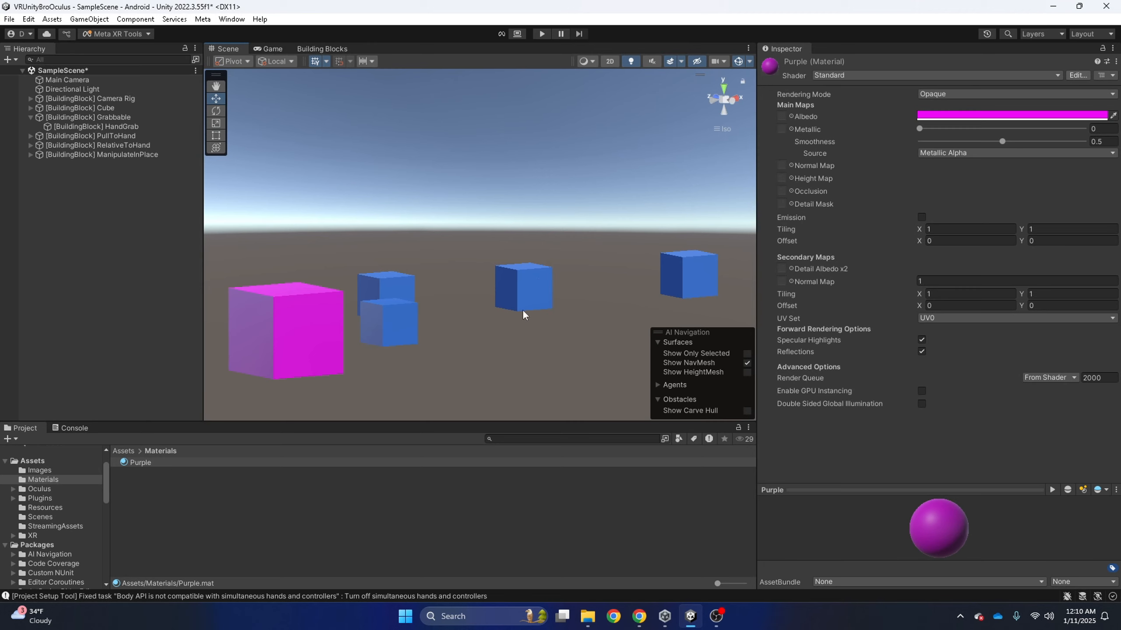
{"action": "left_click", "coordinate": [136, 463]}
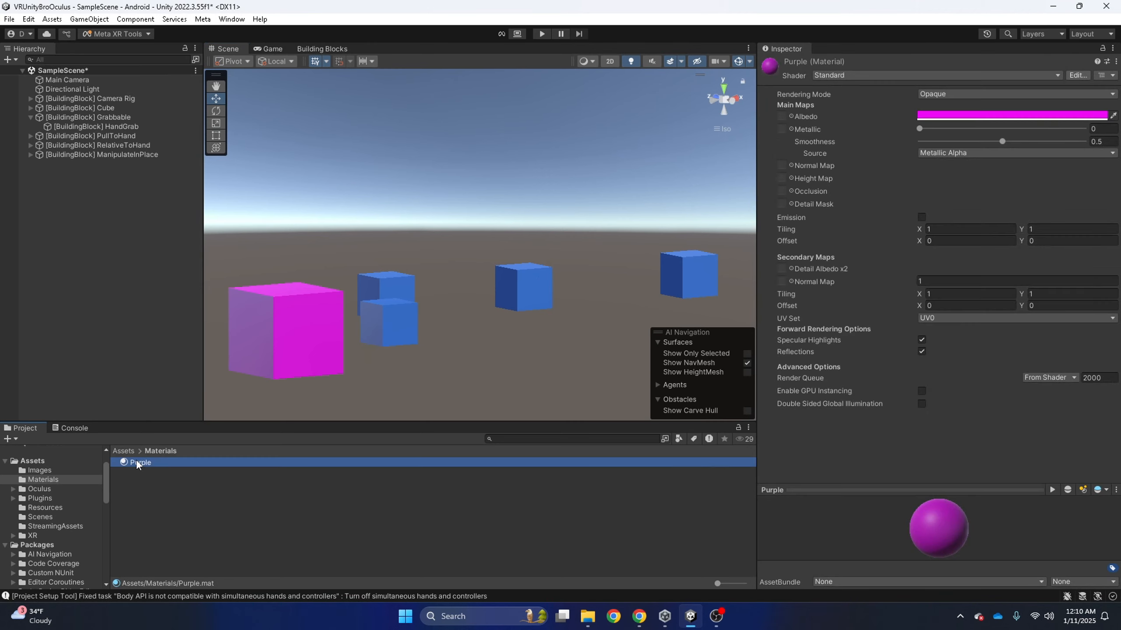
{"action": "key", "text": "ctrl+d"}
{"action": "left_click", "coordinate": [149, 470]}
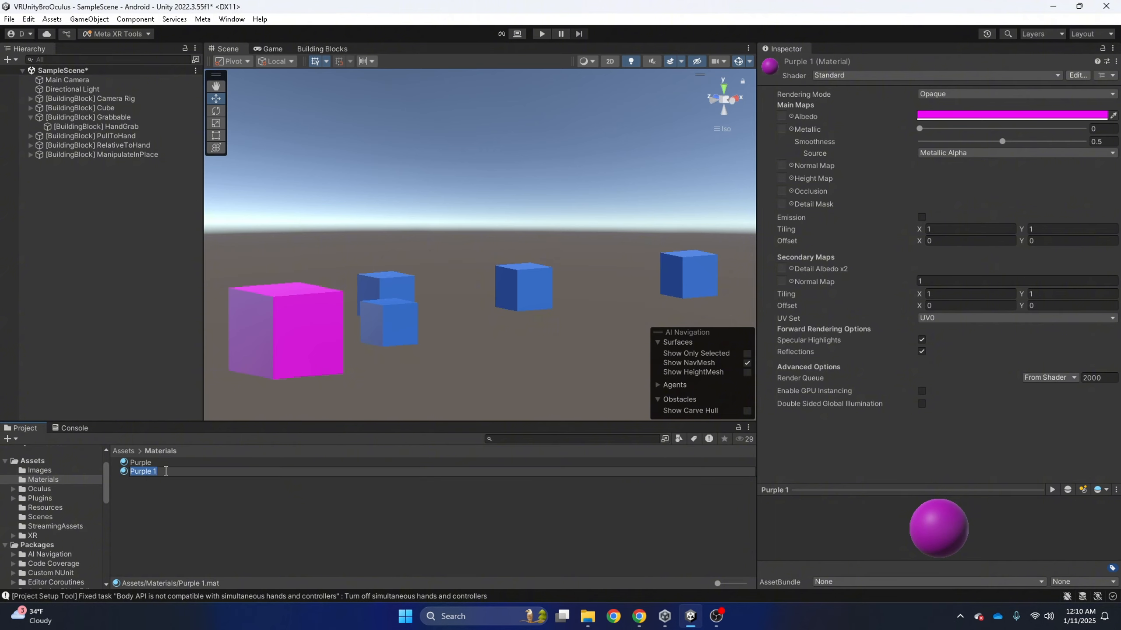
{"action": "type", "text": "F"}
{"action": "type", "text": "re"}
{"action": "key", "text": "BackSpace"}
{"action": "key", "text": "BackSpace"}
{"action": "key", "text": "BackSpace"}
{"action": "type", "text": "Gree"}
{"action": "key", "text": "Return"}
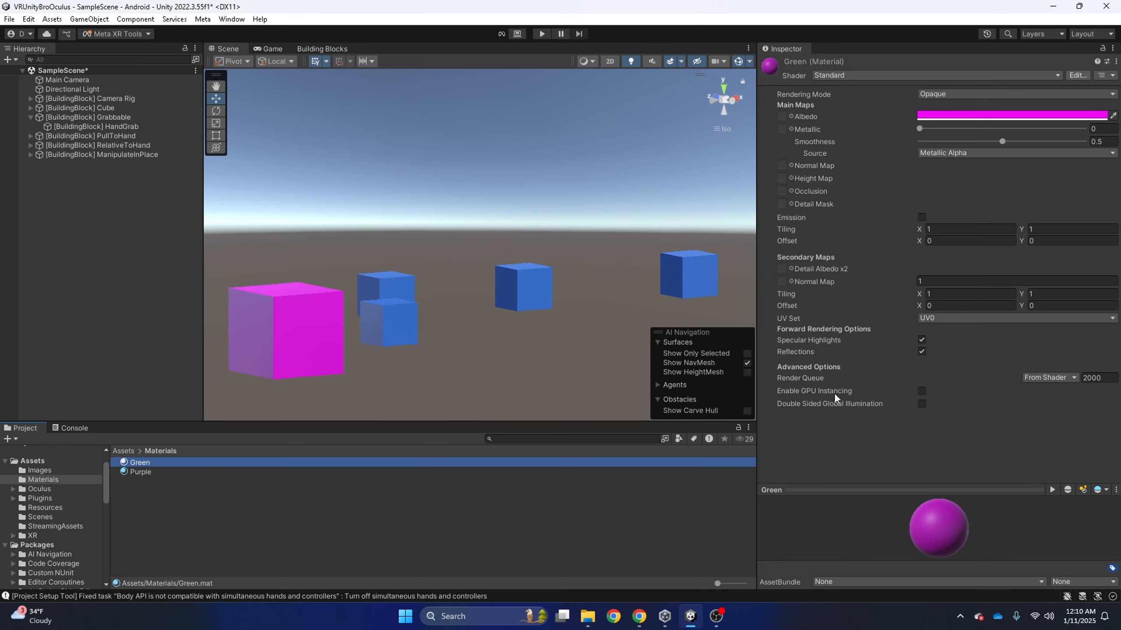
- Set the Green material's albedo to bright green and apply it to the small cube nearest the magenta Grabbable cube
{"action": "left_click", "coordinate": [1072, 115]}
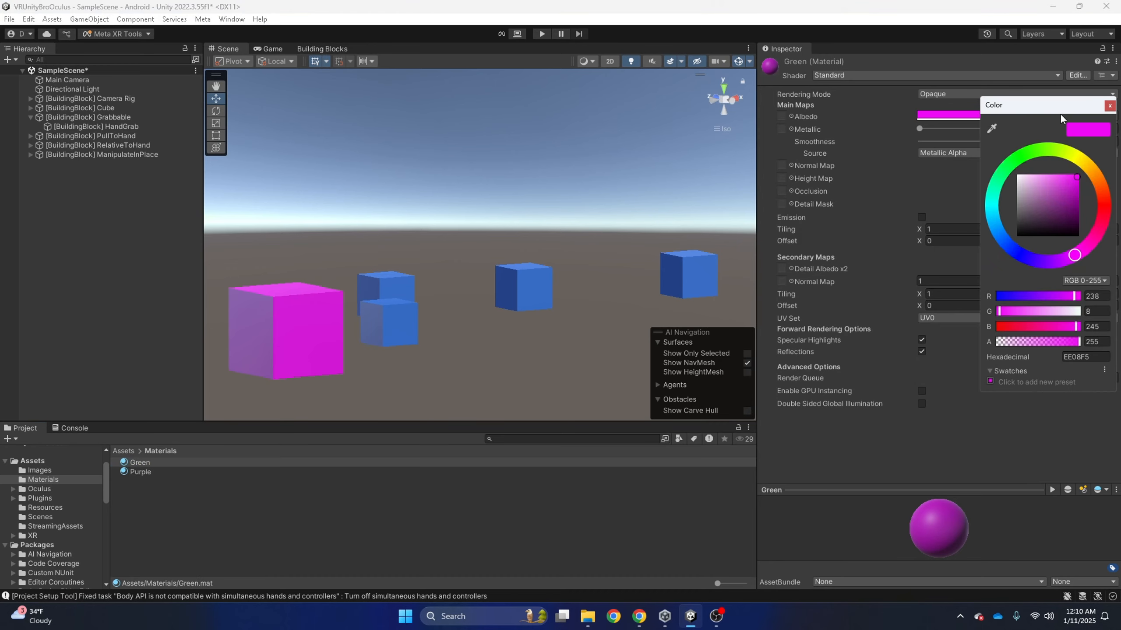
{"action": "left_click", "coordinate": [1038, 152]}
{"action": "left_click_drag", "start_coordinate": [1070, 182], "coordinate": [1072, 181]}
{"action": "left_click", "coordinate": [290, 497]}
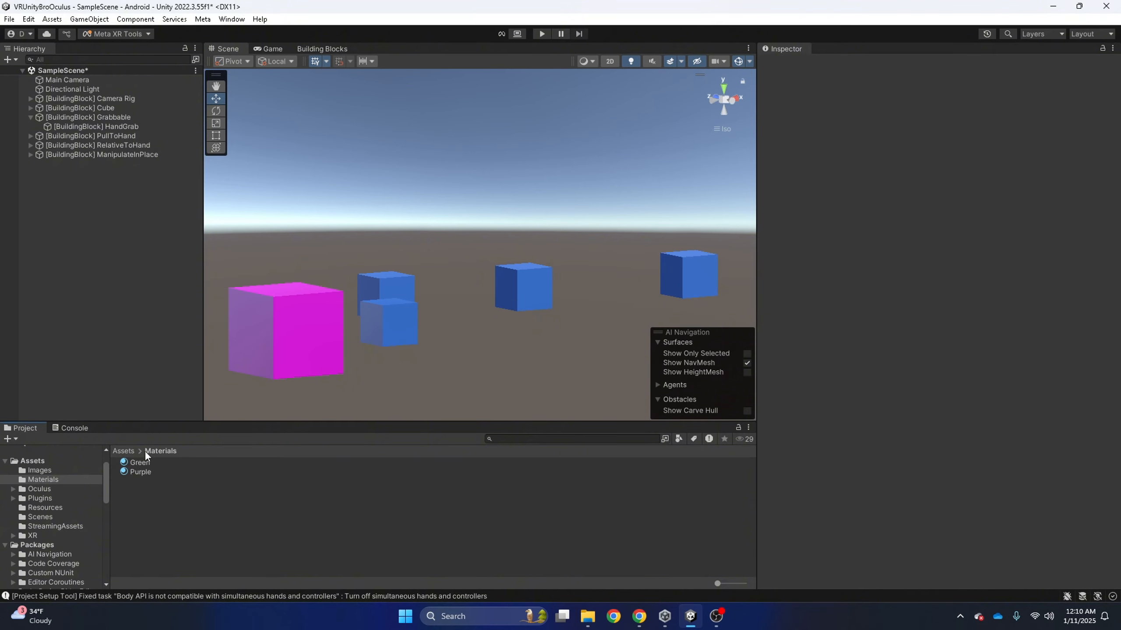
{"action": "left_click_drag", "start_coordinate": [140, 464], "coordinate": [394, 318]}
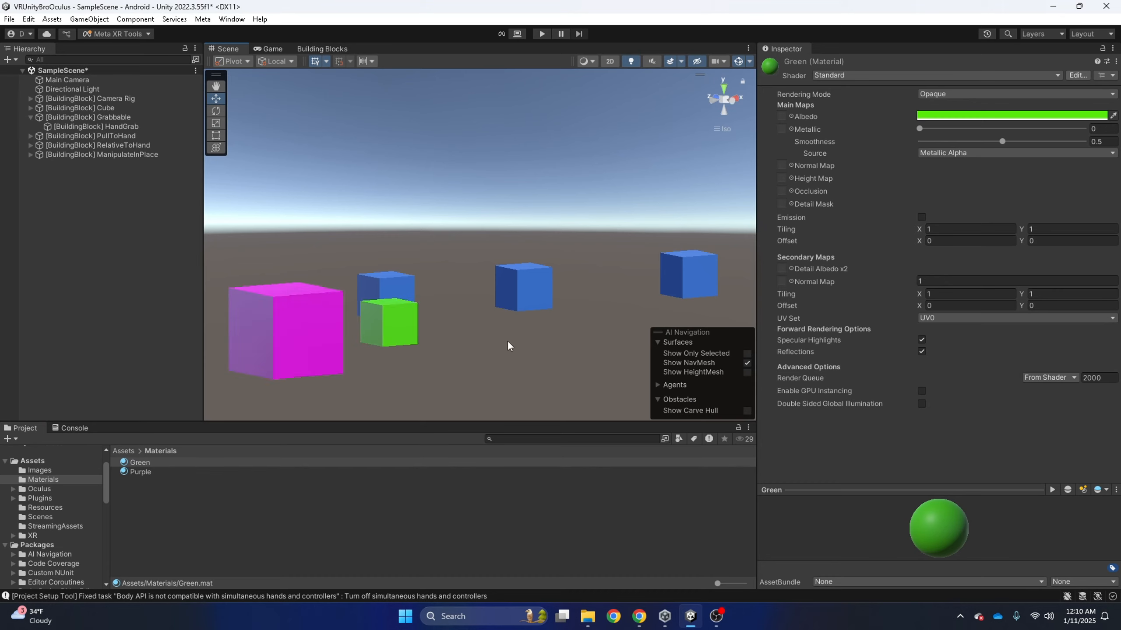
- Duplicate the Purple material again and rename the copy as Yellow
{"action": "left_click_drag", "start_coordinate": [507, 340], "coordinate": [532, 353], "text": "alt"}
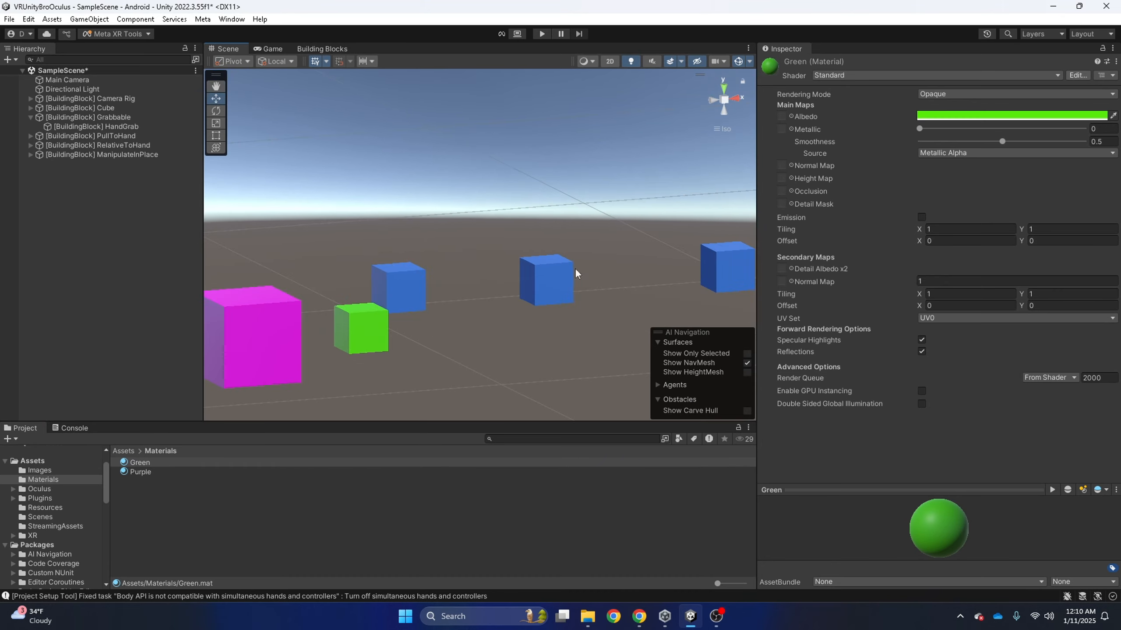
{"action": "left_click", "coordinate": [136, 497]}
{"action": "right_click", "coordinate": [133, 495]}
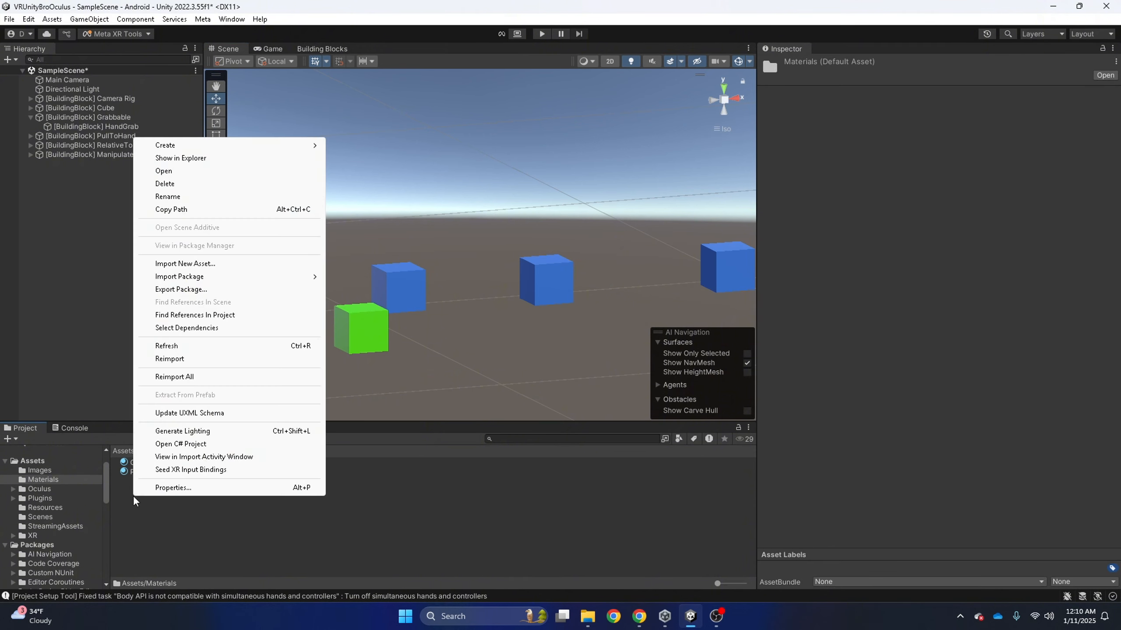
{"action": "left_click", "coordinate": [335, 506]}
{"action": "left_click", "coordinate": [143, 471]}
{"action": "key", "text": "ctrl+d"}
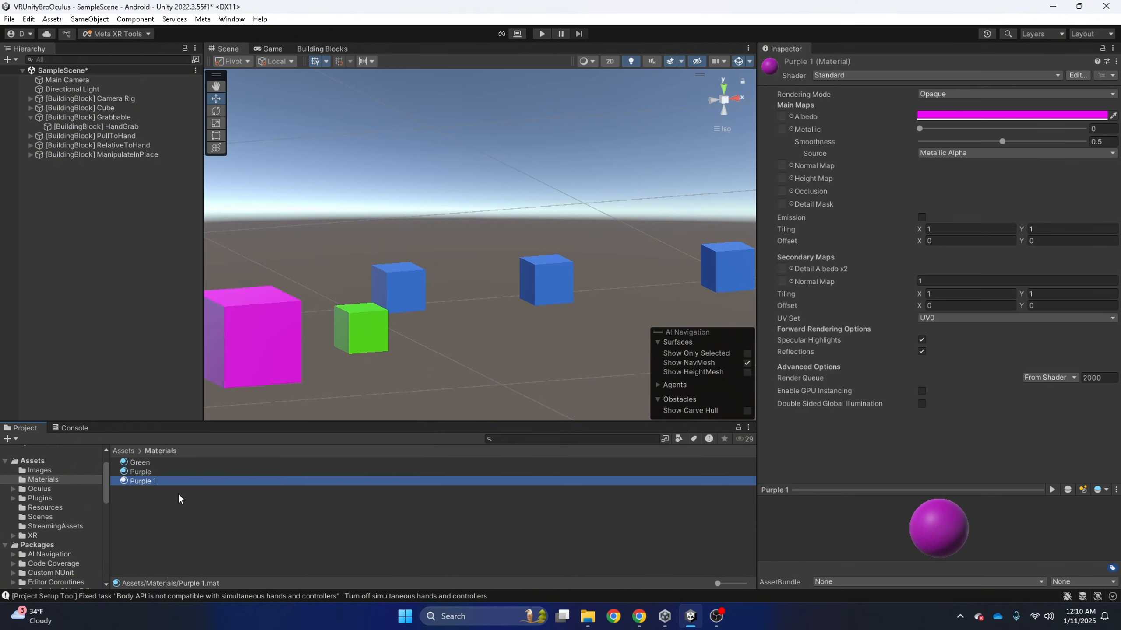
{"action": "left_click", "coordinate": [151, 481]}
{"action": "type", "text": "Yellow"}
{"action": "key", "text": "Return"}
- Set the Yellow material's albedo to bright yellow, F2F508, and apply it to the blue cube just behind the green one
{"action": "left_click", "coordinate": [1017, 116]}
{"action": "left_click", "coordinate": [1075, 158]}
{"action": "left_click", "coordinate": [207, 510]}
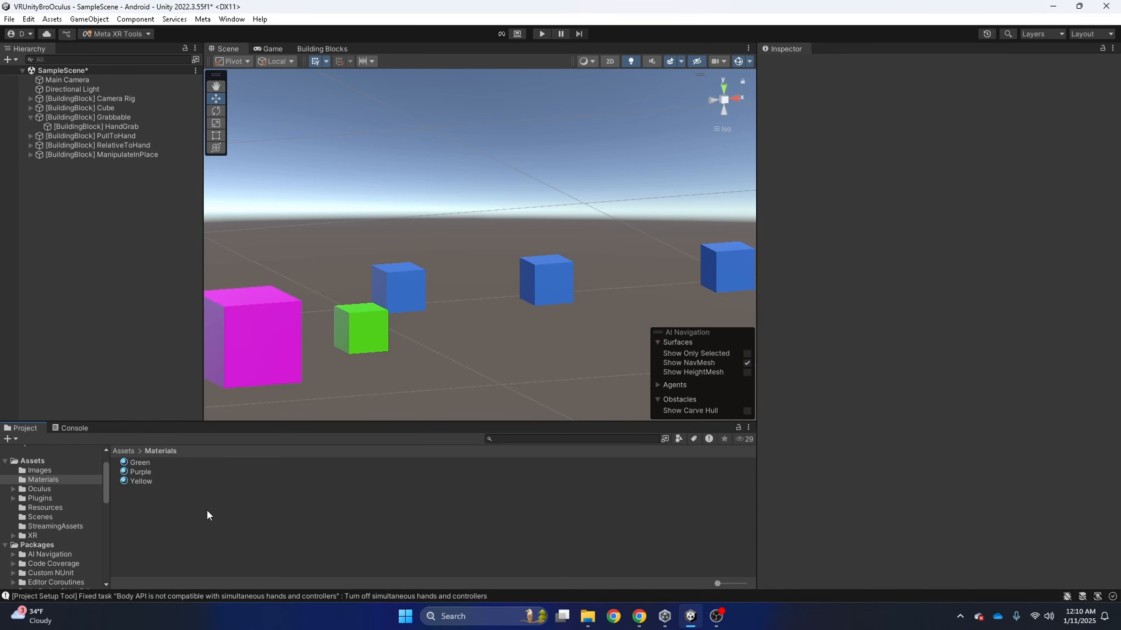
{"action": "left_click", "coordinate": [144, 481]}
- Duplicate the Yellow material and rename the magenta Purple material as Pink
{"action": "key", "text": "ctrl+d"}
{"action": "left_click", "coordinate": [144, 491]}
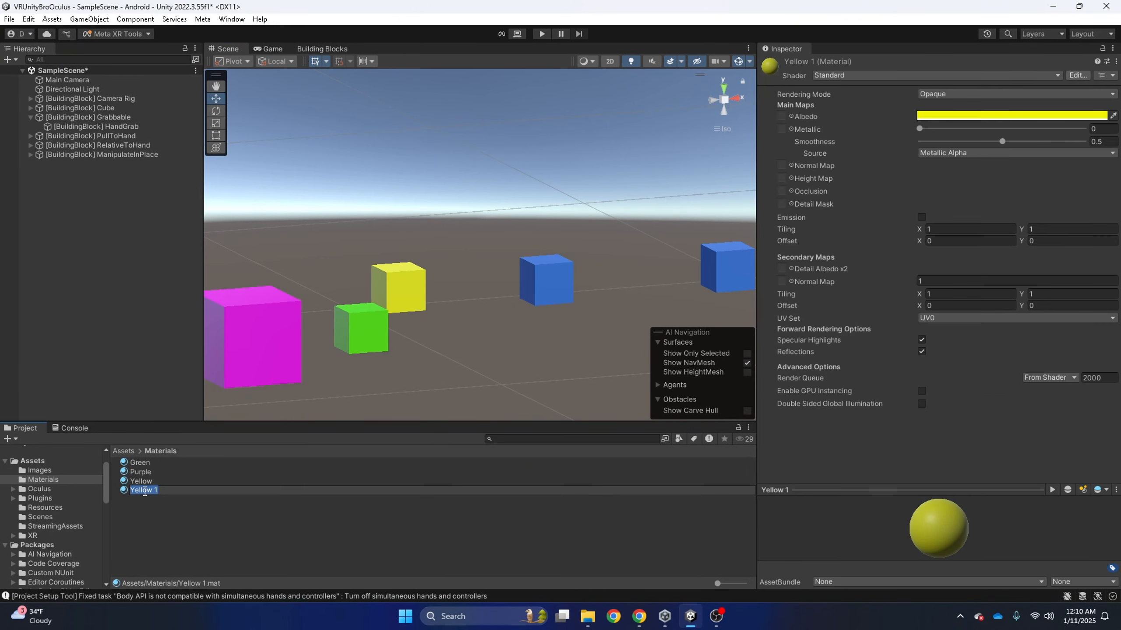
{"action": "key", "text": "Return"}
{"action": "left_click", "coordinate": [146, 472]}
{"action": "left_click", "coordinate": [155, 471]}
{"action": "type", "text": "Pi"}
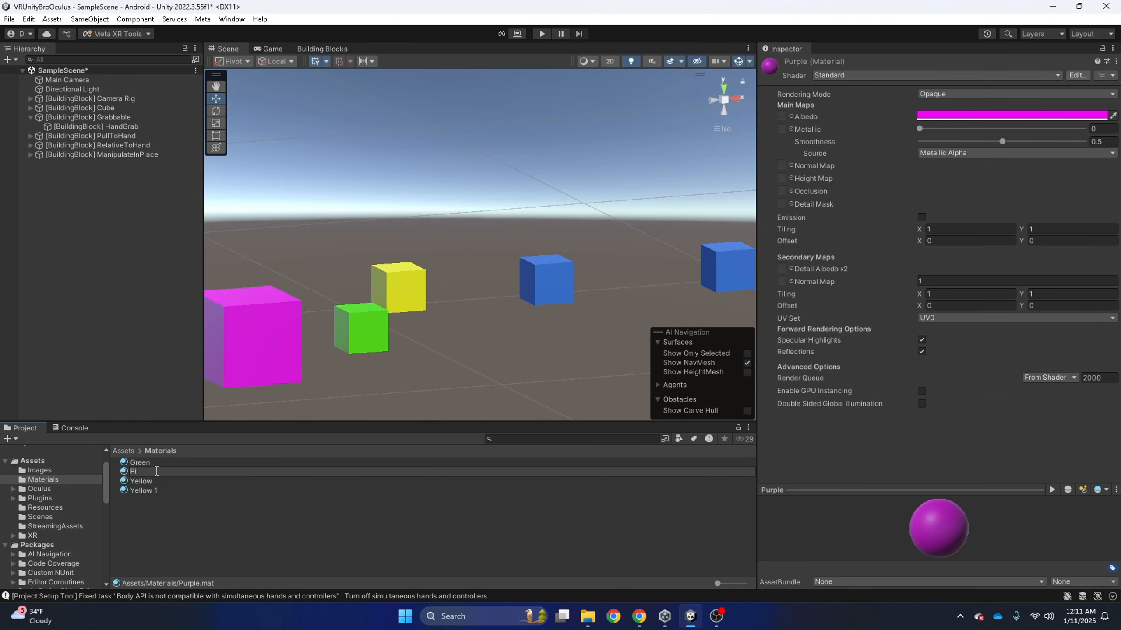
{"action": "type", "text": "nk"}
{"action": "key", "text": "Return"}
- Rename the duplicated Yellow material as Purple
{"action": "left_click", "coordinate": [144, 492]}
{"action": "left_click", "coordinate": [144, 492]}
{"action": "type", "text": "Purple"}
{"action": "key", "text": "Return"}
- Set the new Purple material's albedo to violet and apply it to the middle cube of the distance-grab row
{"action": "left_click", "coordinate": [1061, 116]}
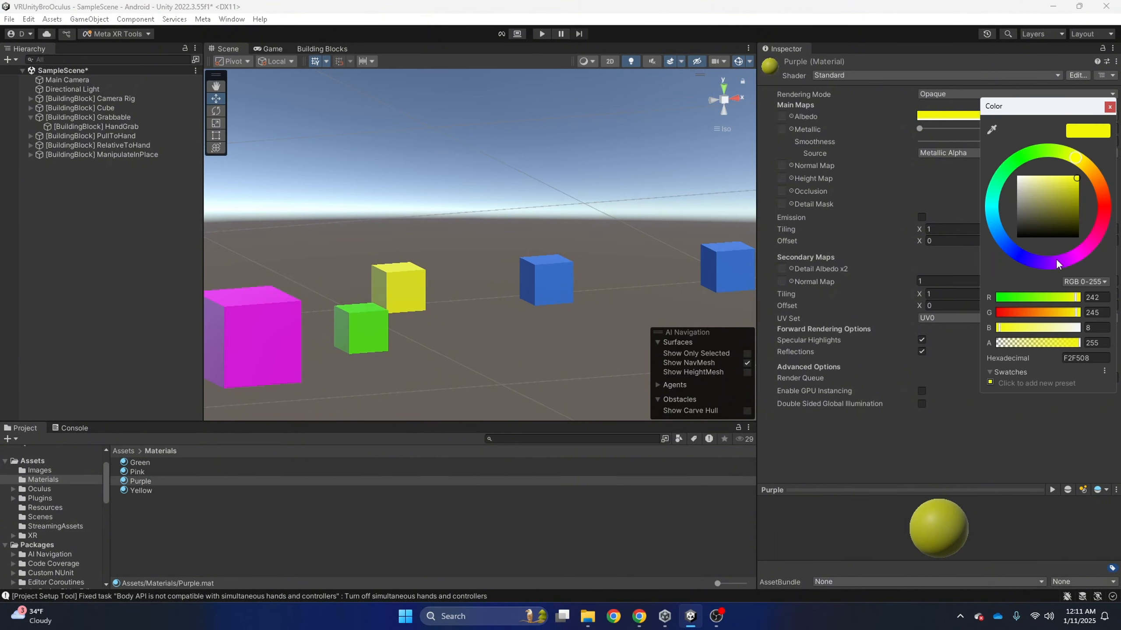
{"action": "left_click", "coordinate": [1057, 260]}
{"action": "left_click", "coordinate": [207, 510]}
{"action": "left_click_drag", "start_coordinate": [147, 482], "coordinate": [547, 281]}
- Duplicate the Yellow material and rename the copy as Red
{"action": "left_click", "coordinate": [144, 491]}
{"action": "key", "text": "ctrl+d"}
{"action": "left_click", "coordinate": [142, 503]}
{"action": "type", "text": "Red"}
{"action": "key", "text": "Return"}
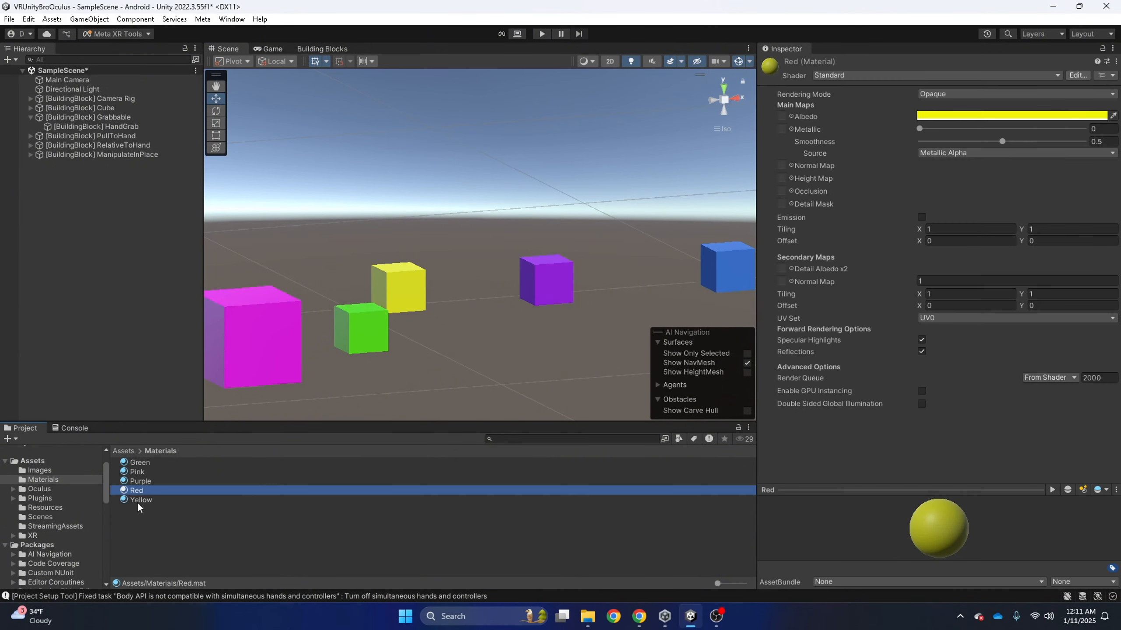
- Set the Red material's albedo to red and apply it to the last remaining blue cube in the row
{"action": "left_click", "coordinate": [1044, 115]}
{"action": "left_click", "coordinate": [1108, 219]}
{"action": "left_click", "coordinate": [208, 514]}
{"action": "left_click_drag", "start_coordinate": [145, 492], "coordinate": [728, 268]}
{"action": "right_click_drag", "start_coordinate": [452, 385], "coordinate": [593, 315]}
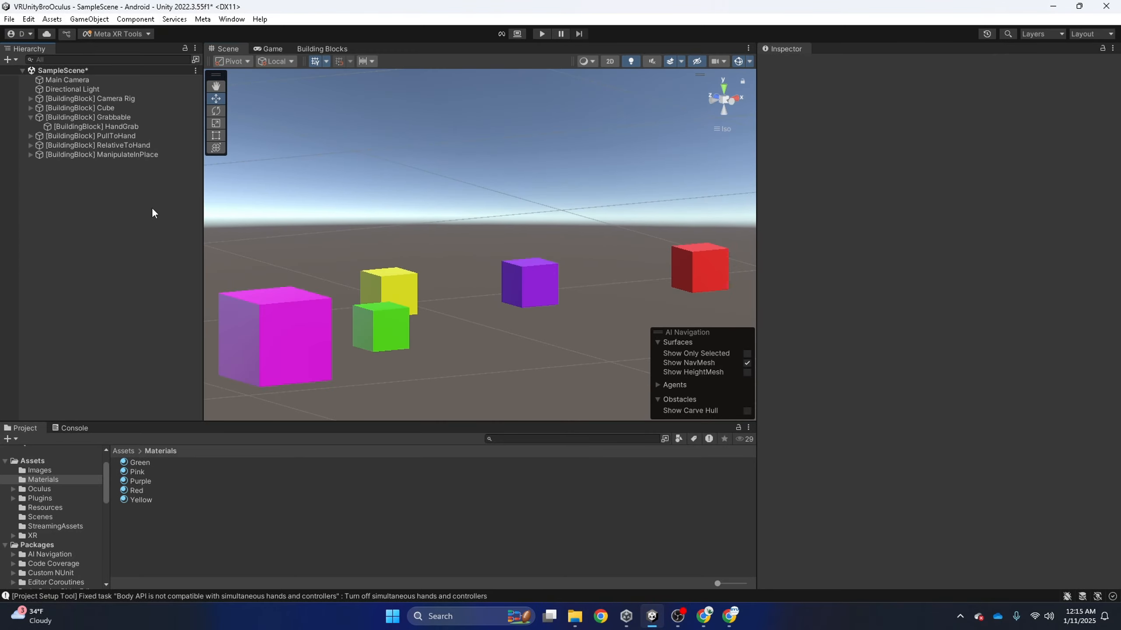
- Open Meta's Project Setup Tool and apply all recommended fixes for Android, including Use Low Overhead Mode
{"action": "left_click", "coordinate": [139, 34]}
{"action": "left_click", "coordinate": [134, 57]}
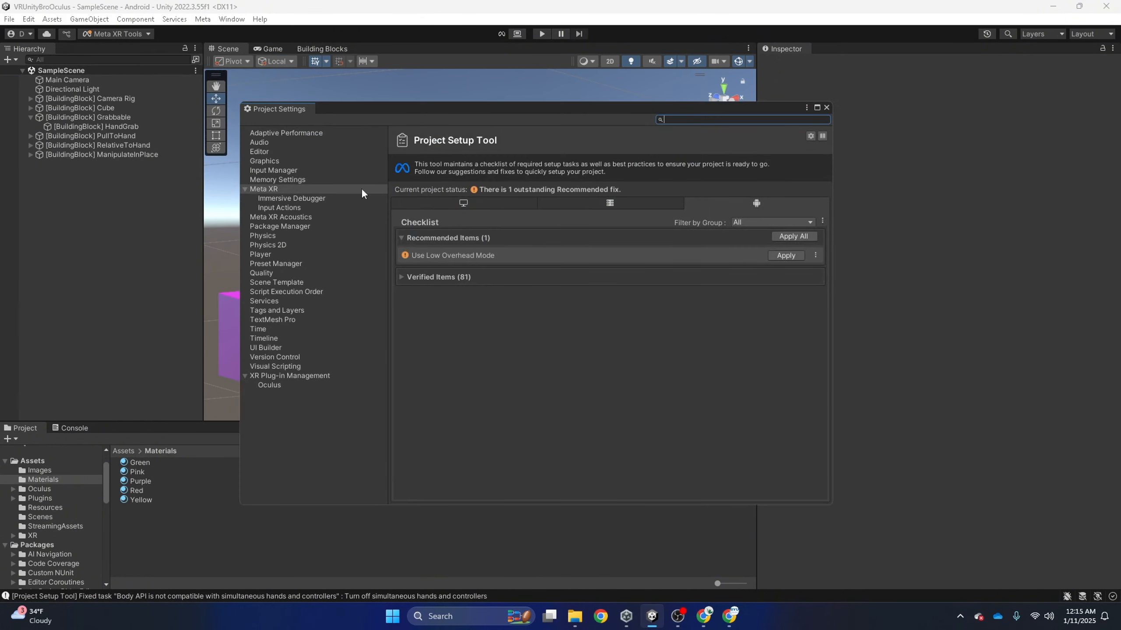
{"action": "left_click", "coordinate": [784, 237]}
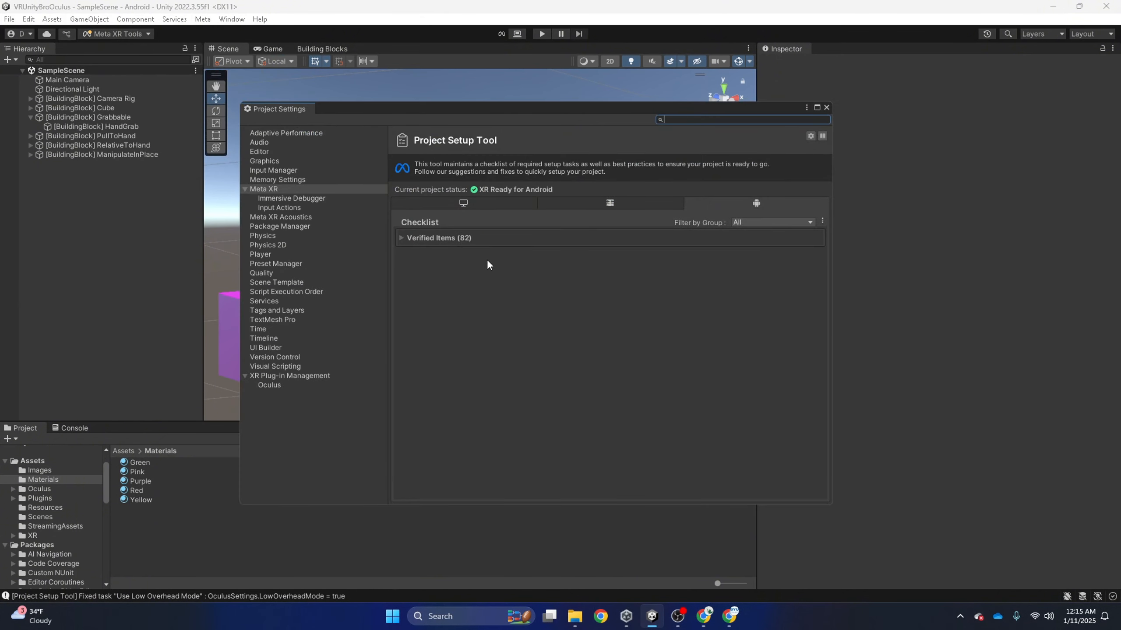
- Close the project settings and review the Android options in Build Settings without starting a build
{"action": "left_click", "coordinate": [826, 108]}
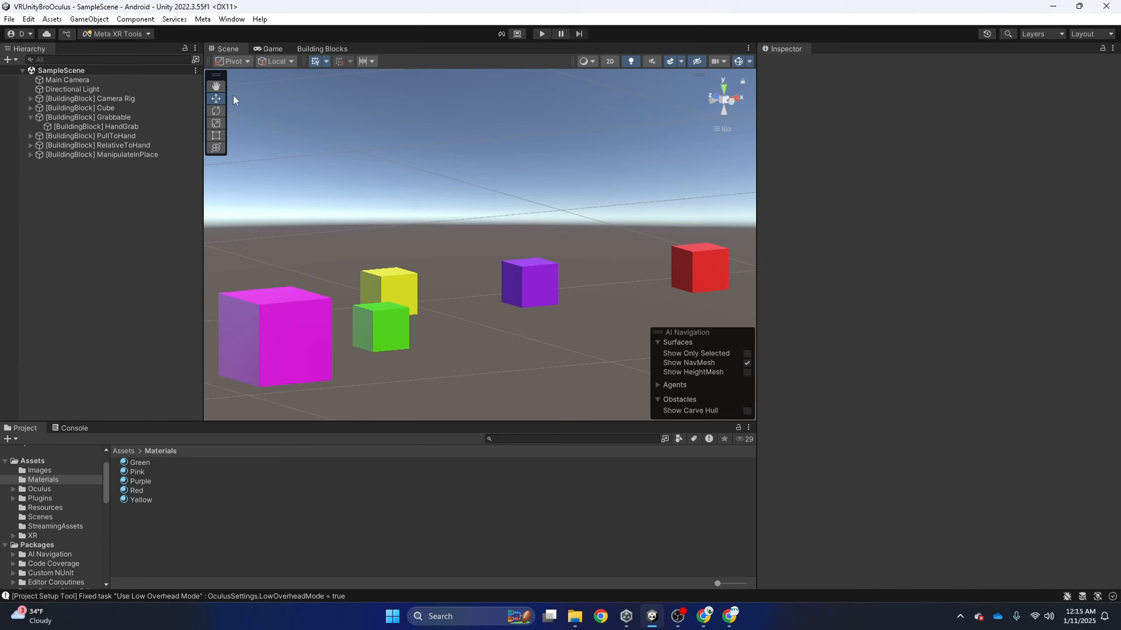
{"action": "left_click", "coordinate": [9, 19]}
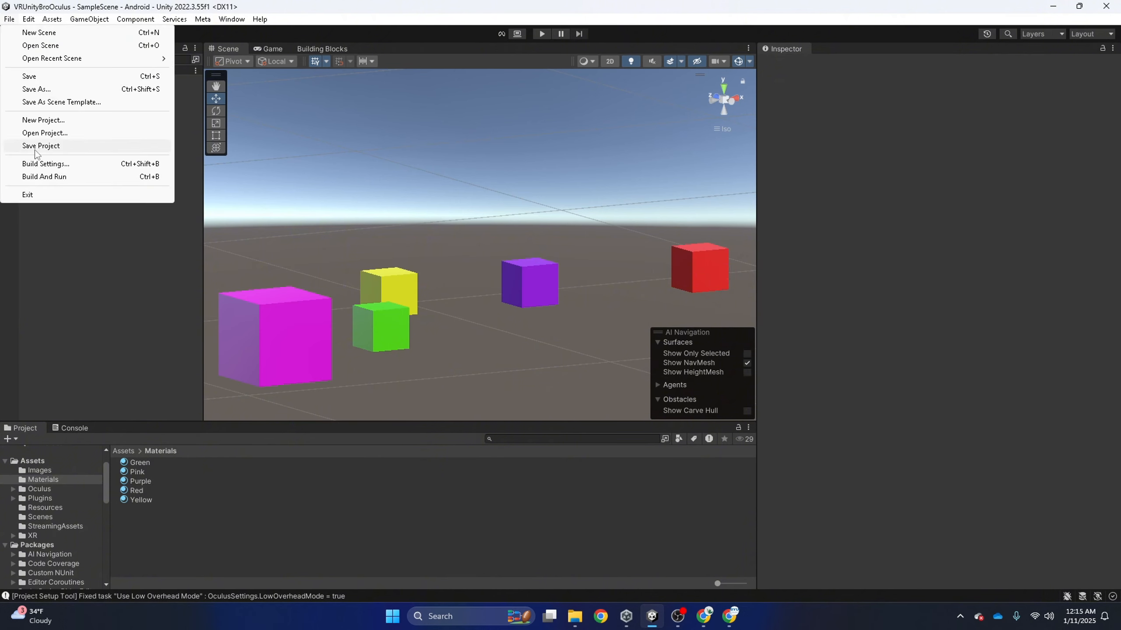
{"action": "left_click", "coordinate": [44, 165]}
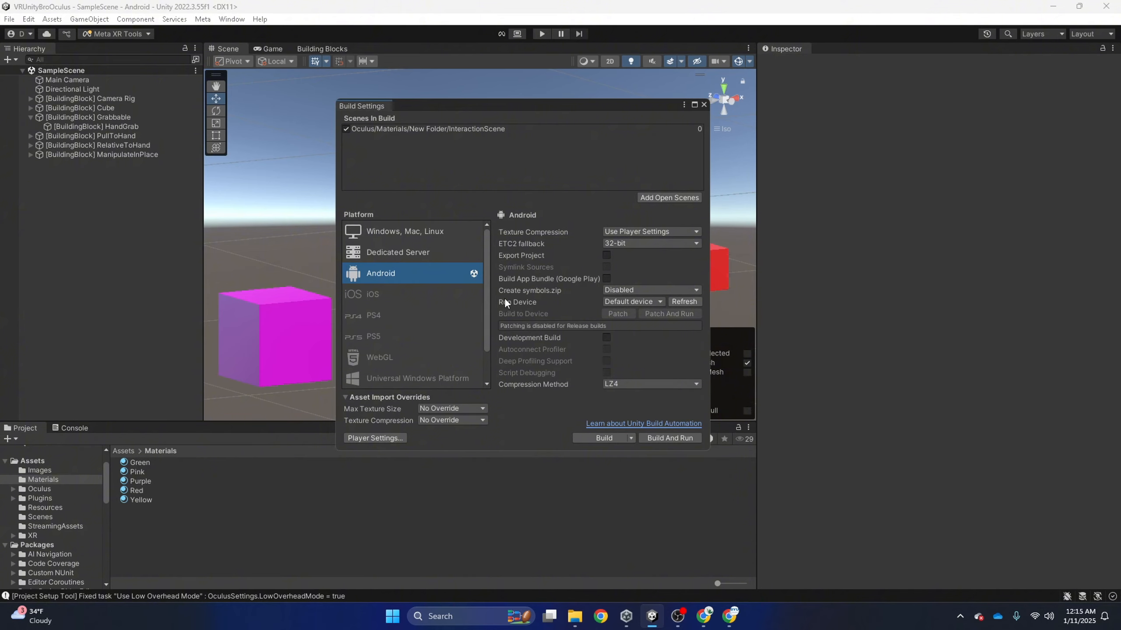
{"action": "left_click", "coordinate": [704, 104]}
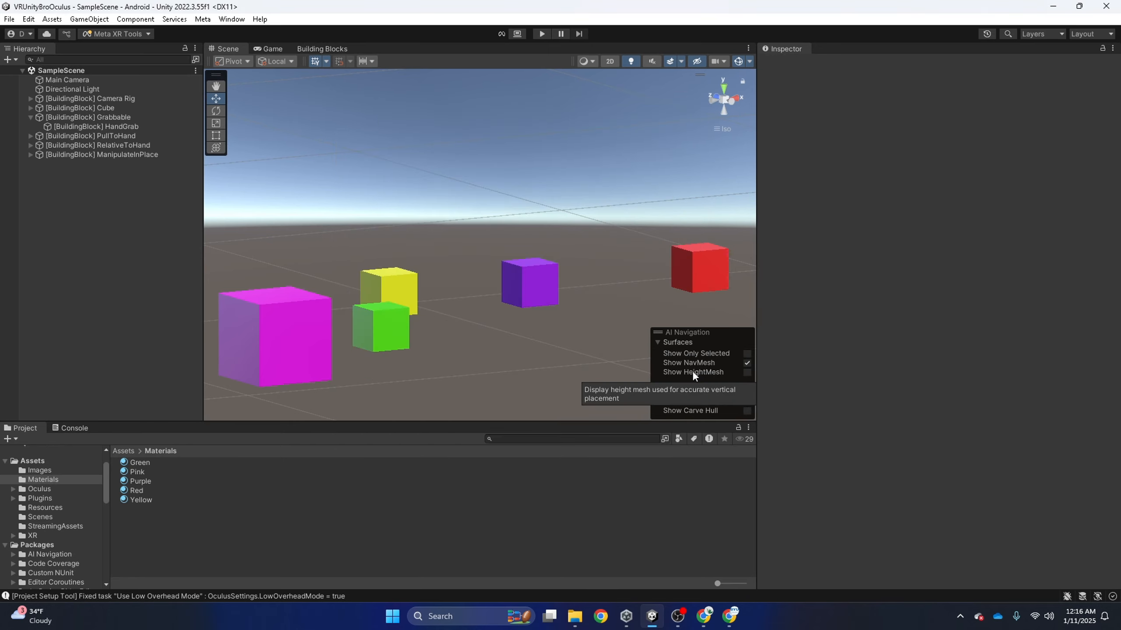
- Switch to the Meta Quest setup page in Chrome, download the Meta Quest Link app, launch its installer and minimize the browser
{"action": "left_click", "coordinate": [730, 616]}
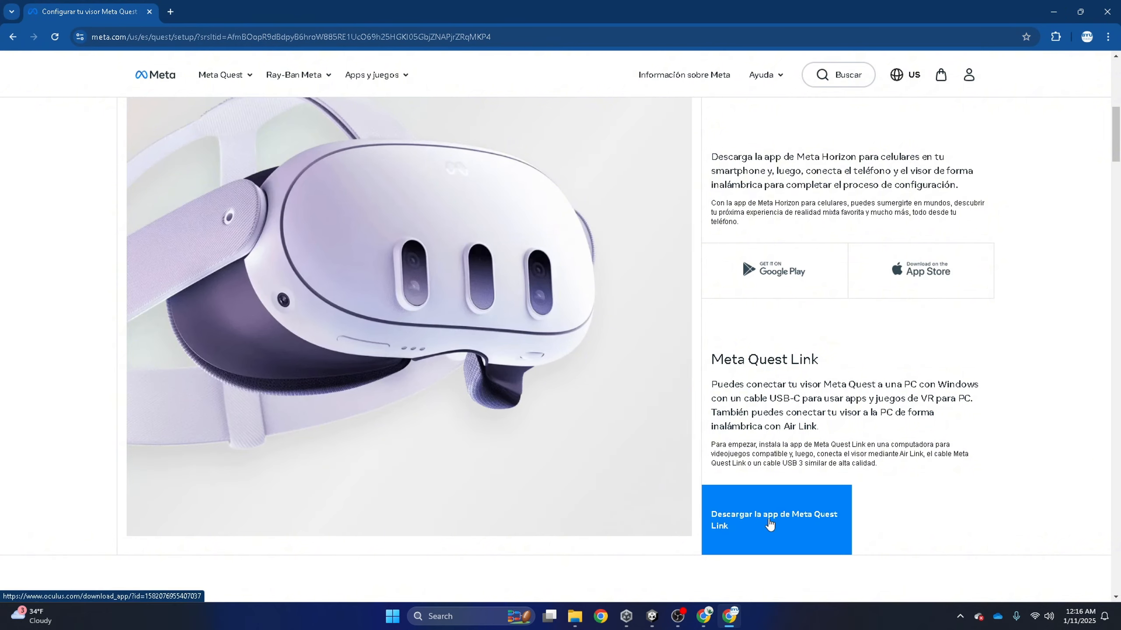
{"action": "left_click", "coordinate": [785, 524]}
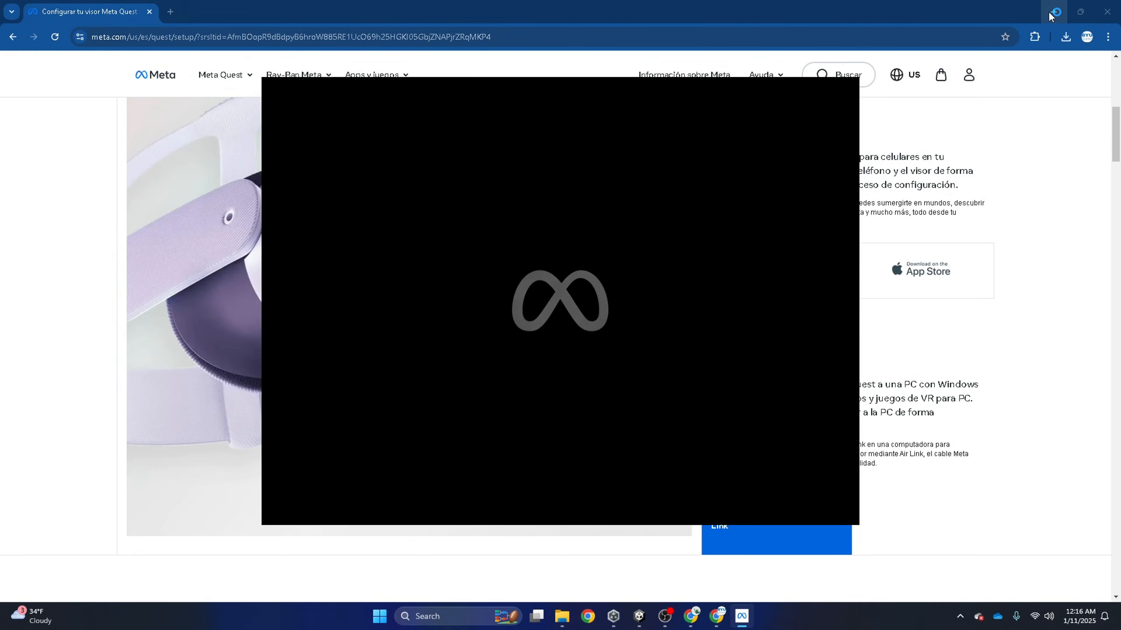
{"action": "left_click", "coordinate": [1050, 13]}
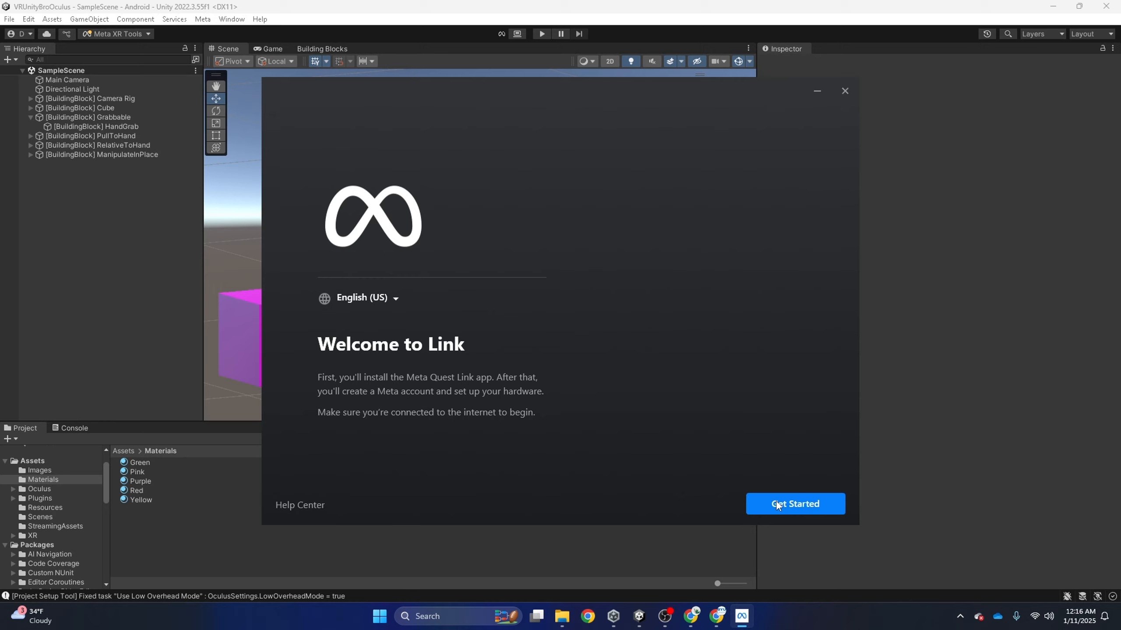
- Install the Meta Quest Link software in C:\Program Files\Oculus\ and finish the setup wizard
{"action": "left_click", "coordinate": [777, 504]}
{"action": "left_click", "coordinate": [789, 506]}
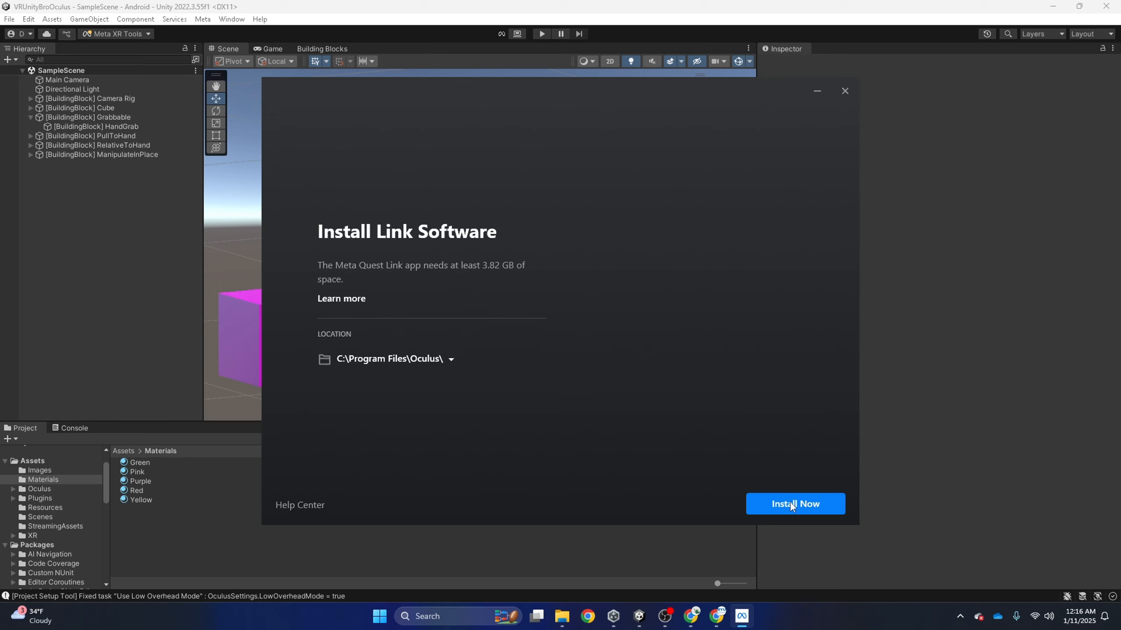
{"action": "left_click", "coordinate": [799, 504]}
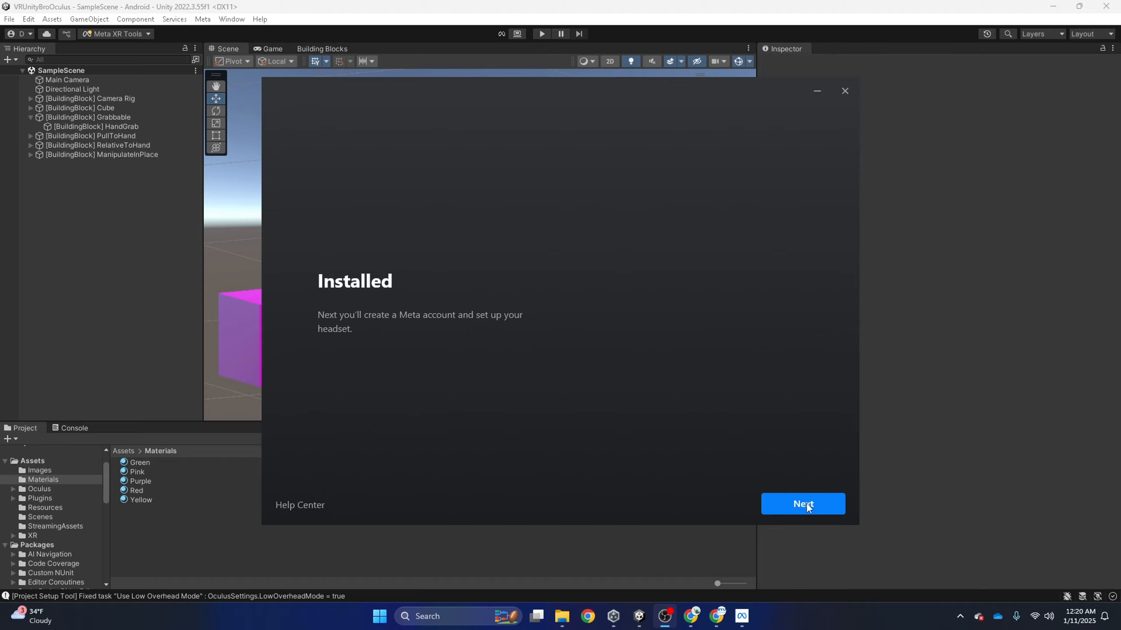
{"action": "left_click", "coordinate": [807, 503]}
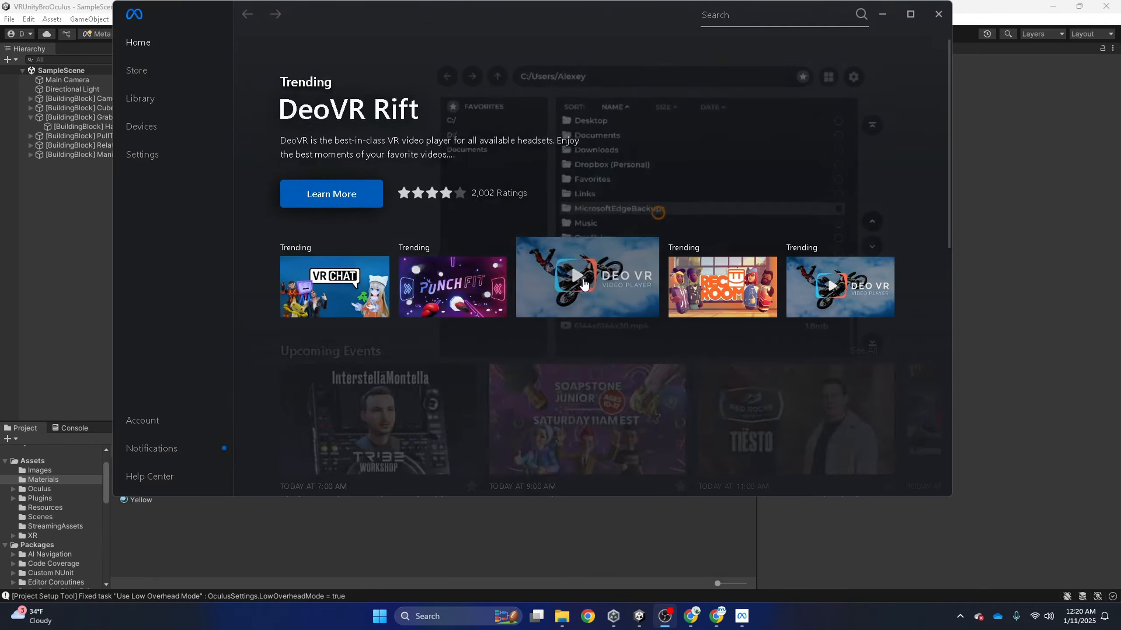
- Enable Developer Runtime Features in the Beta settings of Meta Quest Link
{"action": "left_click_drag", "start_coordinate": [481, 16], "coordinate": [497, 60]}
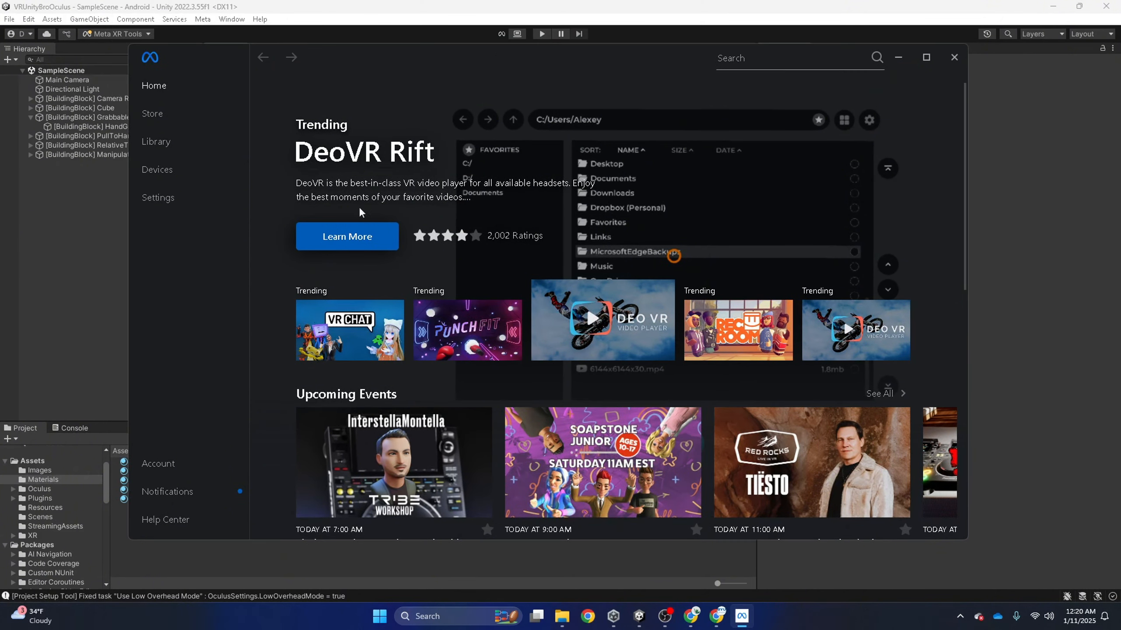
{"action": "left_click", "coordinate": [155, 199]}
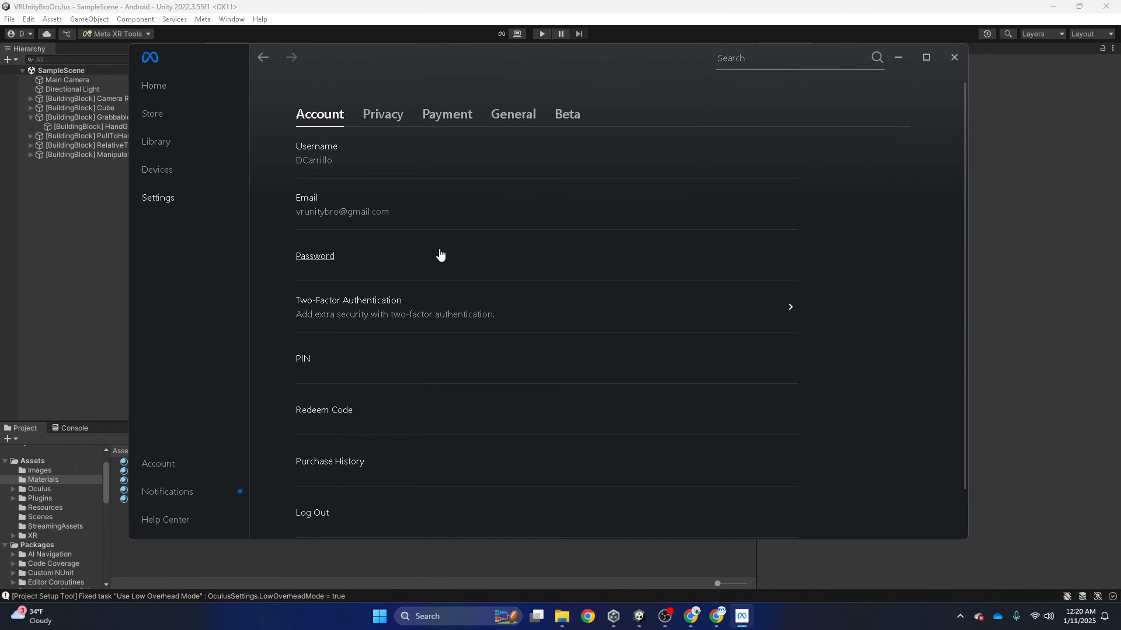
{"action": "left_click", "coordinate": [568, 115]}
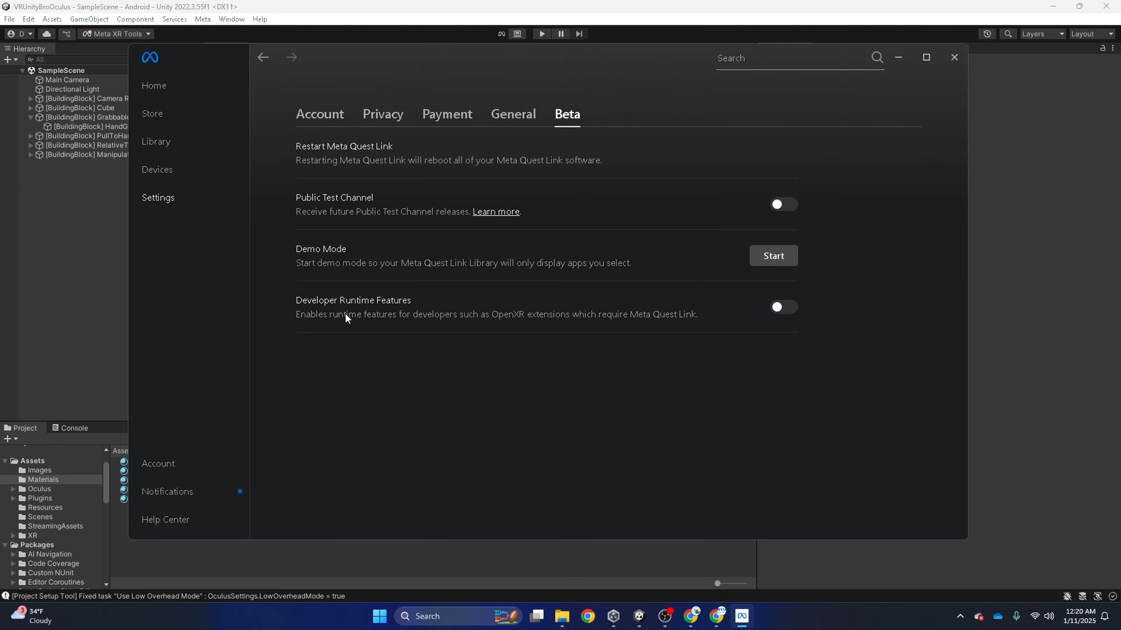
{"action": "left_click", "coordinate": [784, 308]}
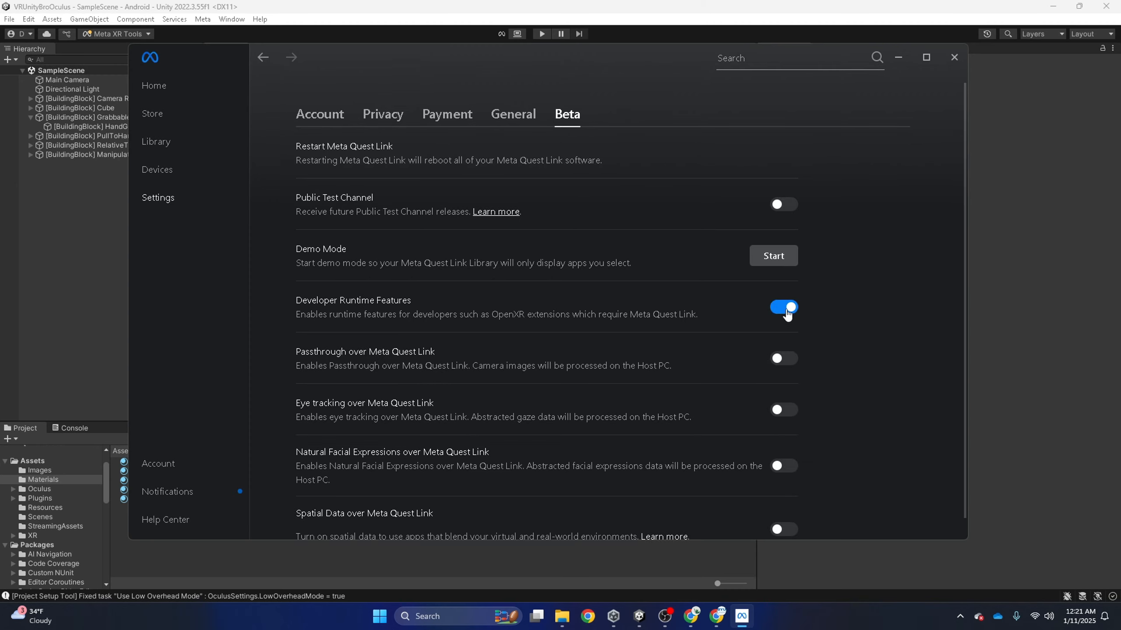
- Enable Spatial Data over Meta Quest Link, allow the spatial data access, and minimize the Link app
{"action": "scroll", "coordinate": [787, 418], "scroll_direction": "down", "scroll_amount": 1}
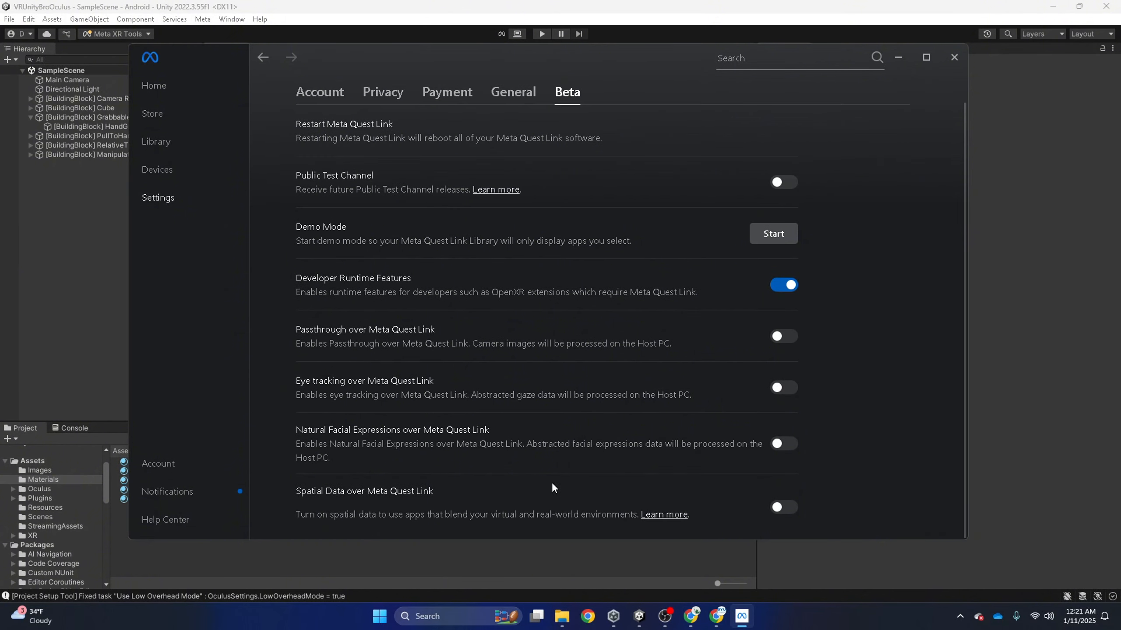
{"action": "left_click", "coordinate": [778, 509]}
{"action": "left_click", "coordinate": [594, 369]}
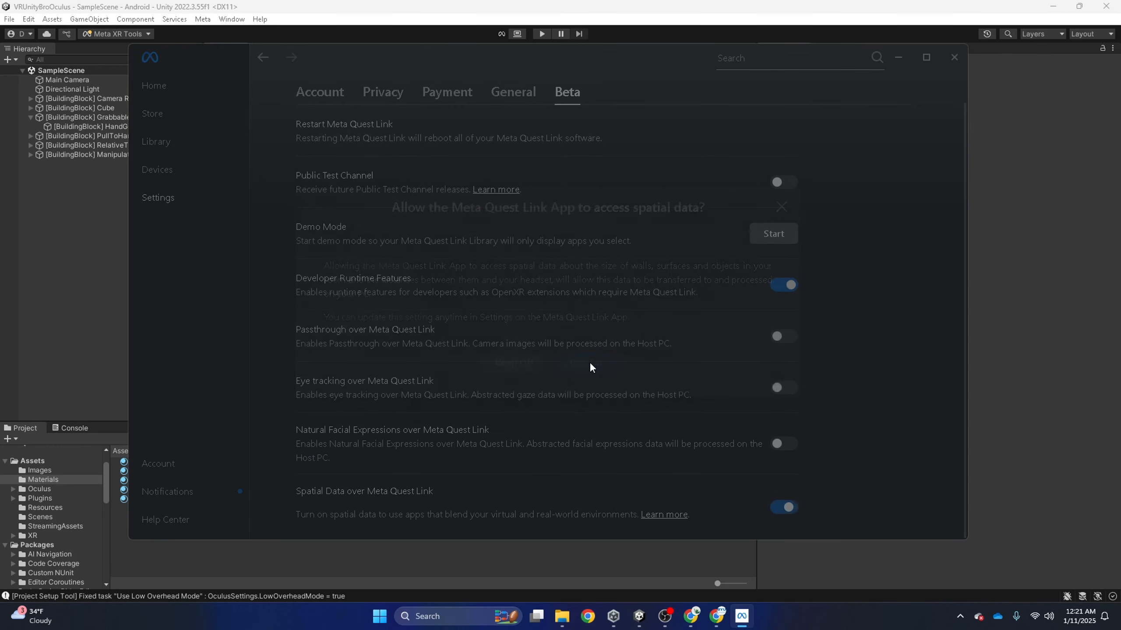
{"action": "left_click", "coordinate": [899, 59]}
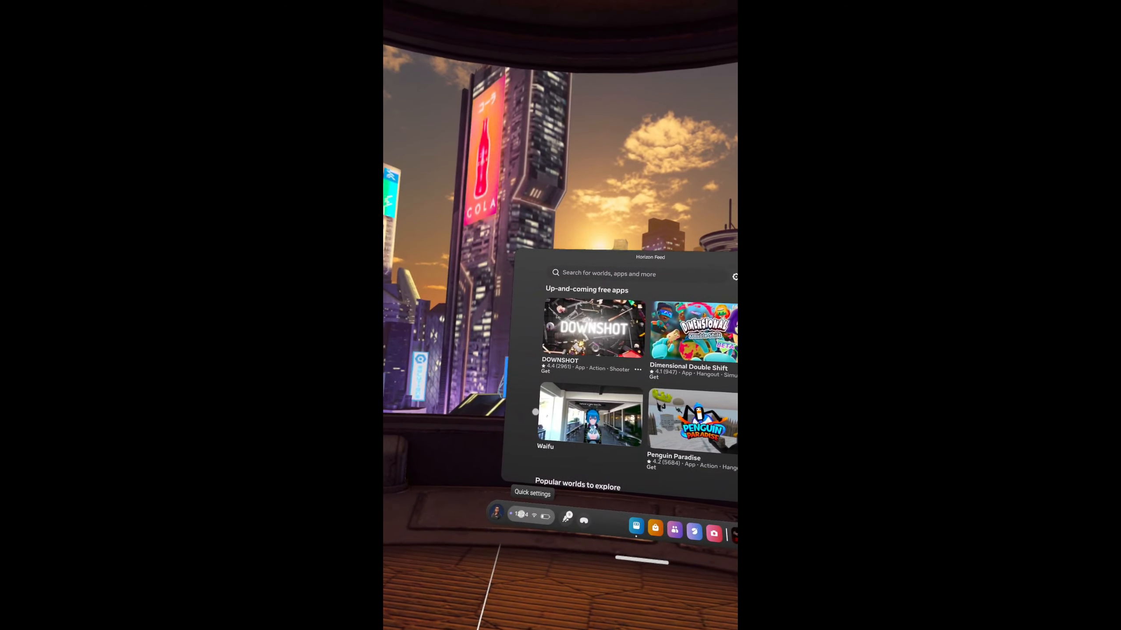
- Open the quick settings in the Quest headset and choose Link to connect to the PC
{"action": "left_click", "coordinate": [520, 521]}
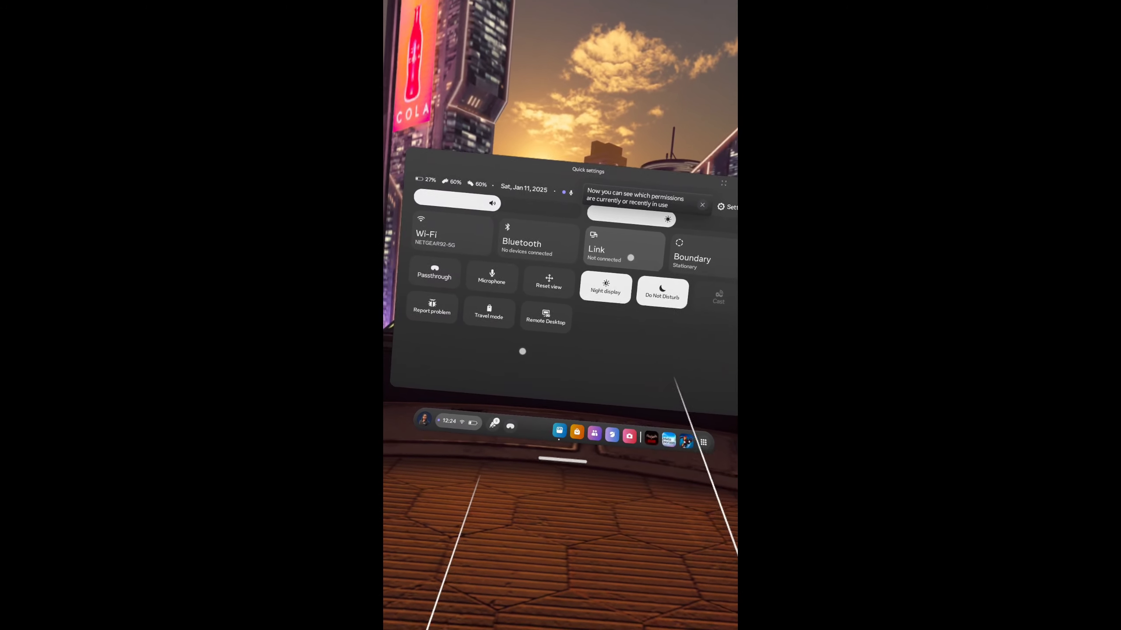
{"action": "left_click", "coordinate": [623, 240]}
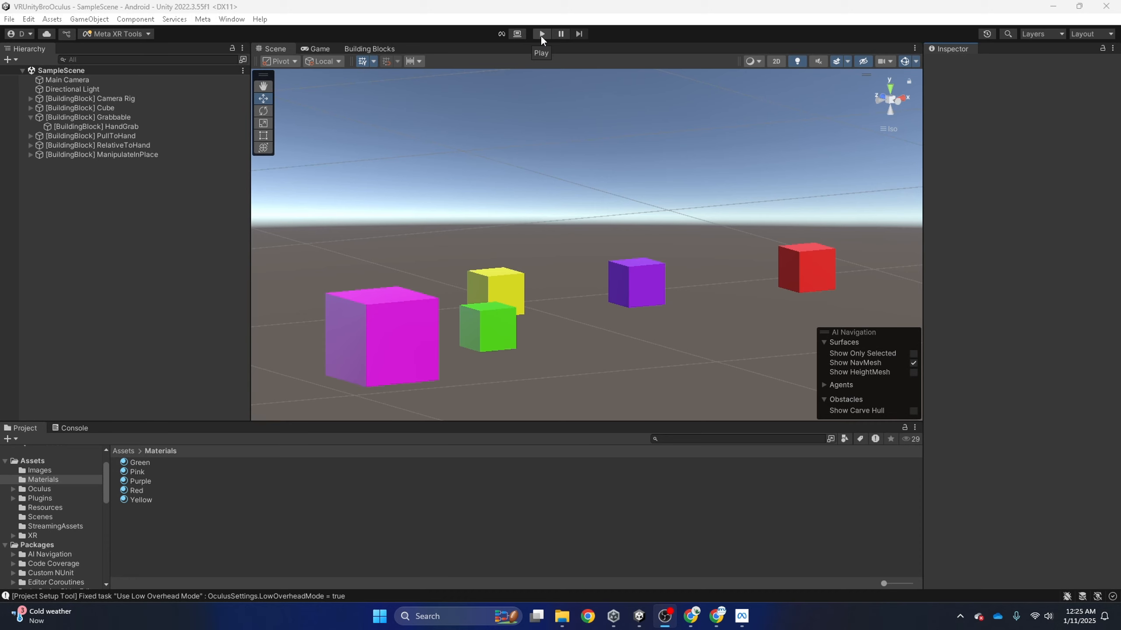
- Run the VR scene in Play mode in Unity and enlarge the Game view by shrinking the surrounding Hierarchy, Inspector and Project areas
{"action": "left_click", "coordinate": [541, 35]}
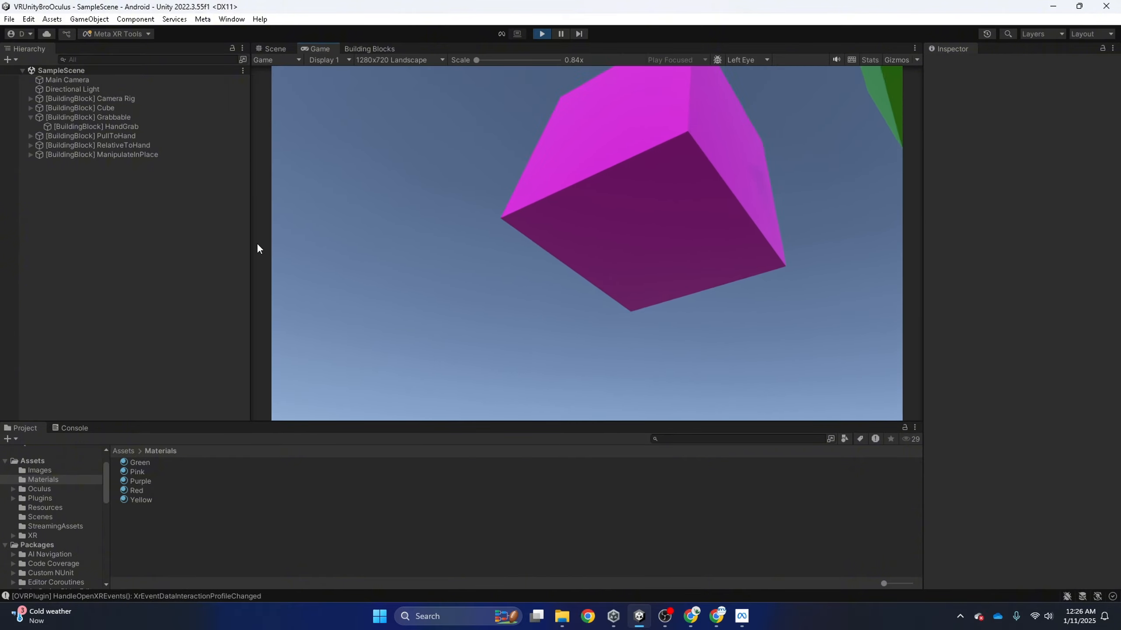
{"action": "left_click_drag", "start_coordinate": [250, 243], "coordinate": [154, 241]}
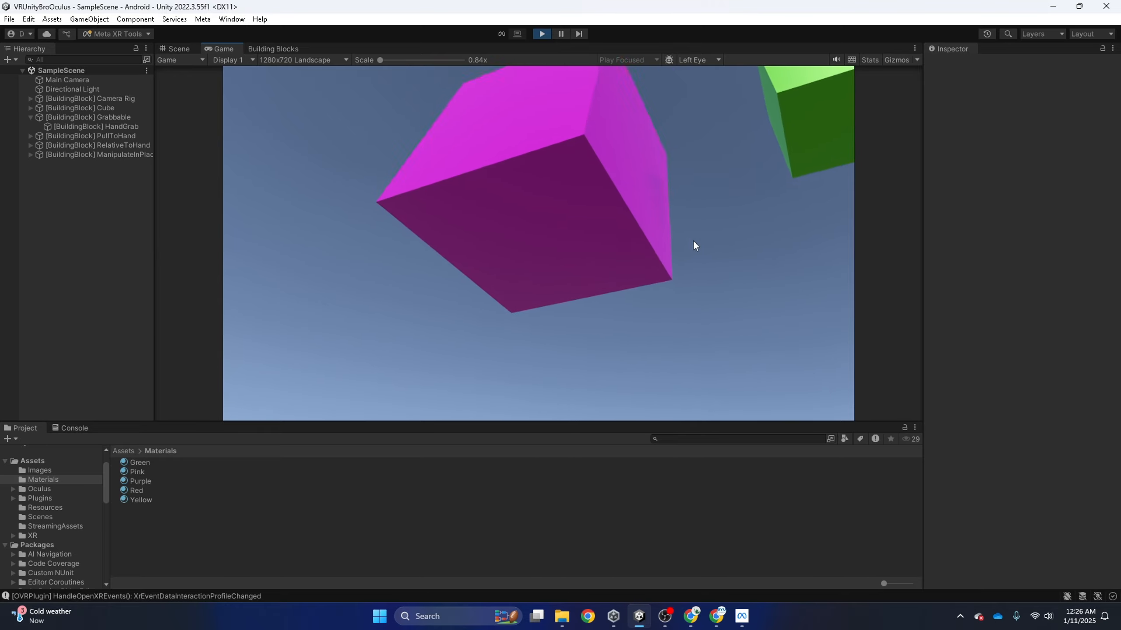
{"action": "left_click_drag", "start_coordinate": [924, 247], "coordinate": [1033, 250]}
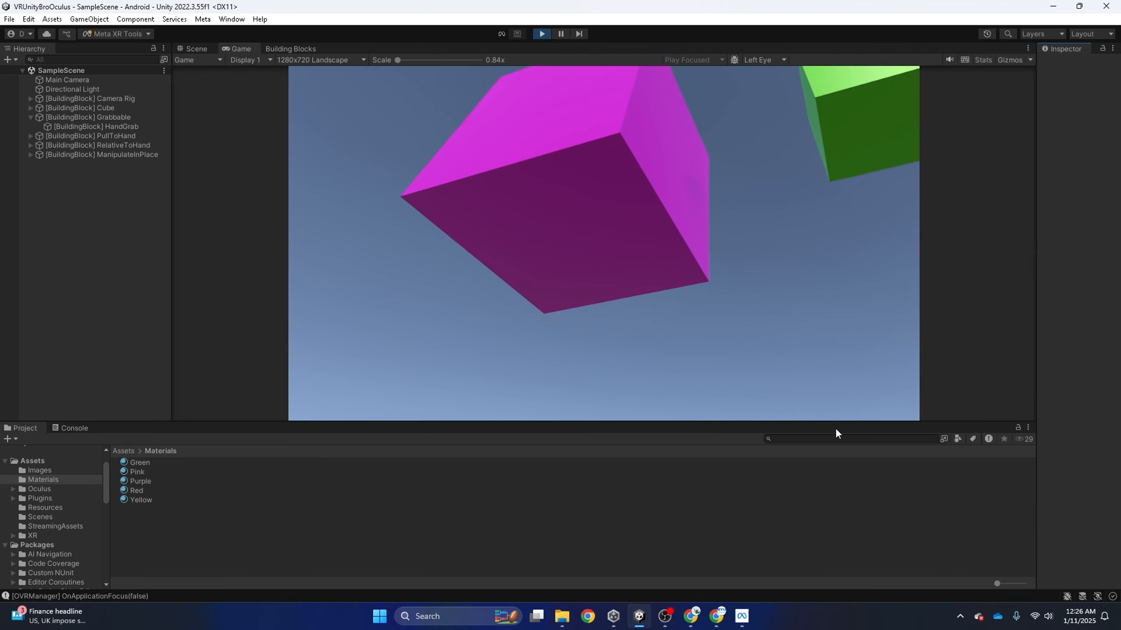
{"action": "left_click_drag", "start_coordinate": [836, 421], "coordinate": [838, 514]}
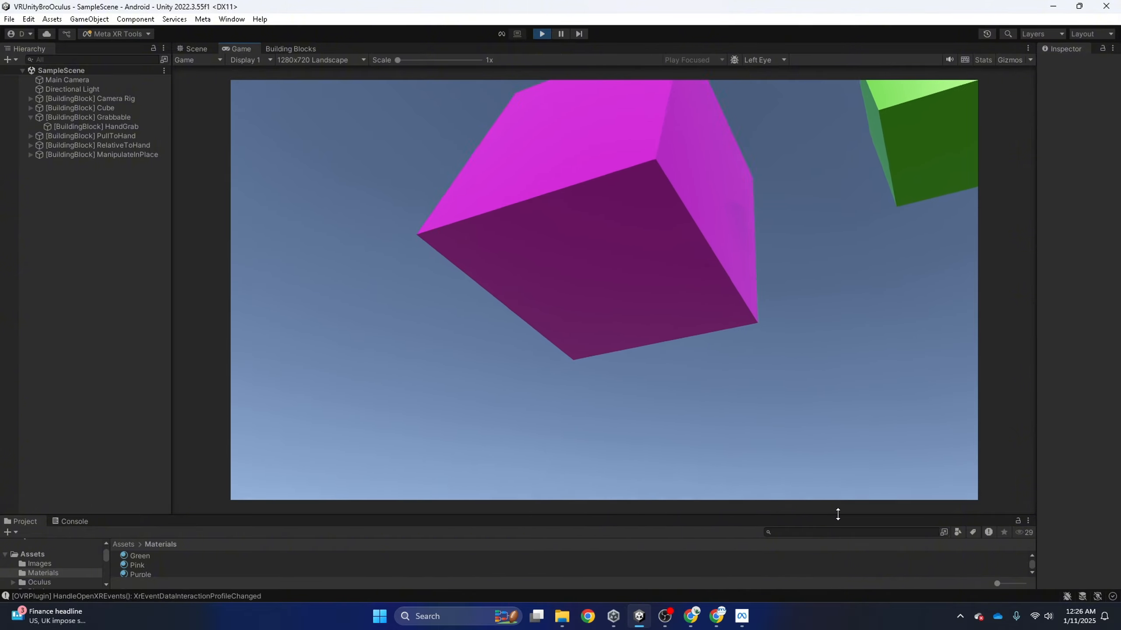